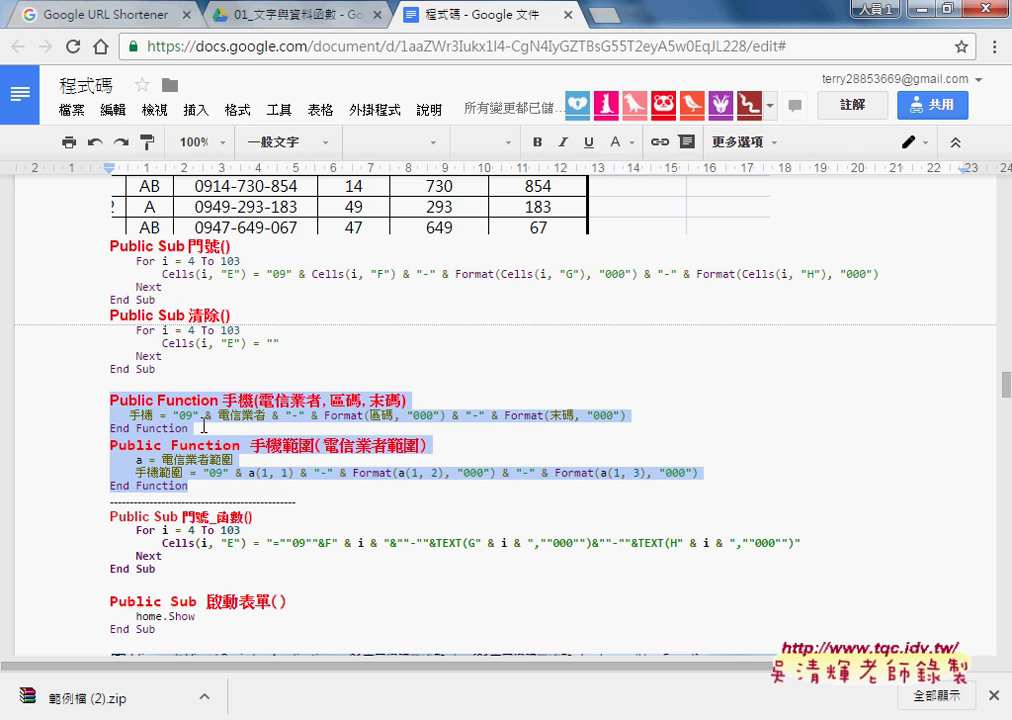
Select the 手機 and 手機範圍 function code blocks in the Docs listing
{"action": "left_click", "coordinate": [206, 415]}
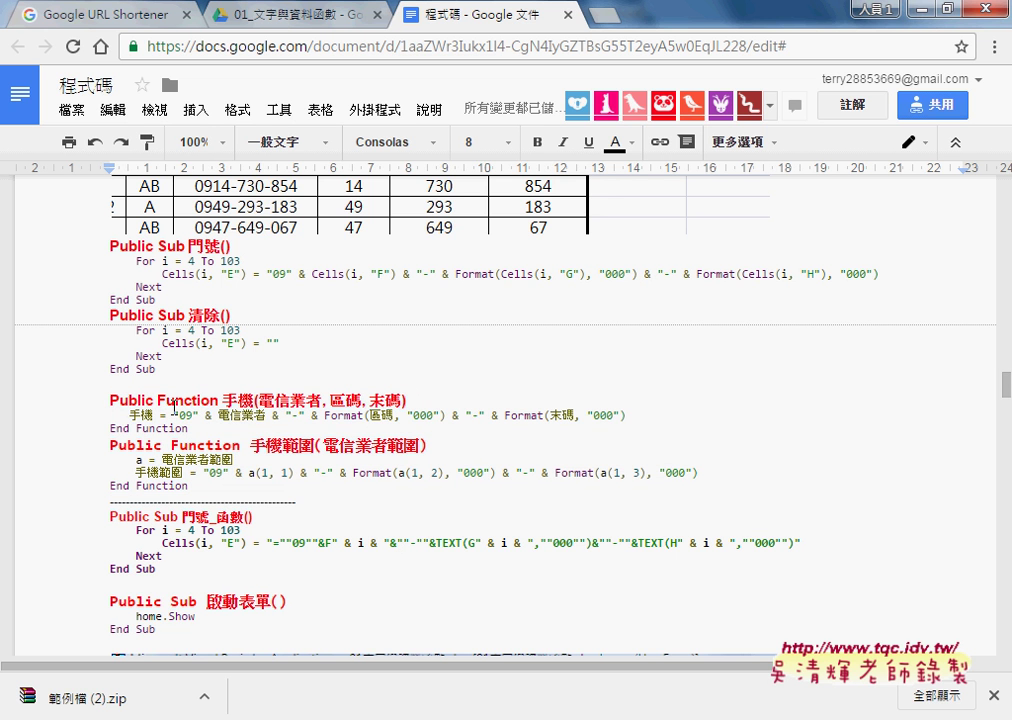
{"action": "left_click_drag", "start_coordinate": [127, 415], "coordinate": [631, 414]}
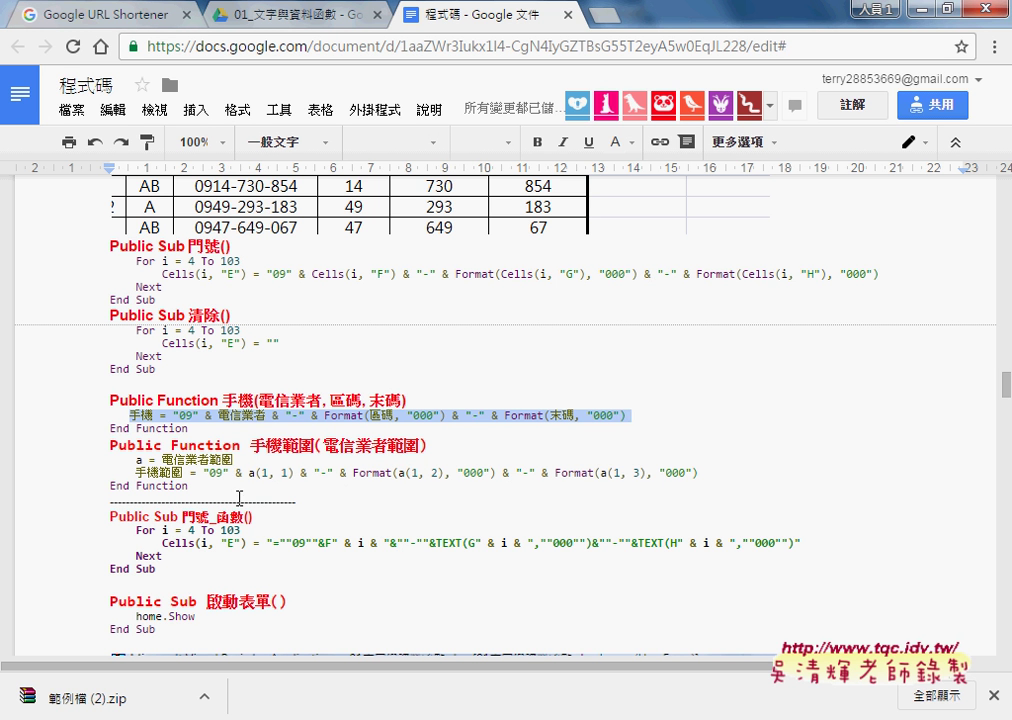
{"action": "left_click_drag", "start_coordinate": [225, 430], "coordinate": [94, 402]}
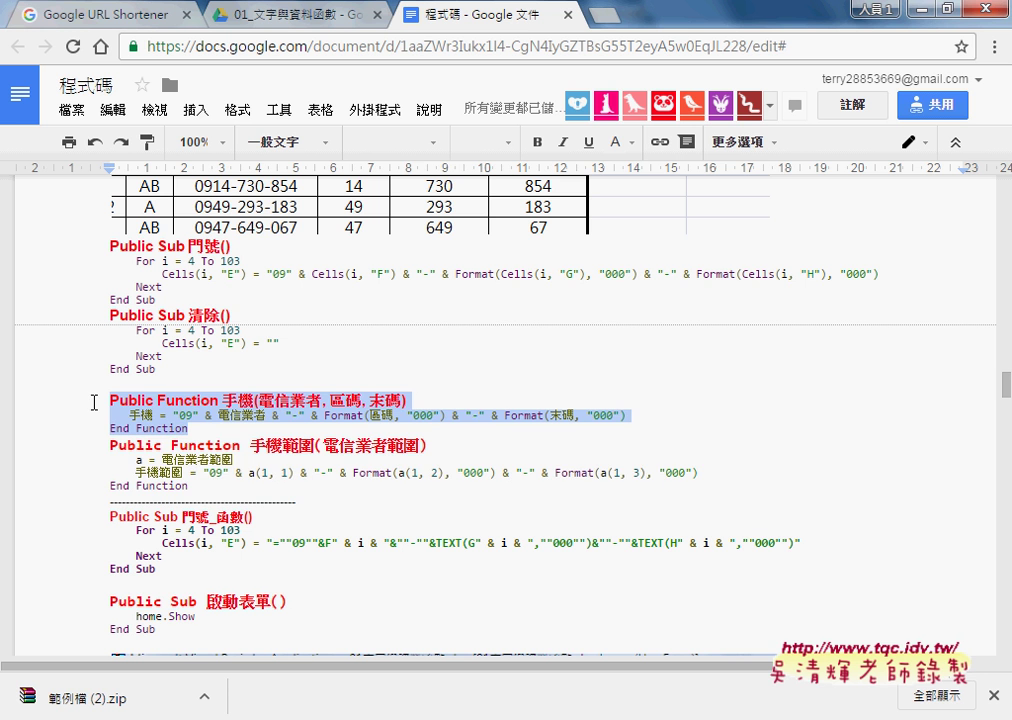
{"action": "left_click_drag", "start_coordinate": [188, 486], "coordinate": [91, 446]}
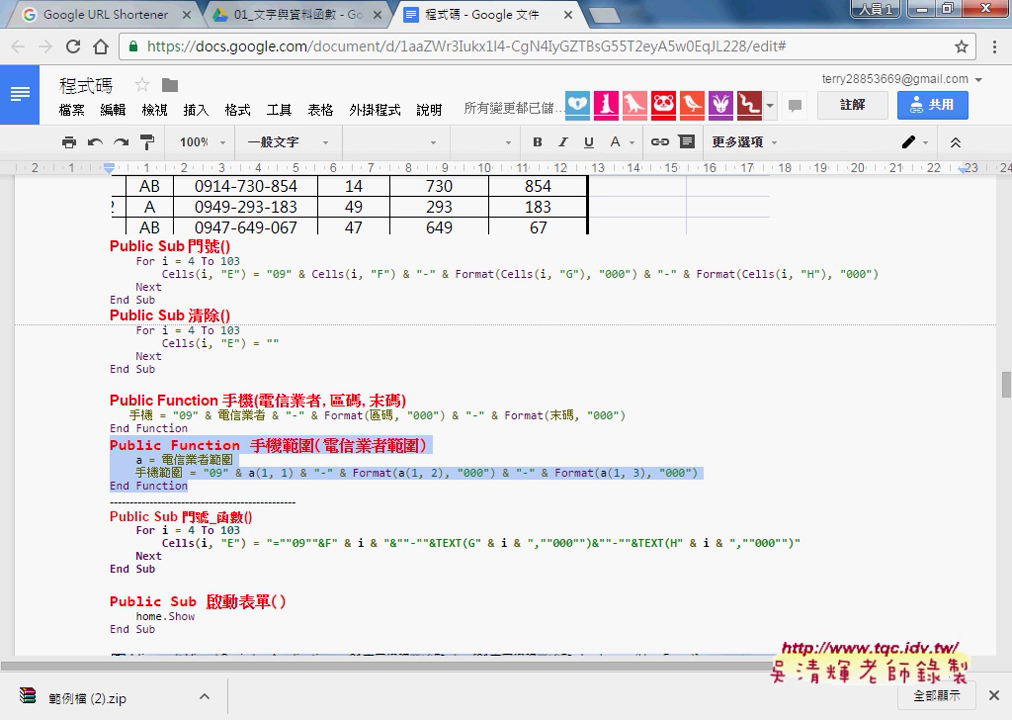
Briefly show the VBA editor, then return to the page 5 phone-number table screenshot
{"action": "left_click", "coordinate": [505, 485]}
{"action": "mouse_move", "coordinate": [115, 676]}
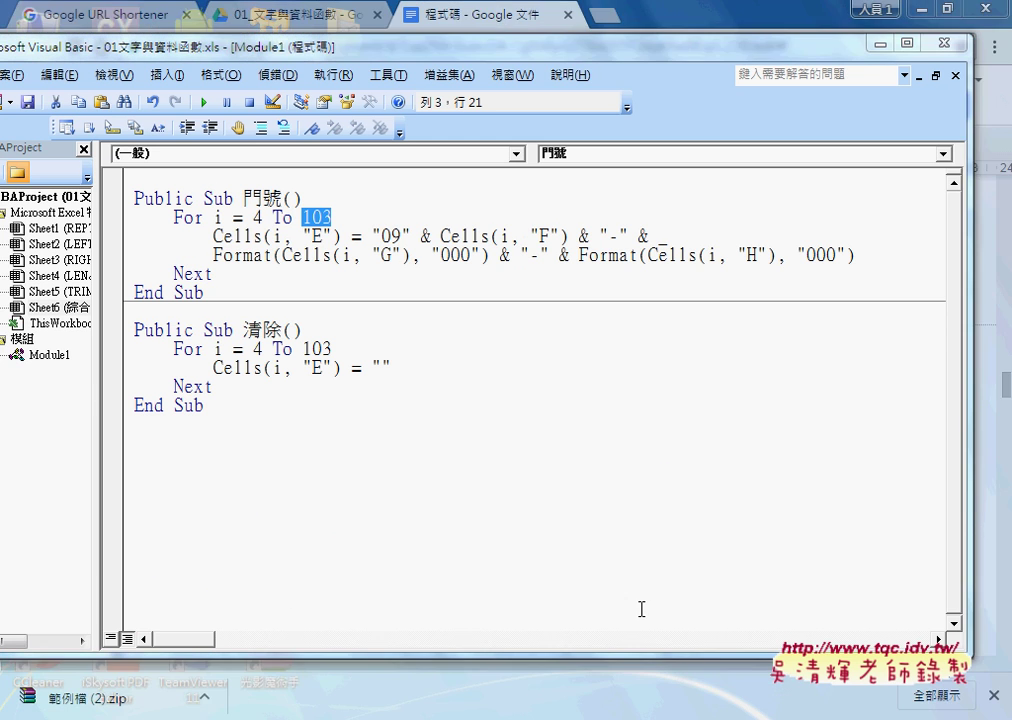
{"action": "left_click_drag", "start_coordinate": [388, 53], "coordinate": [533, 245]}
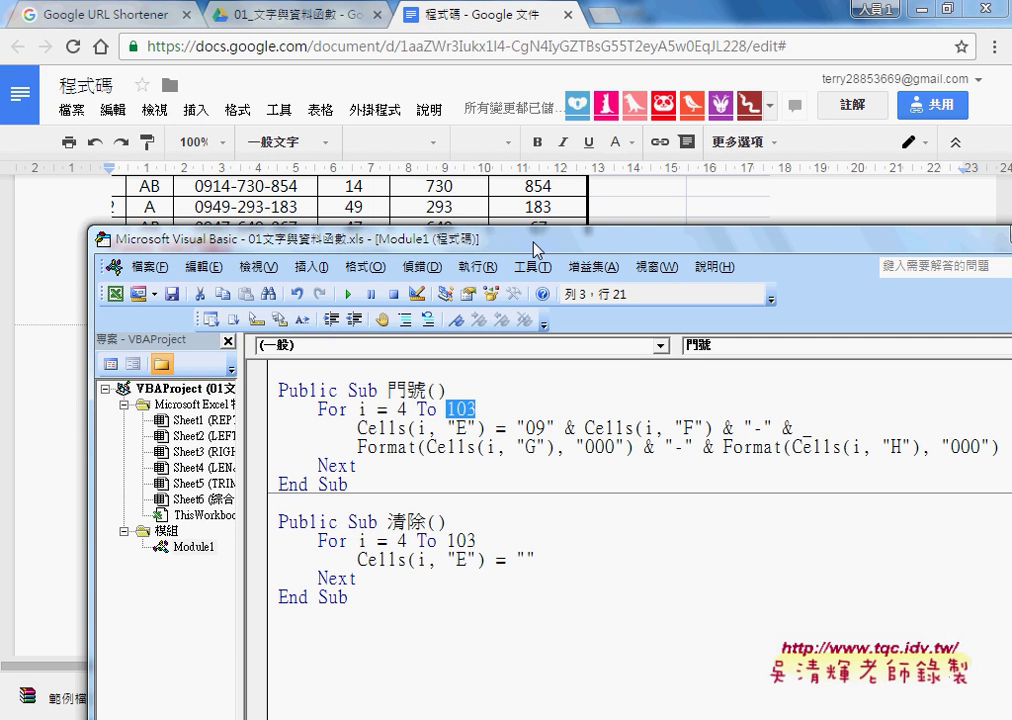
{"action": "left_click", "coordinate": [400, 205]}
{"action": "scroll", "coordinate": [427, 393], "scroll_direction": "up", "scroll_amount": 5}
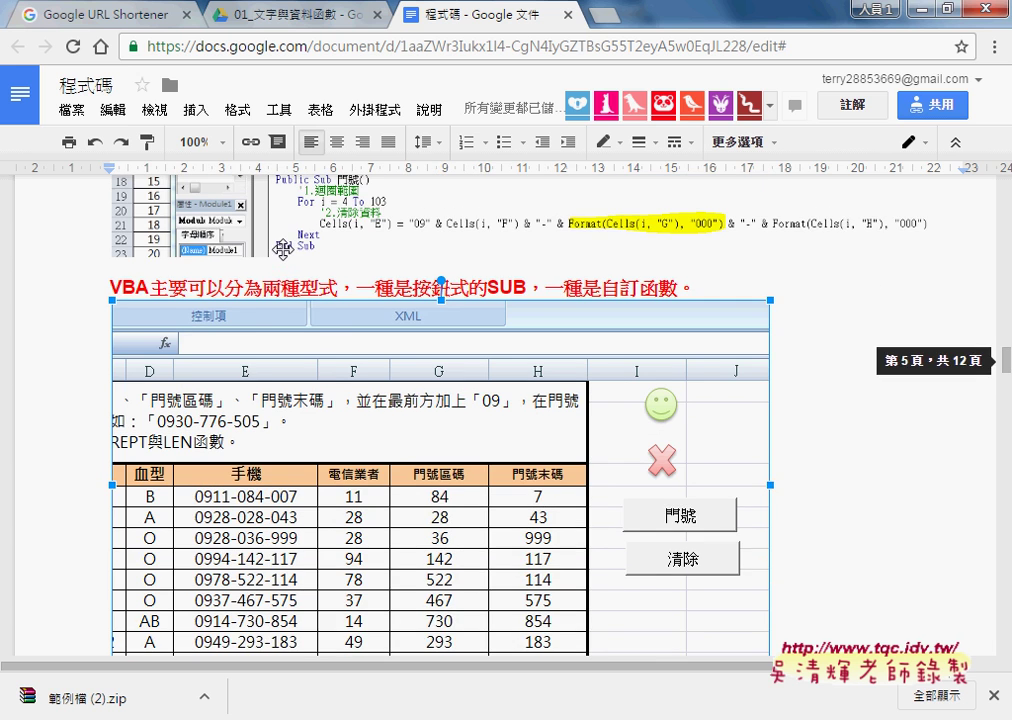
Switch to Excel's 綜合練習 sheet and browse Insert Function categories for K12, then cancel
{"action": "left_click", "coordinate": [441, 543]}
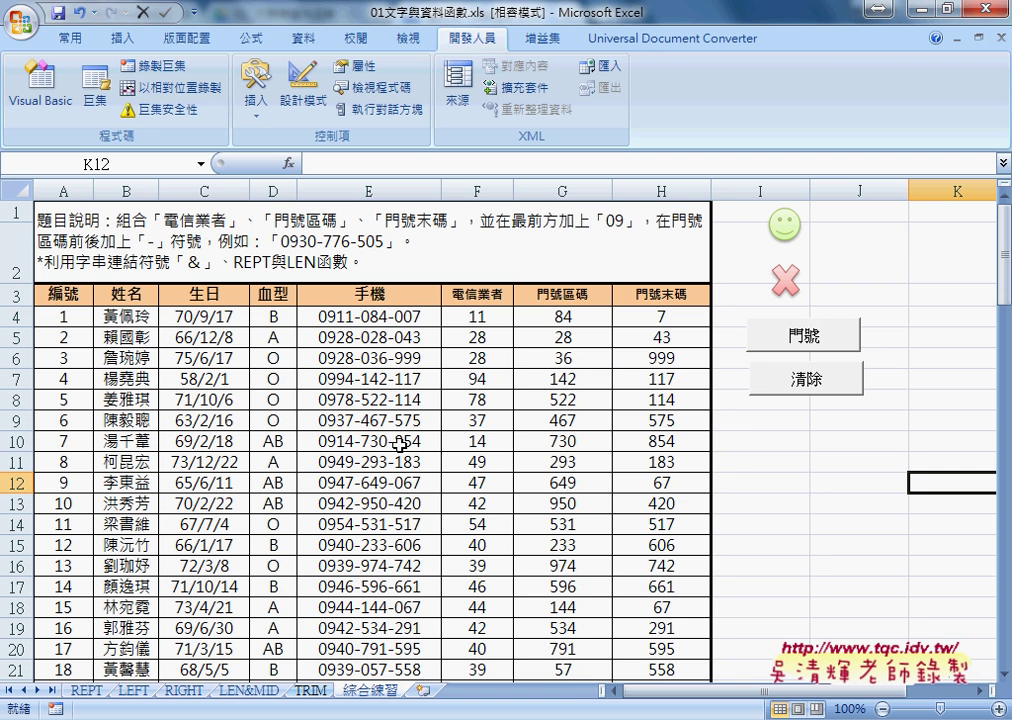
{"action": "left_click", "coordinate": [289, 163]}
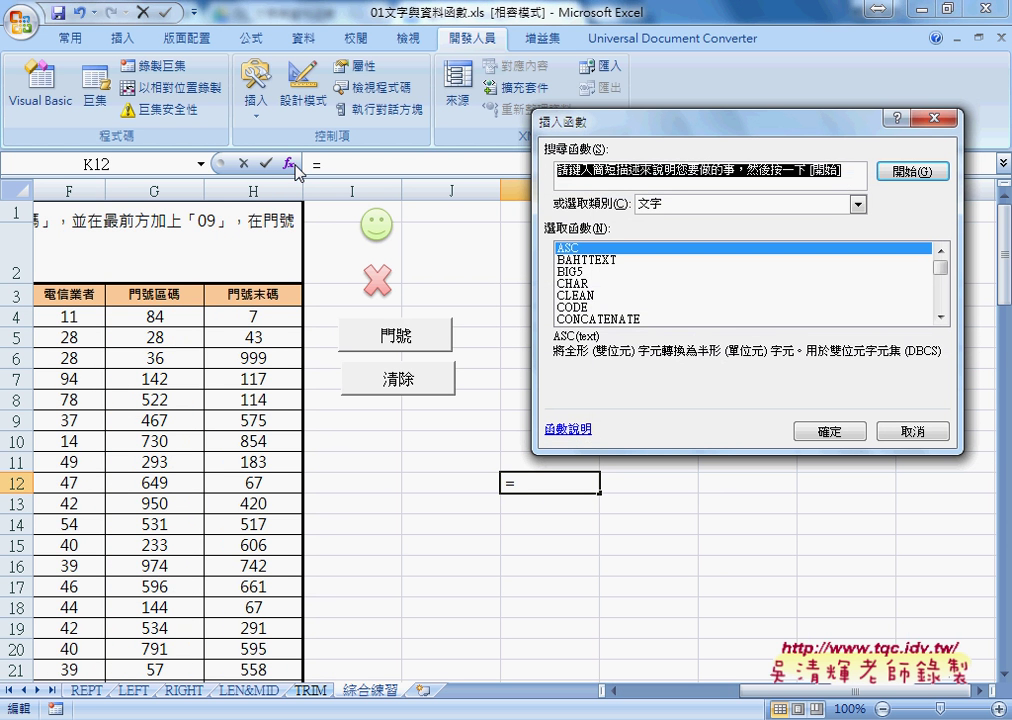
{"action": "left_click", "coordinate": [707, 205]}
{"action": "scroll", "coordinate": [860, 275], "scroll_direction": "down", "scroll_amount": 1}
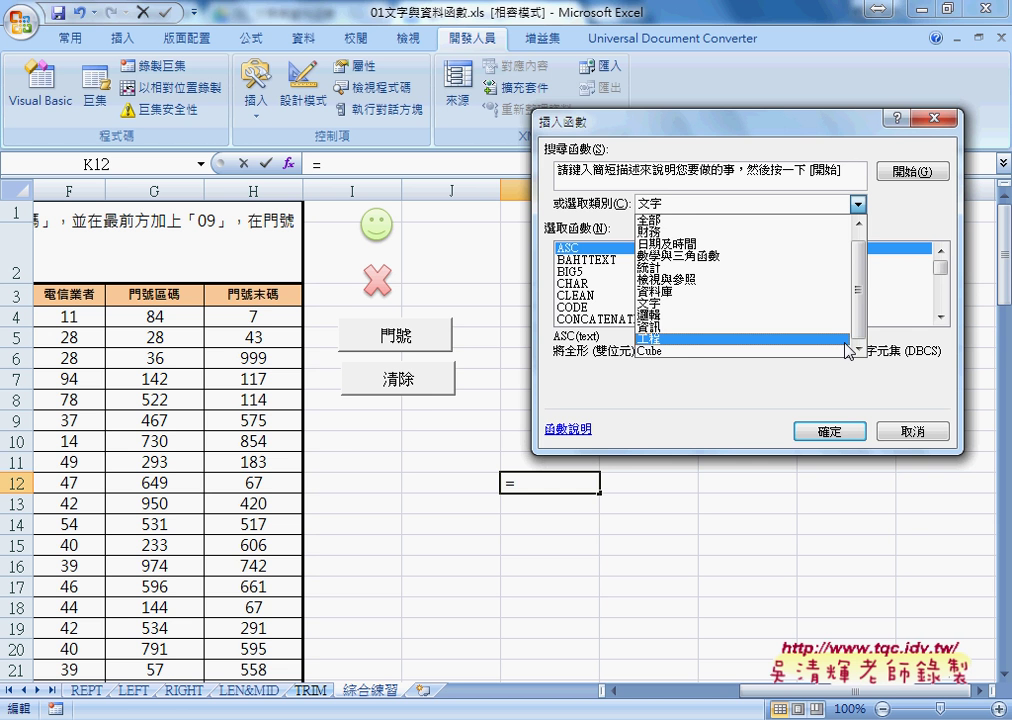
{"action": "left_click", "coordinate": [912, 431]}
{"action": "left_click", "coordinate": [912, 431]}
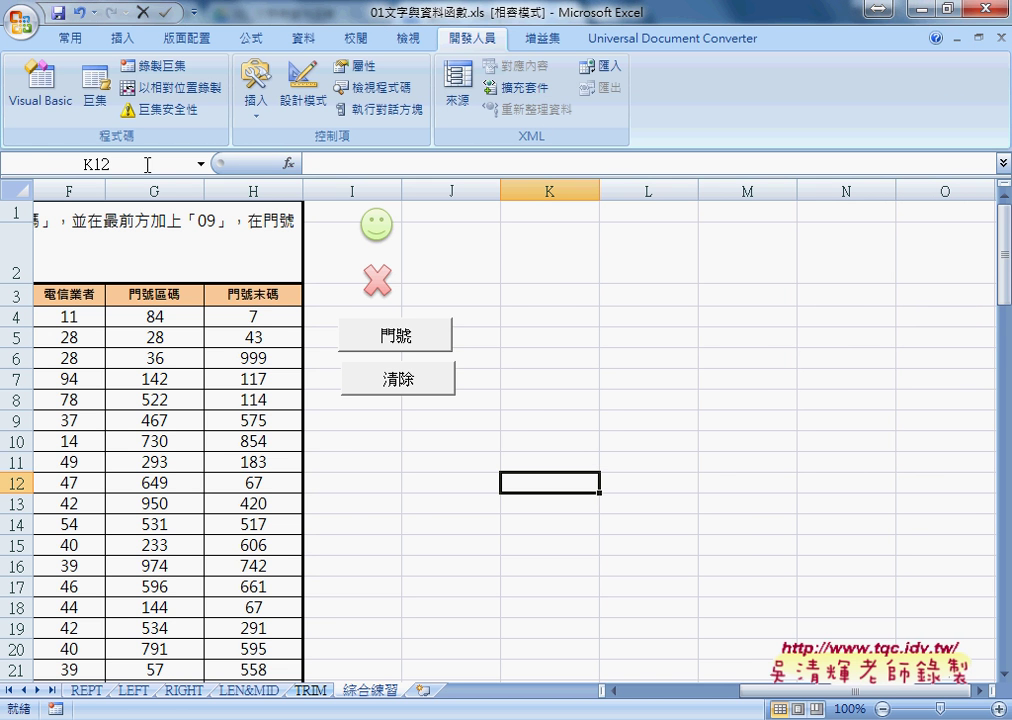
Insert a Public Function procedure named 手機 into Module1 below the 門號 and 清除 subs
{"action": "left_click", "coordinate": [45, 100]}
{"action": "left_click_drag", "start_coordinate": [312, 169], "coordinate": [292, 73]}
{"action": "left_click", "coordinate": [289, 467]}
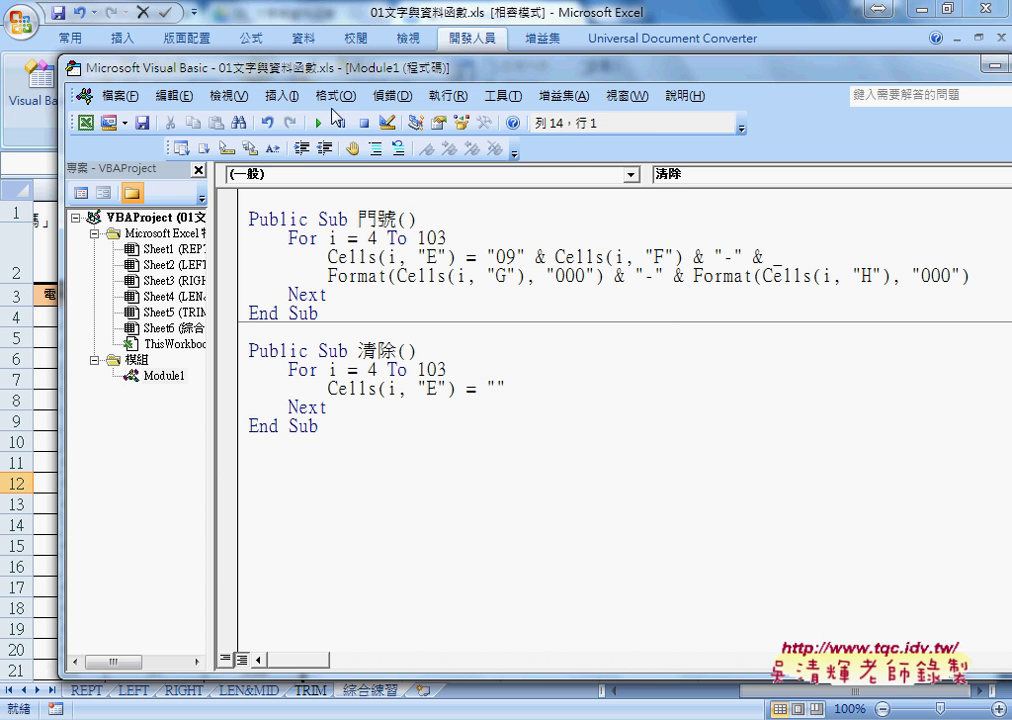
{"action": "left_click", "coordinate": [280, 96]}
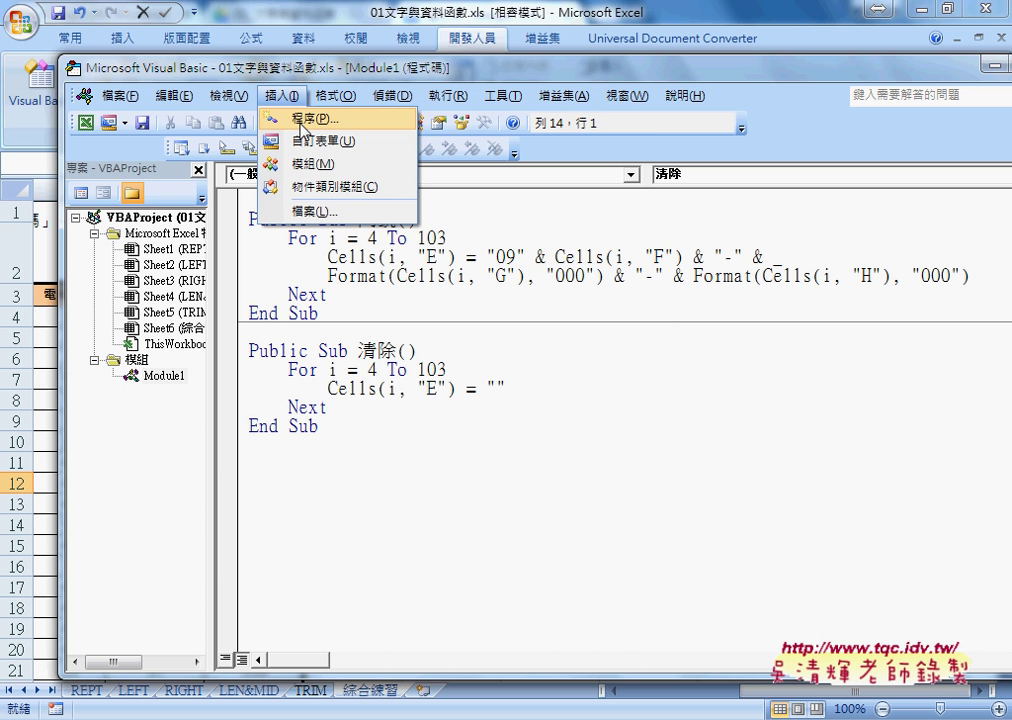
{"action": "left_click", "coordinate": [303, 119]}
{"action": "left_click", "coordinate": [420, 257]}
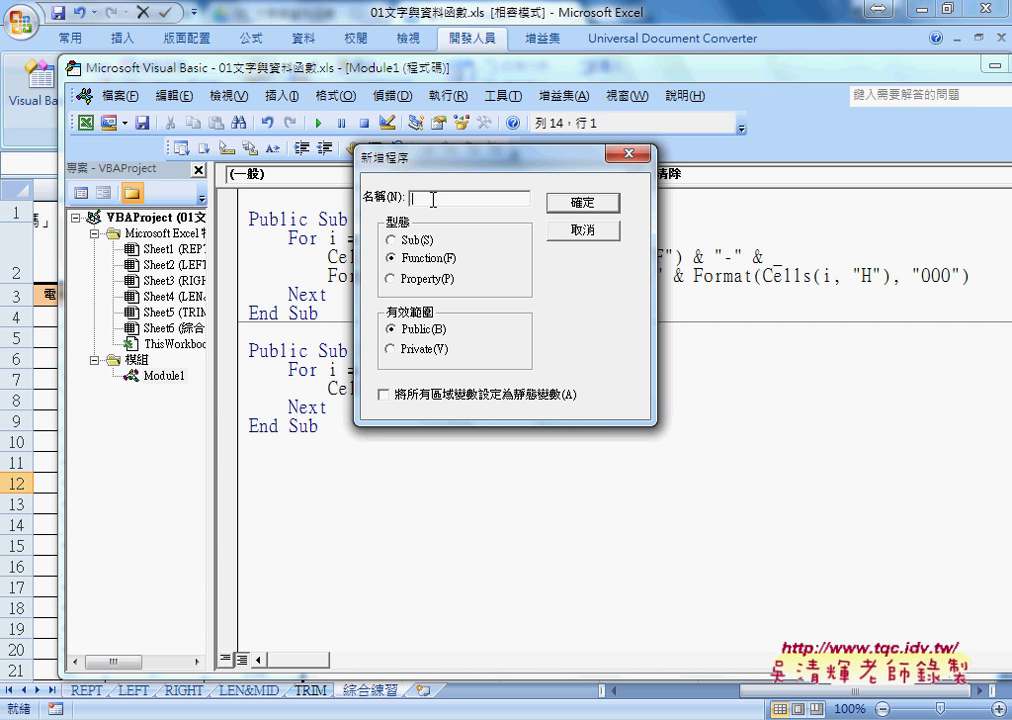
{"action": "type", "text": "首"}
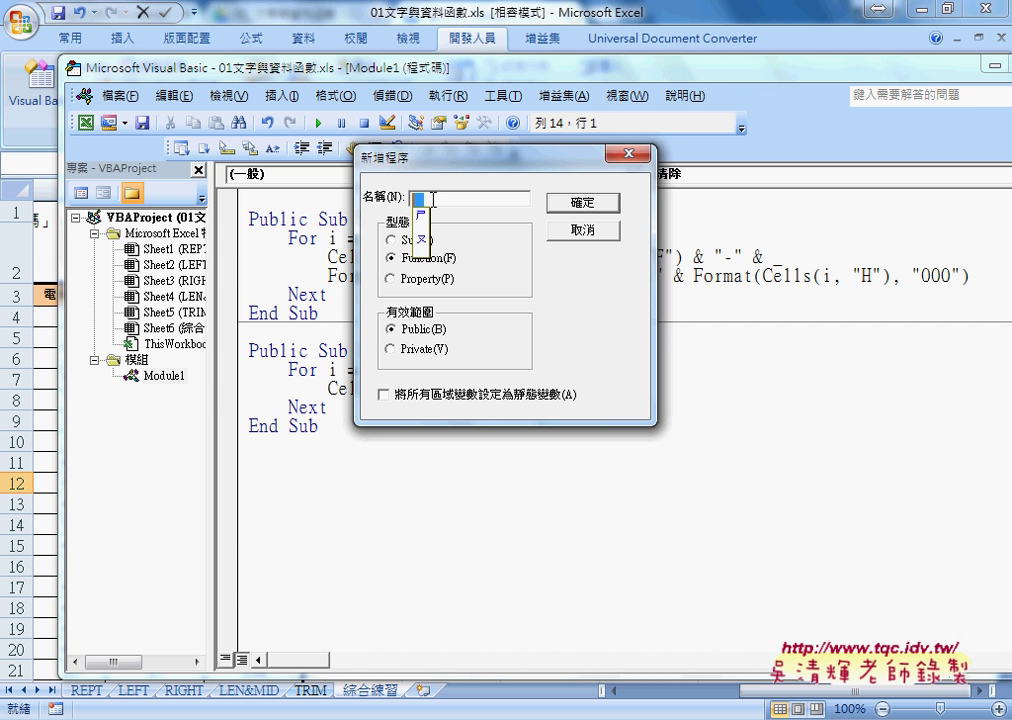
{"action": "type", "text": "手機"}
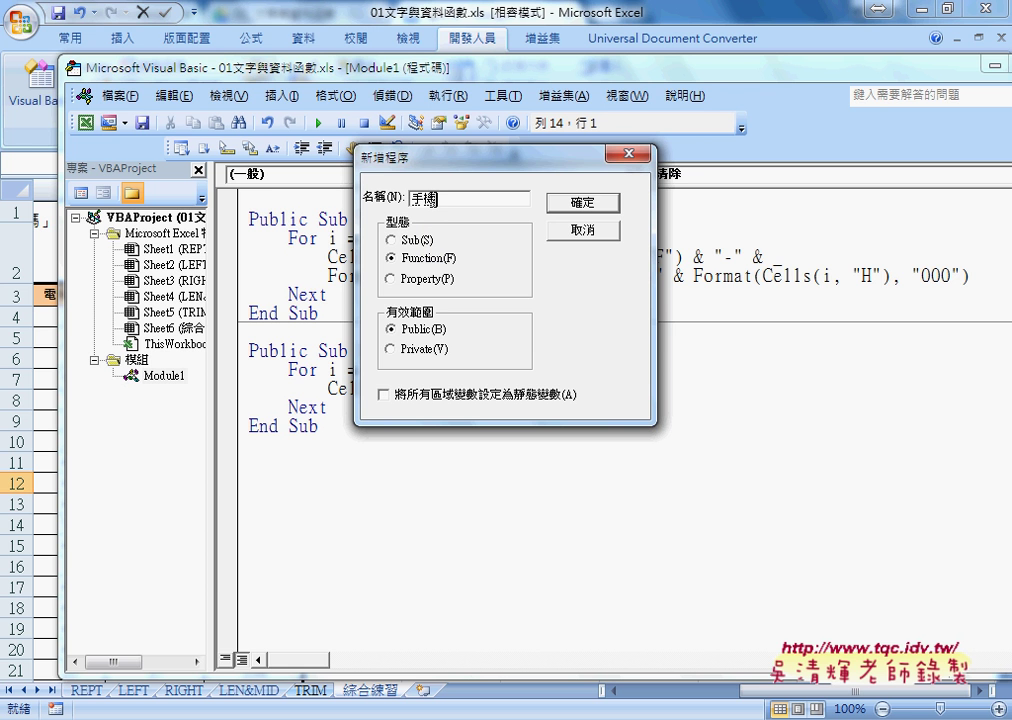
{"action": "key", "text": "Return"}
{"action": "left_click", "coordinate": [407, 349]}
{"action": "left_click", "coordinate": [440, 329]}
{"action": "left_click", "coordinate": [583, 203]}
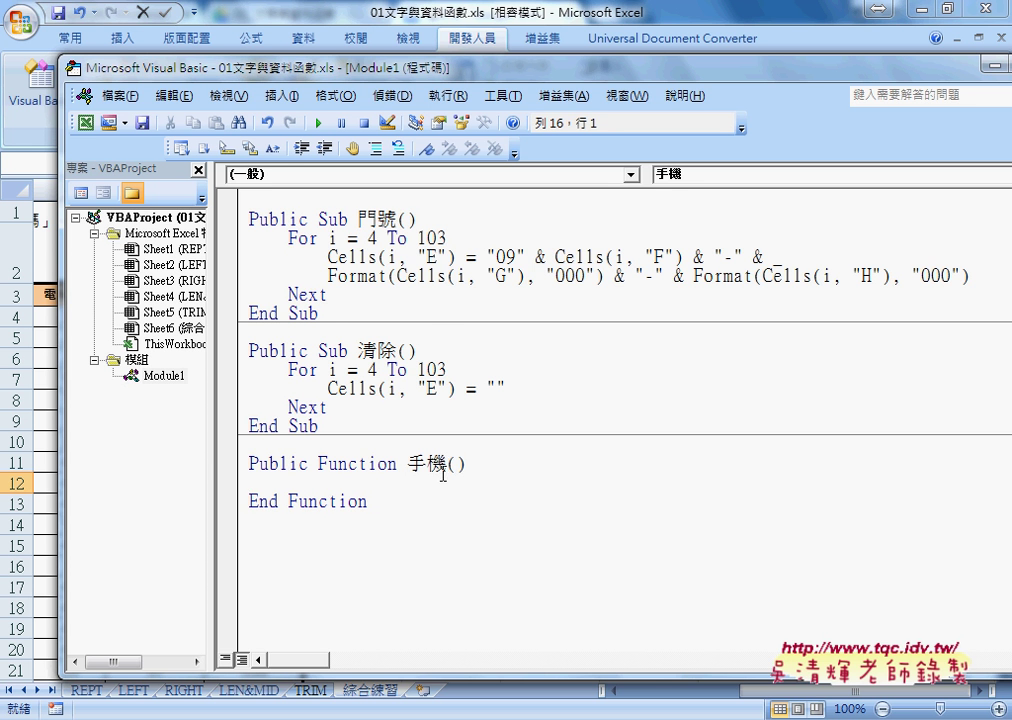
Copy headers F3:H3 (電信業者, 門號區碼, 門號末碼) and paste them inside 手機( replacing ')'
{"action": "left_click_drag", "start_coordinate": [446, 464], "coordinate": [466, 464]}
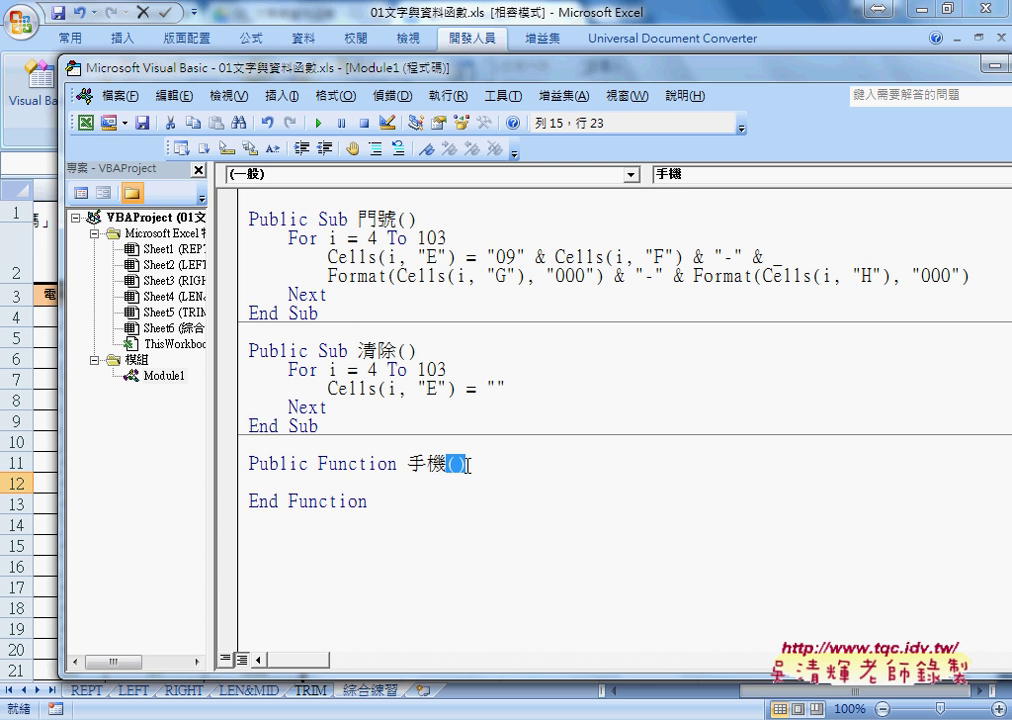
{"action": "left_click", "coordinate": [40, 299]}
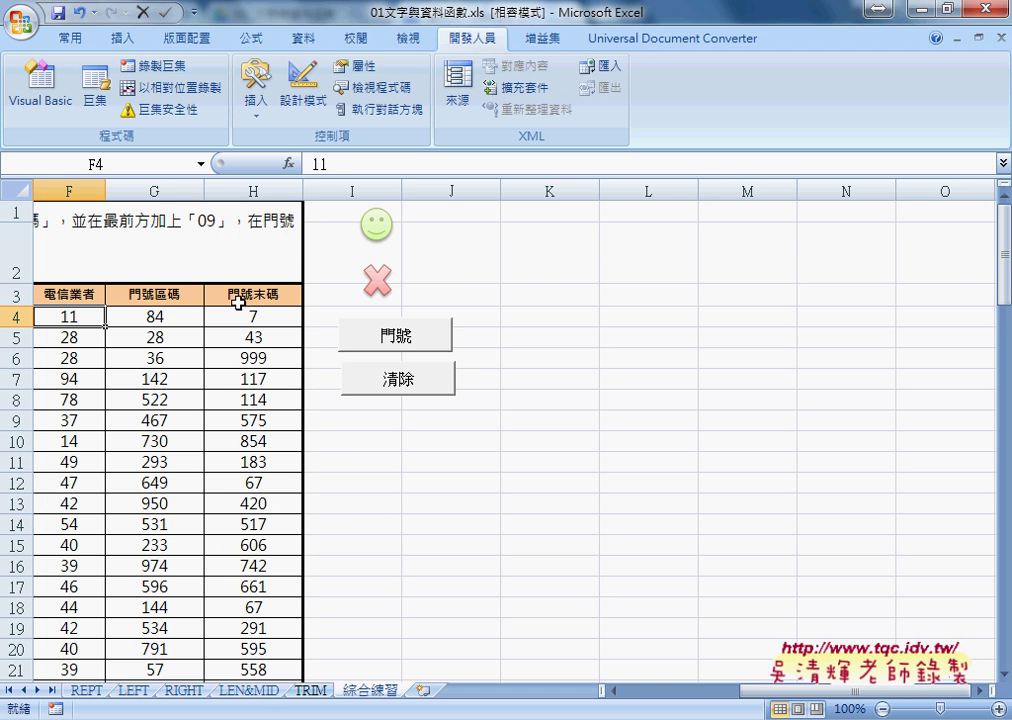
{"action": "left_click_drag", "start_coordinate": [238, 302], "coordinate": [84, 296]}
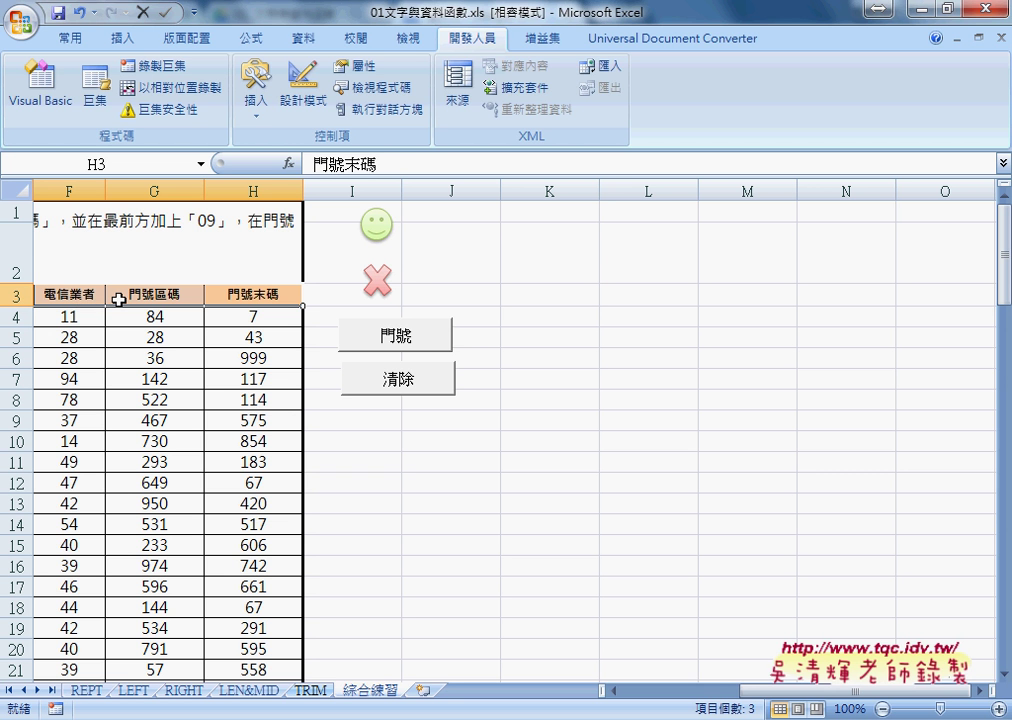
{"action": "key", "text": "ctrl+c"}
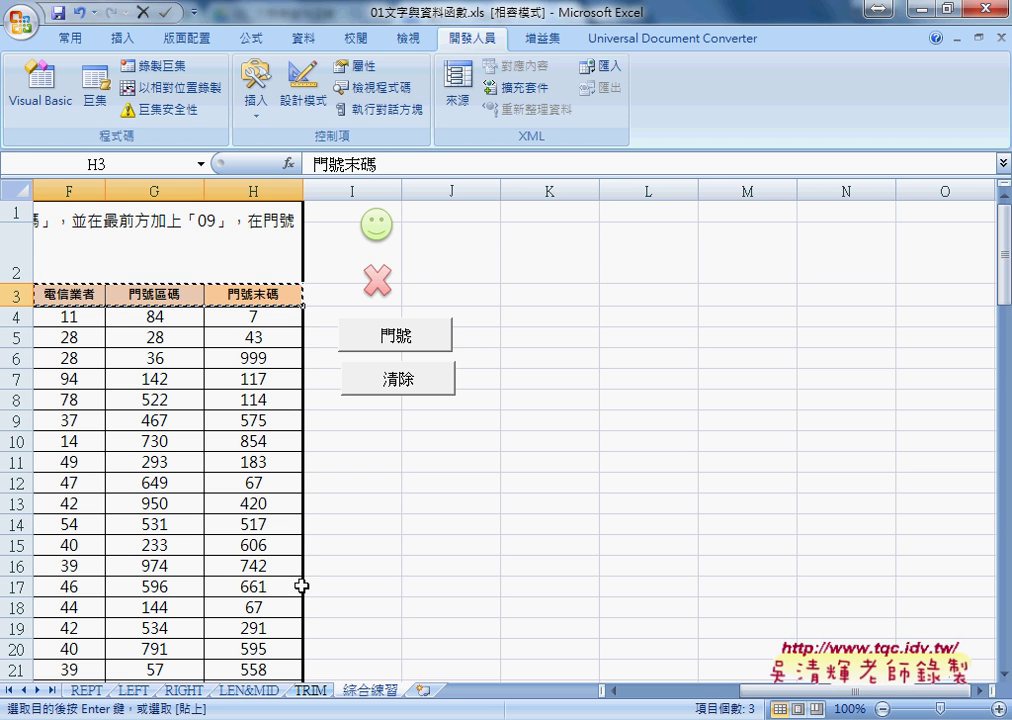
{"action": "left_click", "coordinate": [690, 590]}
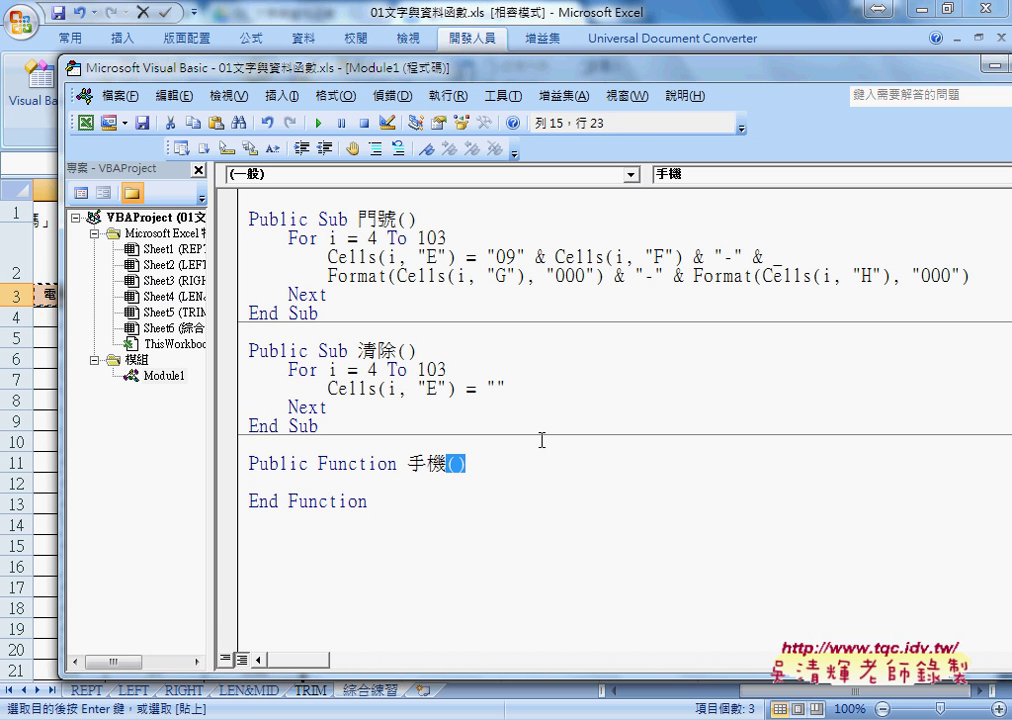
{"action": "left_click_drag", "start_coordinate": [466, 463], "coordinate": [457, 463]}
{"action": "key", "text": "Delete"}
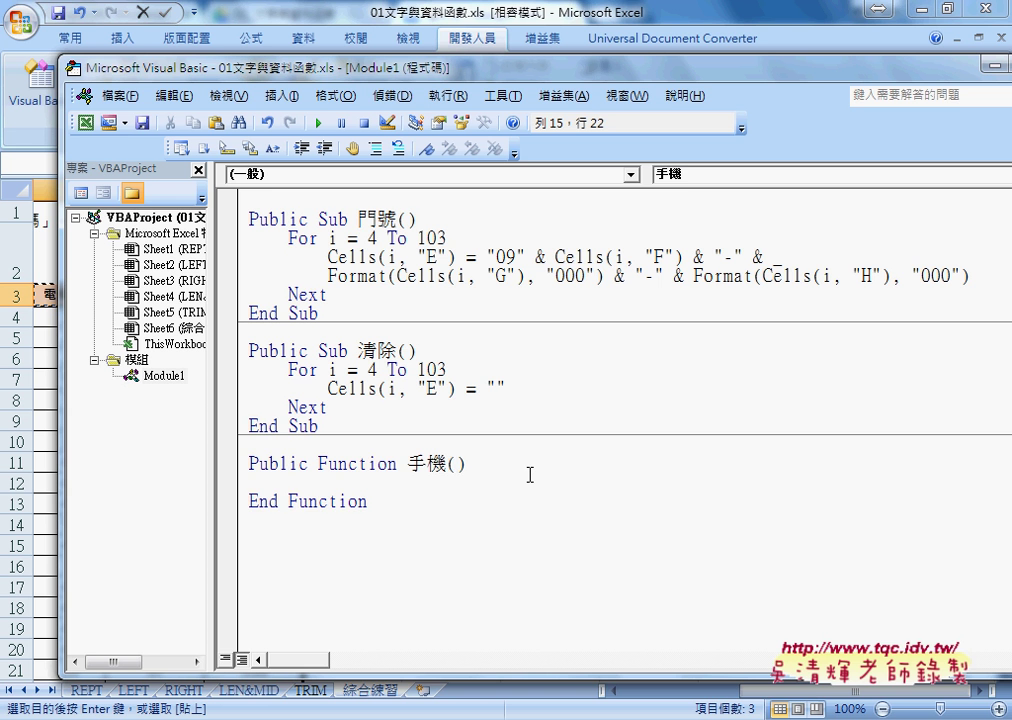
{"action": "key", "text": "ctrl+v"}
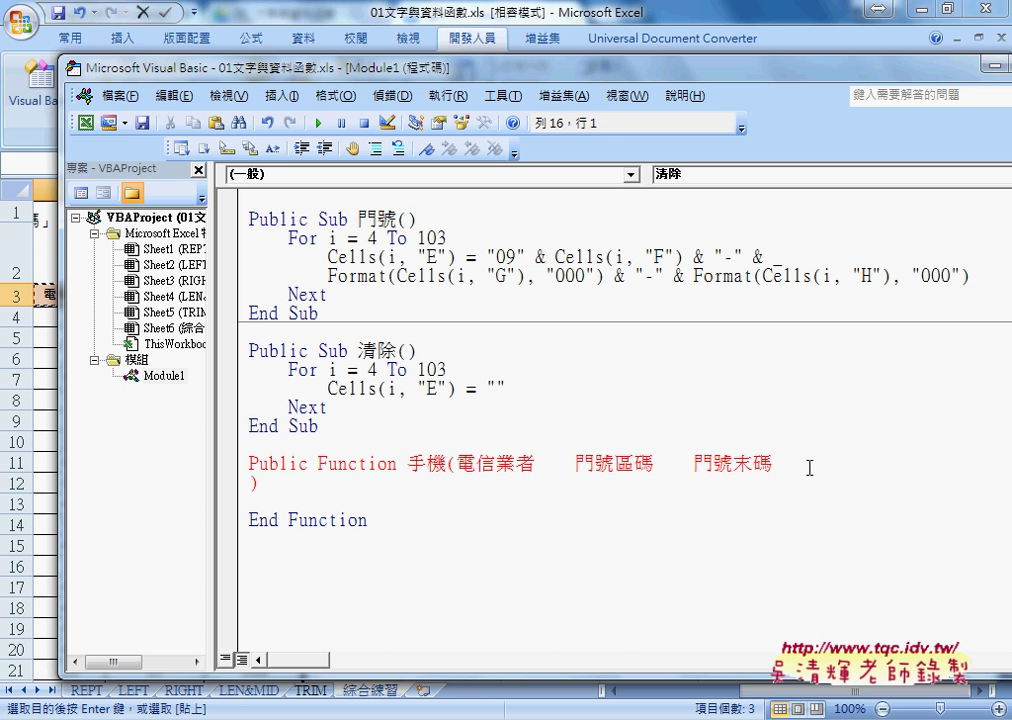
Edit the pasted headers into the signature 手機(電信業者,區碼,末碼)
{"action": "left_click", "coordinate": [806, 463]}
{"action": "key", "text": "Delete"}
{"action": "key", "text": "Left"}
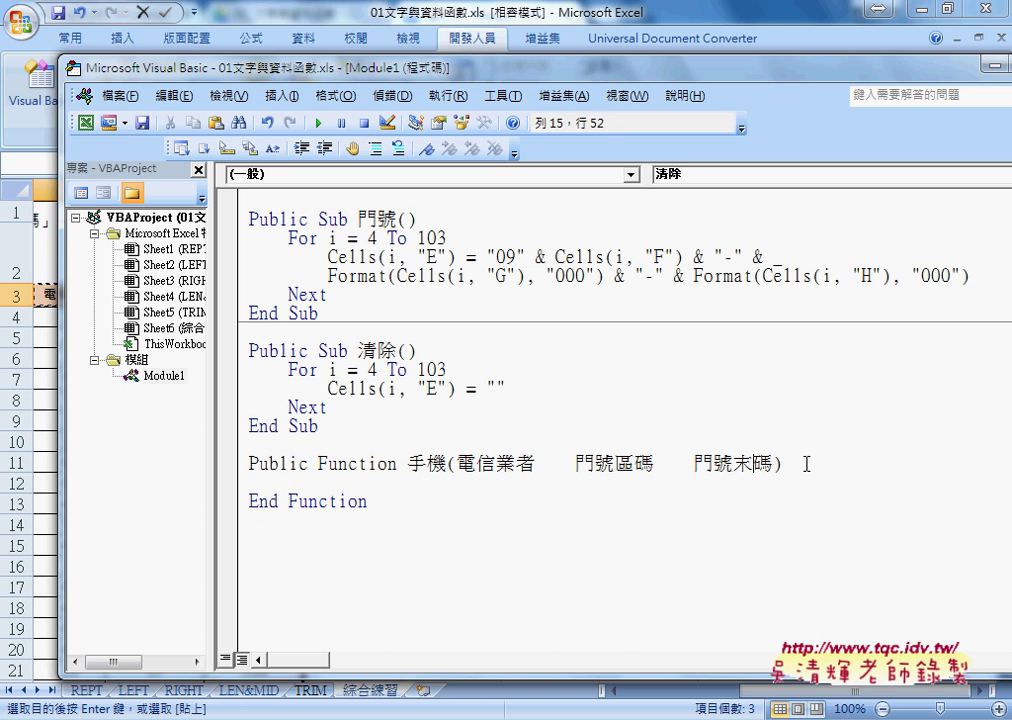
{"action": "key", "text": "Left"}
{"action": "key", "text": "Left"}
{"action": "key", "text": "Left"}
{"action": "key", "text": "Left"}
{"action": "key", "text": "Left"}
{"action": "key", "text": "Left"}
{"action": "key", "text": "Right"}
{"action": "key", "text": "Delete"}
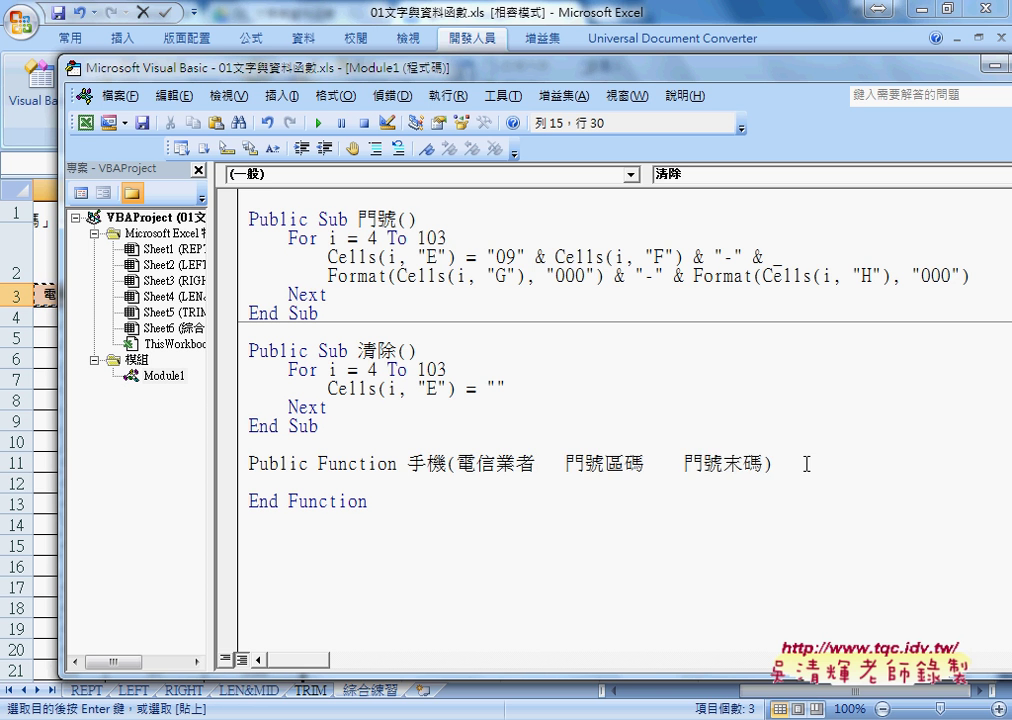
{"action": "key", "text": "Delete"}
{"action": "key", "text": "Delete"}
{"action": "key", "text": "Delete"}
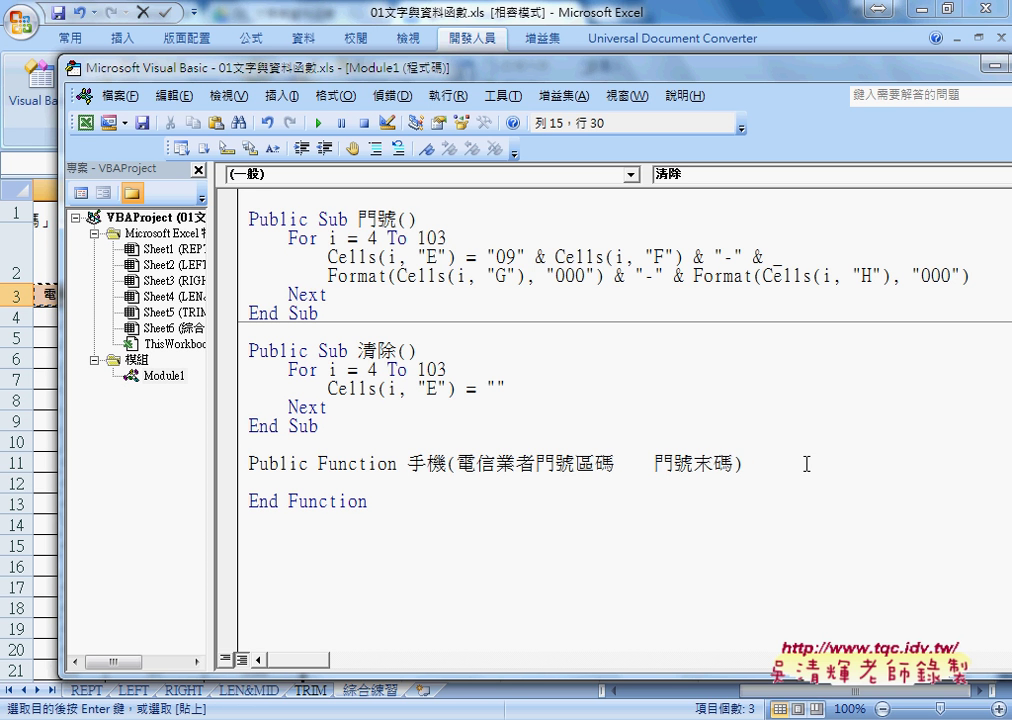
{"action": "type", "text": ","}
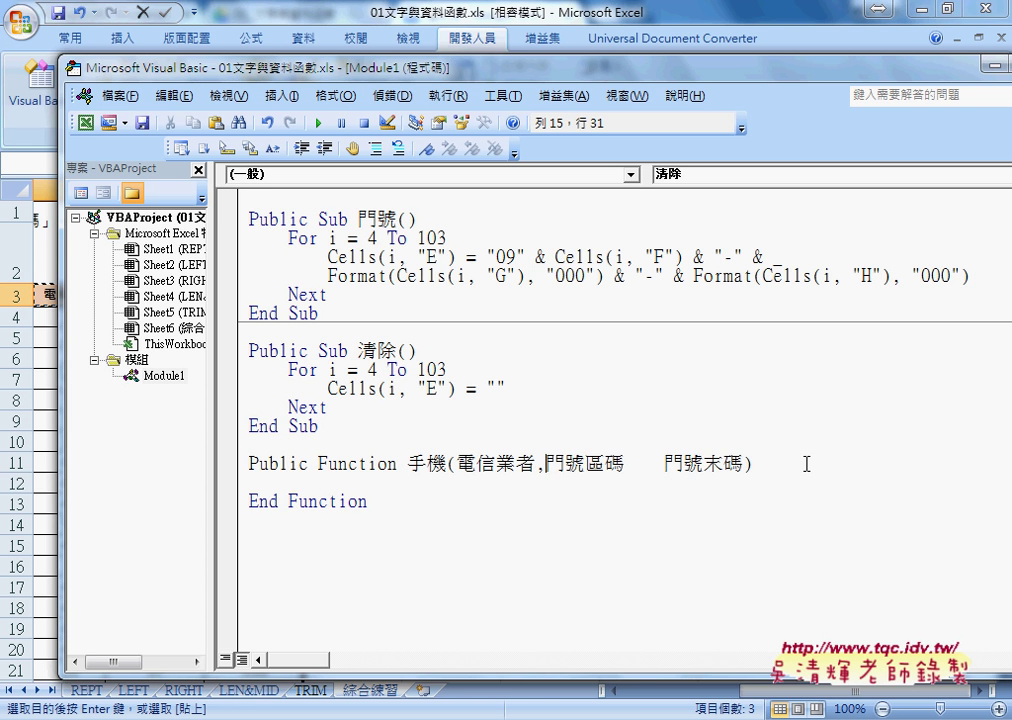
{"action": "key", "text": "Delete"}
{"action": "key", "text": "Delete"}
{"action": "key", "text": "Right"}
{"action": "key", "text": "Right"}
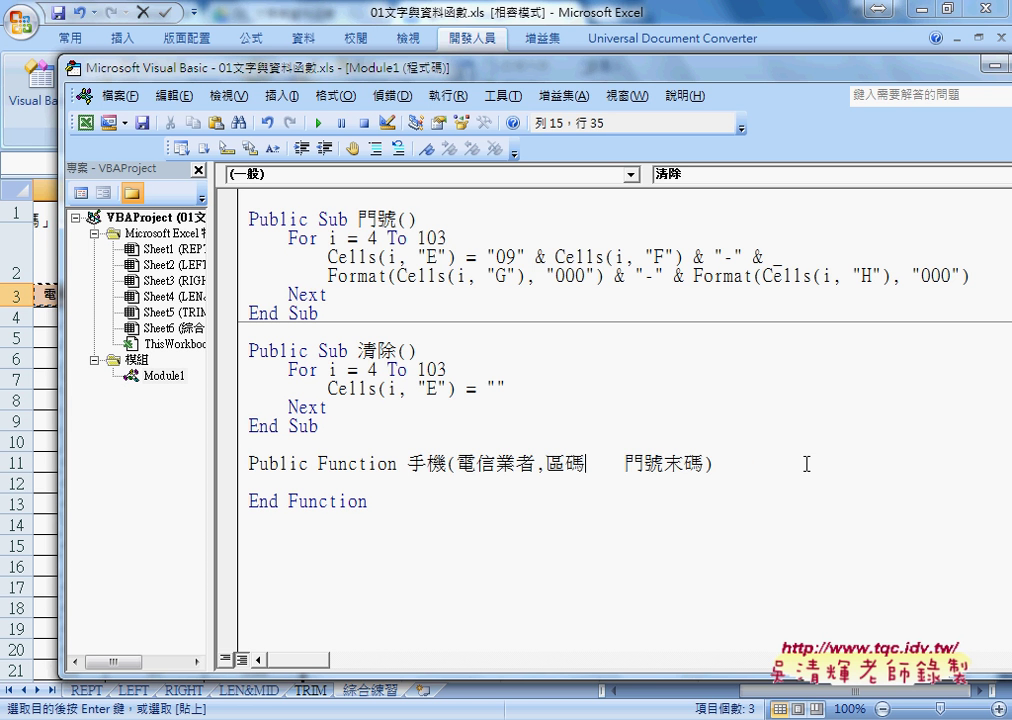
{"action": "key", "text": "Delete"}
{"action": "key", "text": "Delete"}
{"action": "key", "text": "Delete"}
{"action": "key", "text": "Delete"}
{"action": "key", "text": "Delete"}
{"action": "key", "text": "Delete"}
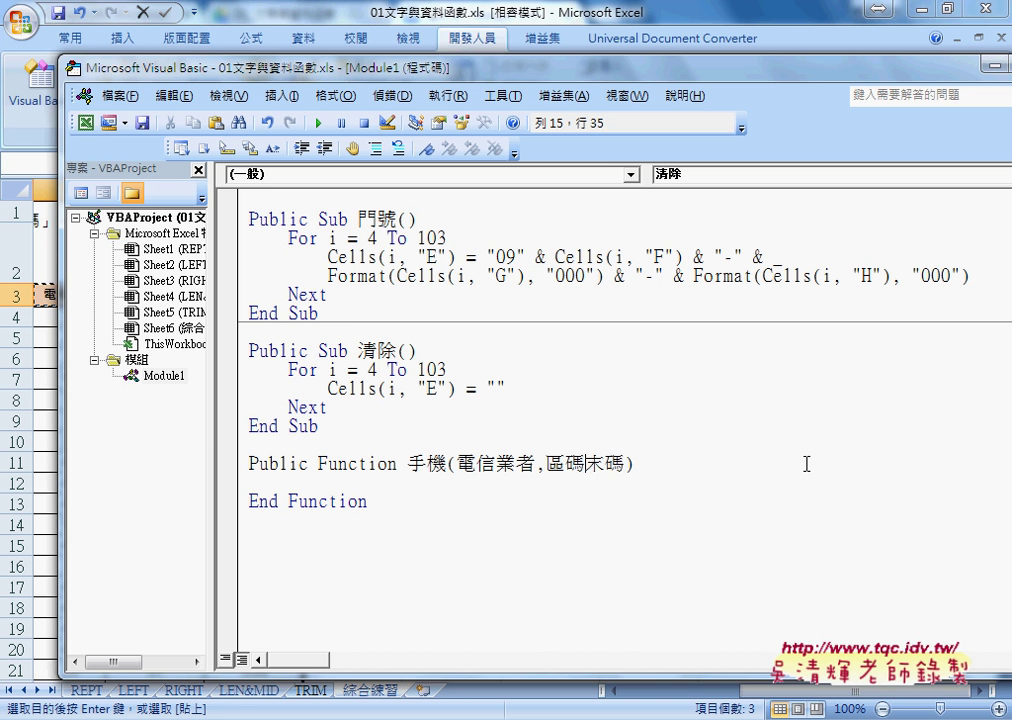
{"action": "type", "text": ","}
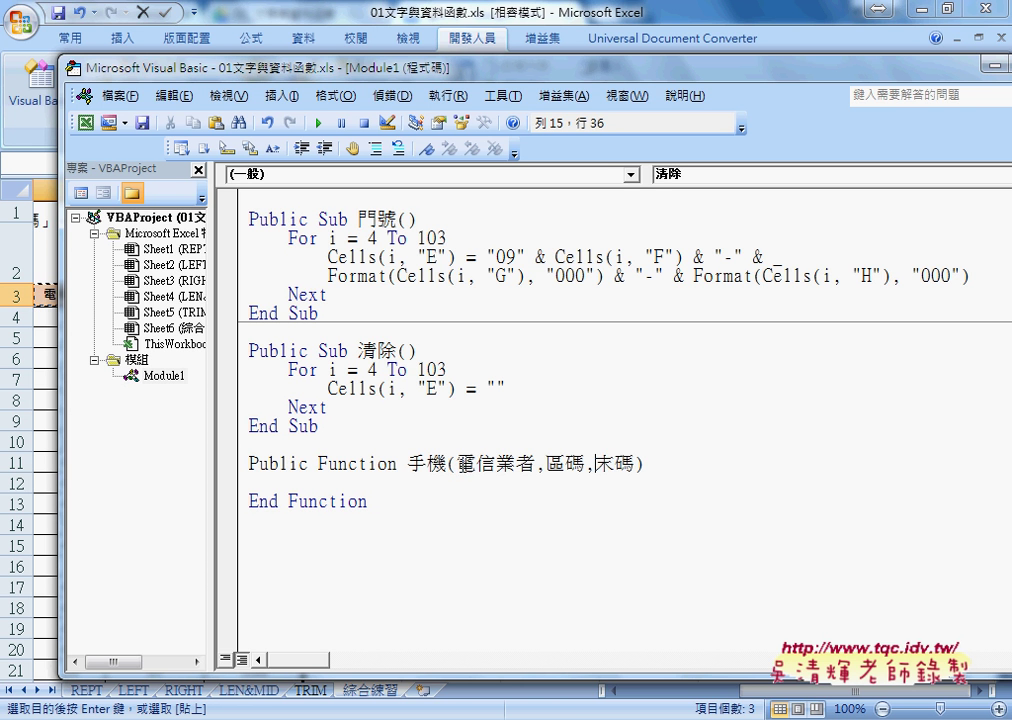
Highlight the 電信業者 parameter and move the editor aside to reveal the worksheet
{"action": "left_click_drag", "start_coordinate": [457, 463], "coordinate": [634, 463]}
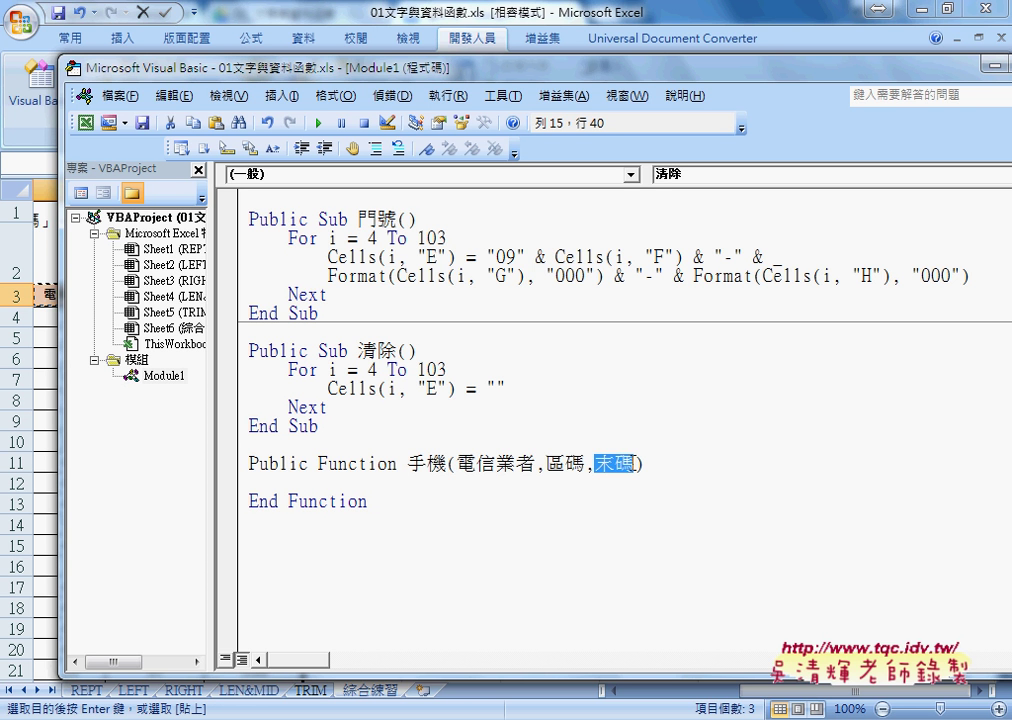
{"action": "left_click_drag", "start_coordinate": [457, 463], "coordinate": [537, 463]}
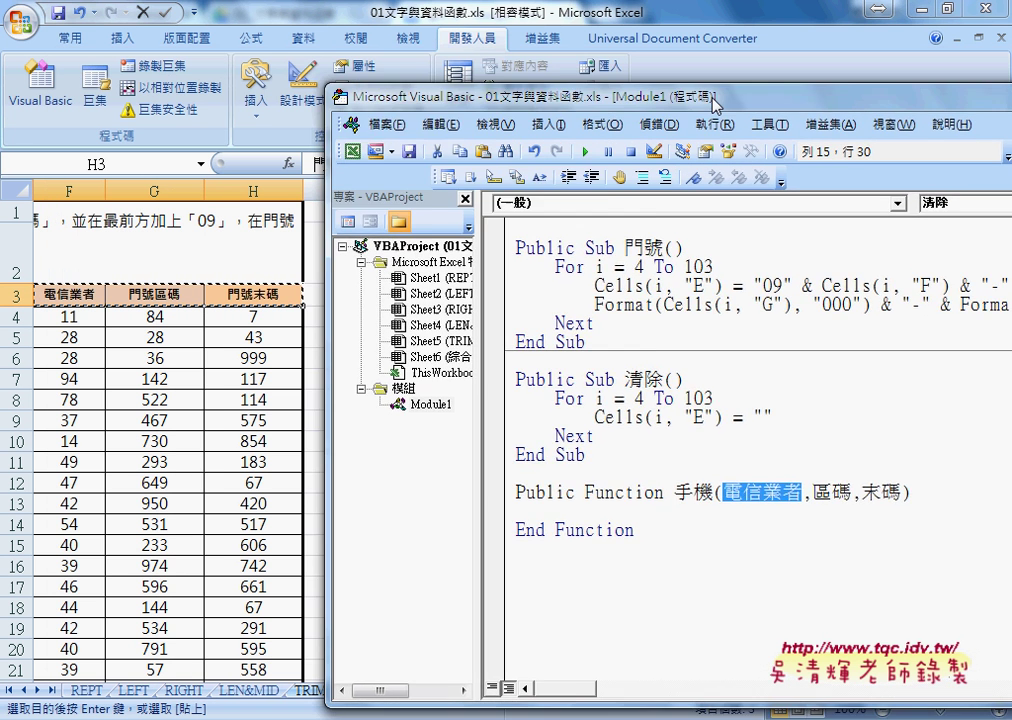
{"action": "left_click_drag", "start_coordinate": [447, 75], "coordinate": [880, 115]}
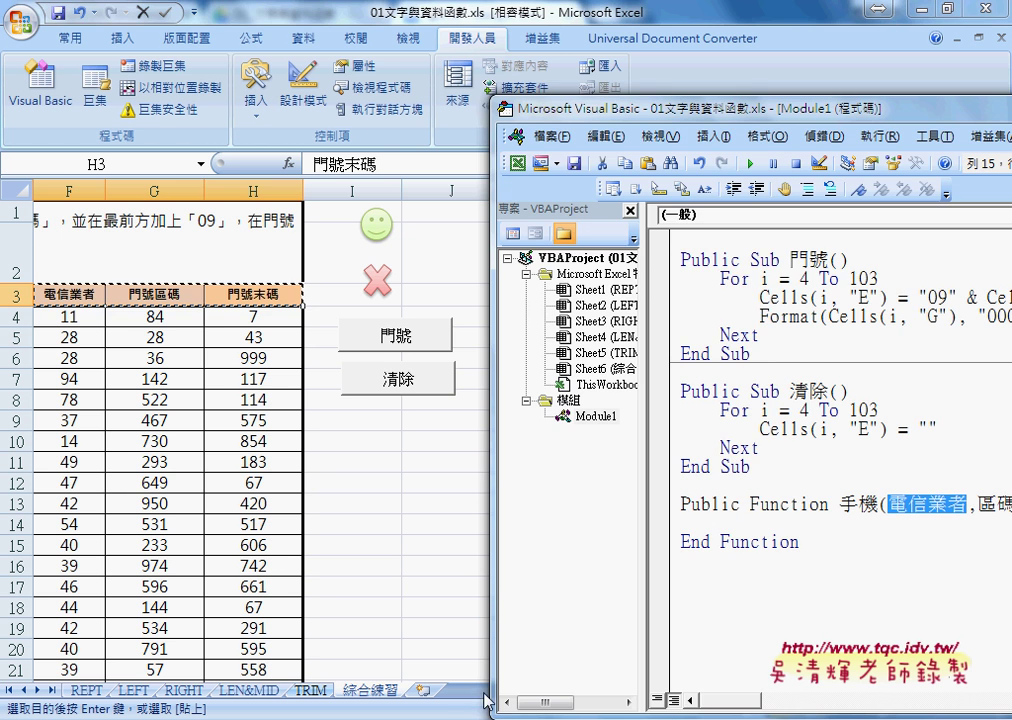
Clear column E's phone numbers with the 清除 button, then bring the Module1 code back over the sheet
{"action": "left_click", "coordinate": [452, 606]}
{"action": "scroll", "coordinate": [620, 558], "scroll_direction": "left", "scroll_amount": 1}
{"action": "scroll", "coordinate": [500, 450], "scroll_direction": "left", "scroll_amount": 4}
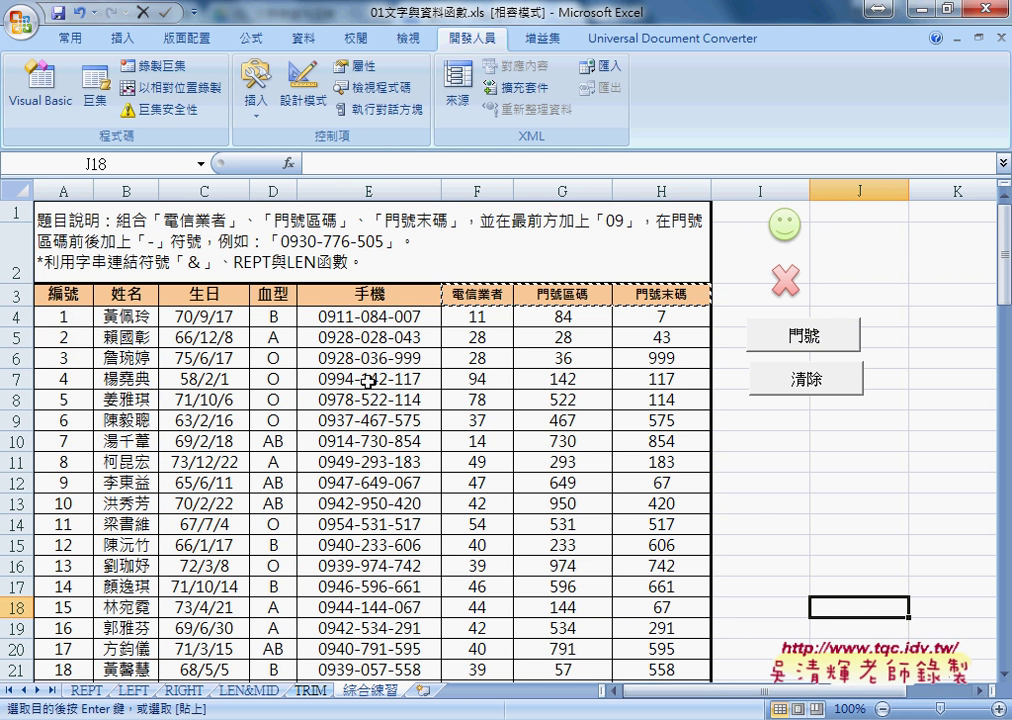
{"action": "left_click", "coordinate": [366, 316]}
{"action": "left_click", "coordinate": [801, 394]}
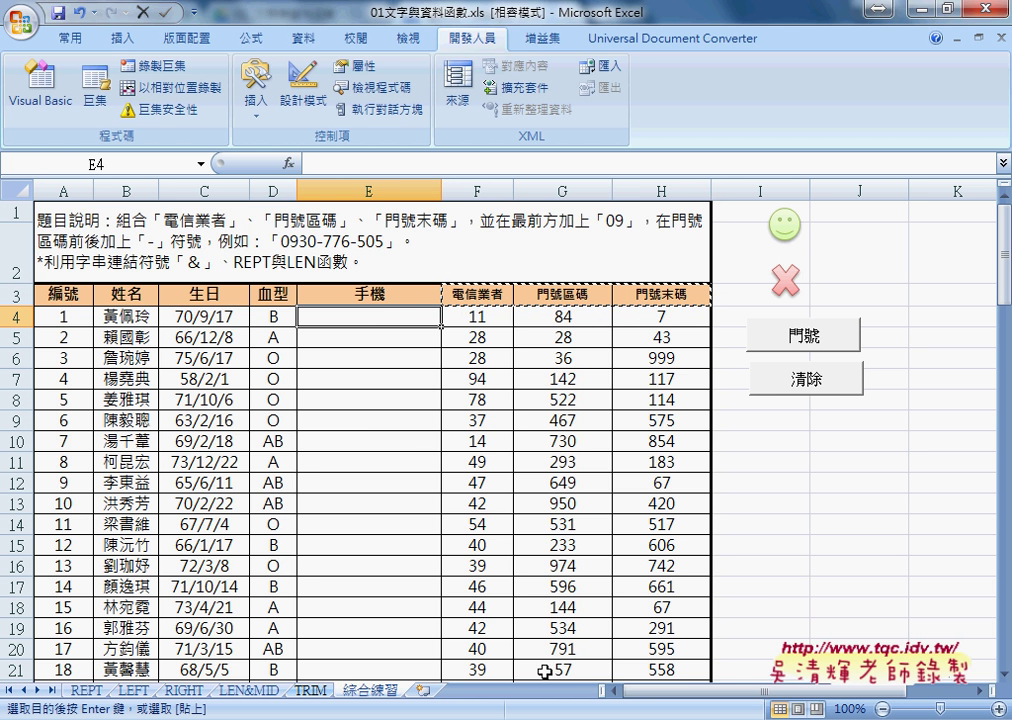
{"action": "left_click", "coordinate": [645, 653]}
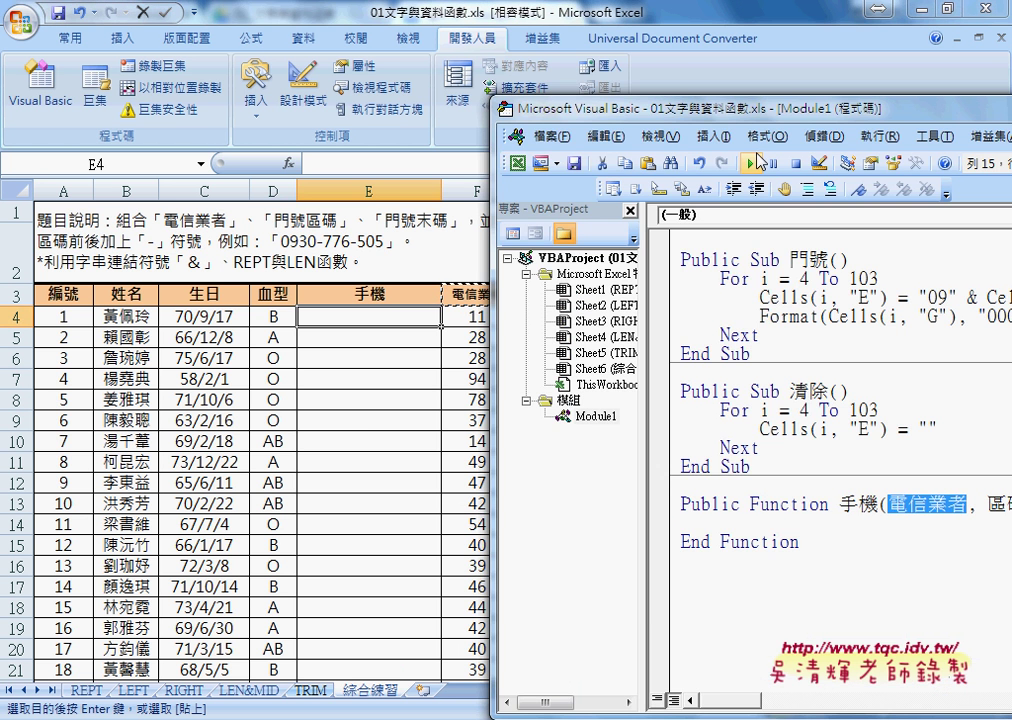
{"action": "left_click_drag", "start_coordinate": [755, 115], "coordinate": [583, 86]}
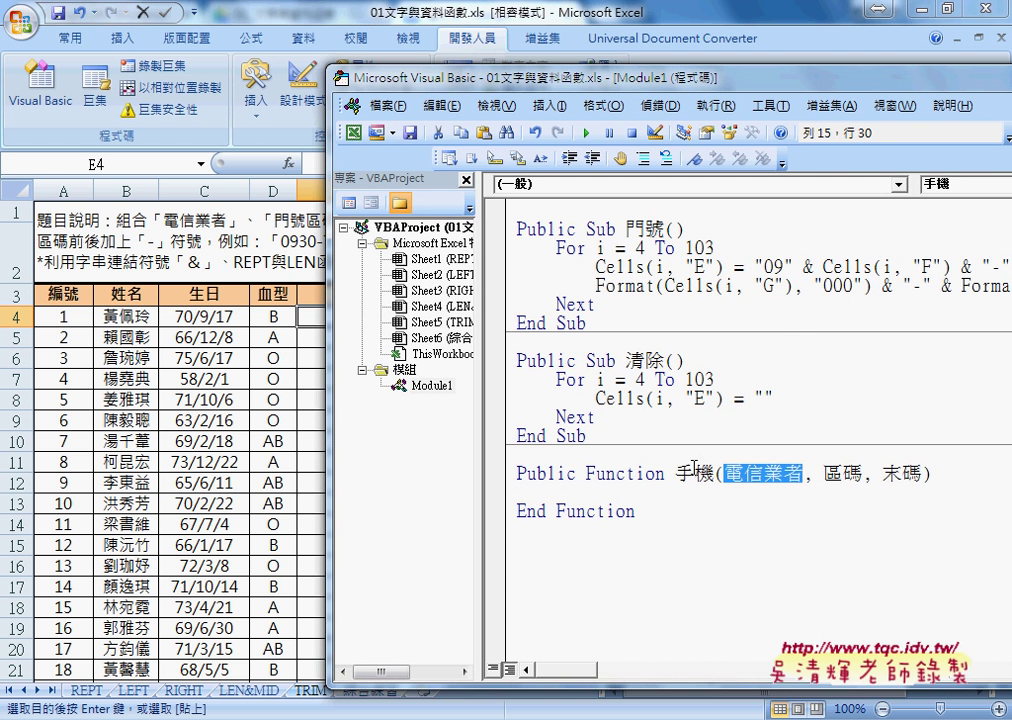
Write the indented body line 手機 = "09" & 電信業者, dismissing the interim compile error
{"action": "left_click_drag", "start_coordinate": [675, 473], "coordinate": [714, 473]}
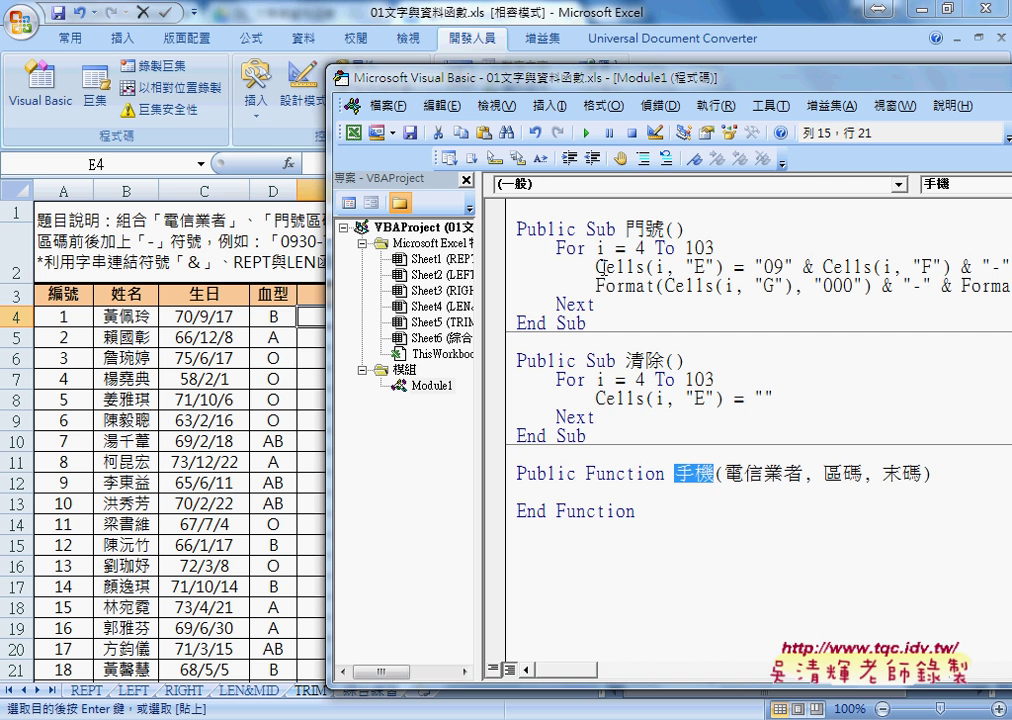
{"action": "left_click", "coordinate": [578, 496]}
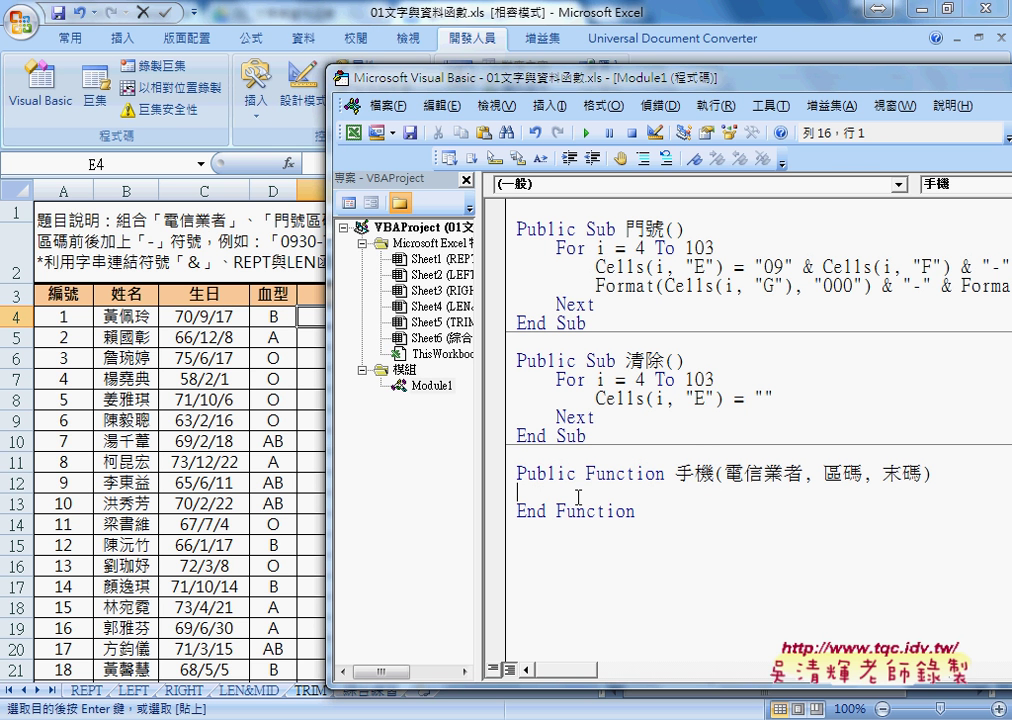
{"action": "key", "text": "Tab"}
{"action": "left_click_drag", "start_coordinate": [674, 473], "coordinate": [714, 473]}
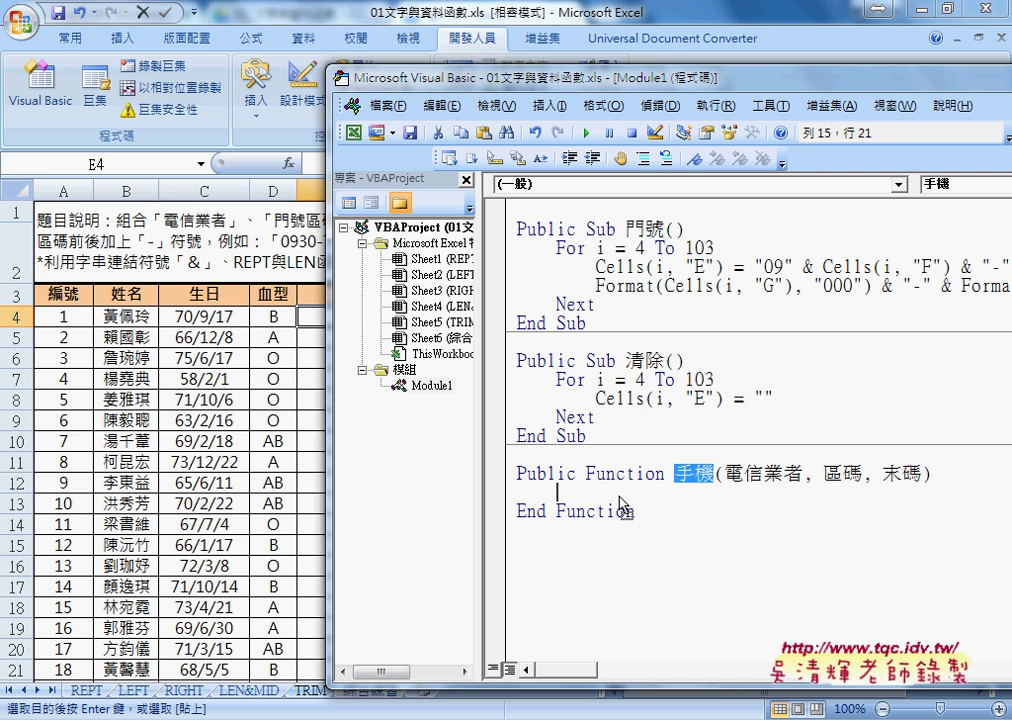
{"action": "left_click_drag", "start_coordinate": [620, 503], "coordinate": [636, 495]}
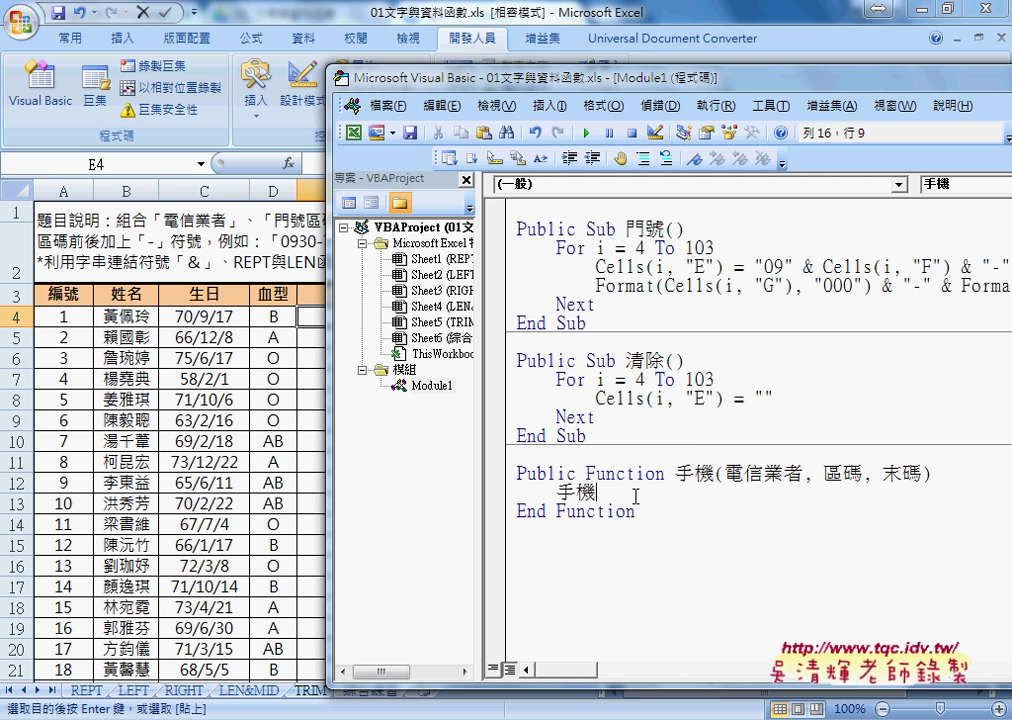
{"action": "type", "text": "="}
{"action": "type", "text": "\"09"}
{"action": "type", "text": "\""}
{"action": "type", "text": " &"}
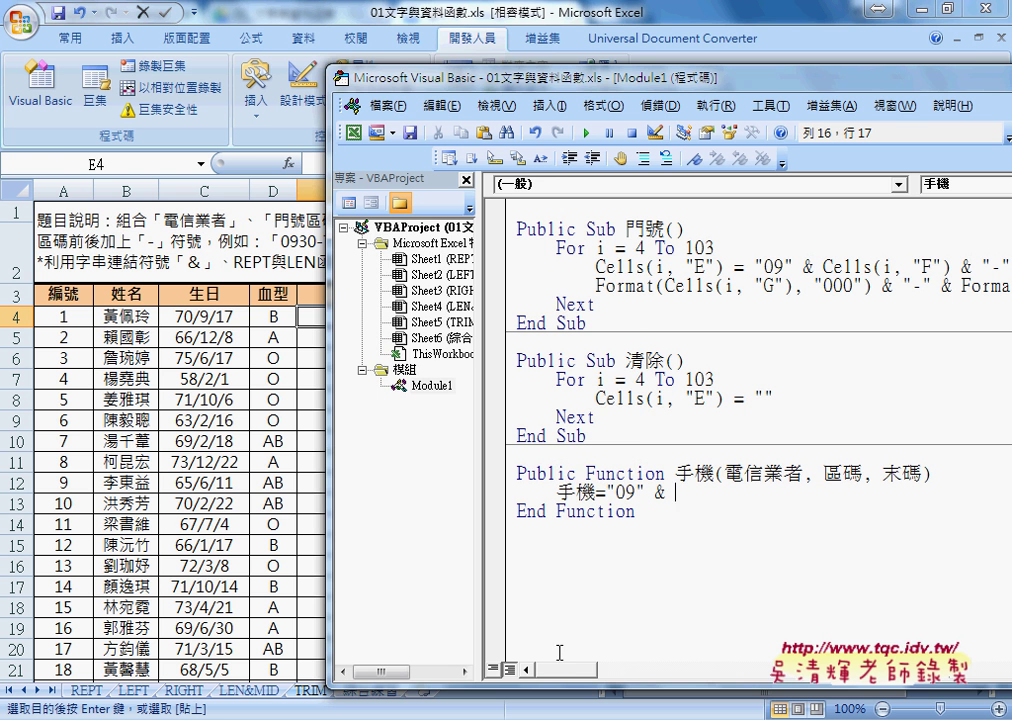
{"action": "left_click", "coordinate": [778, 482]}
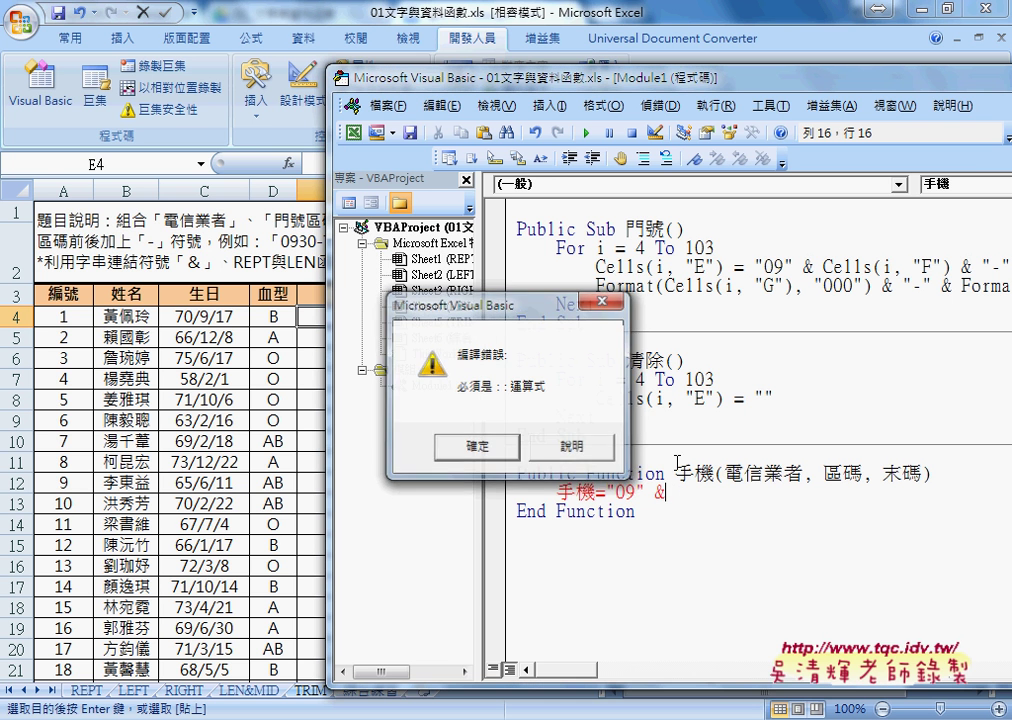
{"action": "key", "text": "Return"}
{"action": "mouse_move", "coordinate": [724, 474]}
{"action": "left_mouse_down"}
{"action": "mouse_move", "coordinate": [797, 482]}
{"action": "mouse_move", "coordinate": [700, 493]}
{"action": "left_mouse_up"}
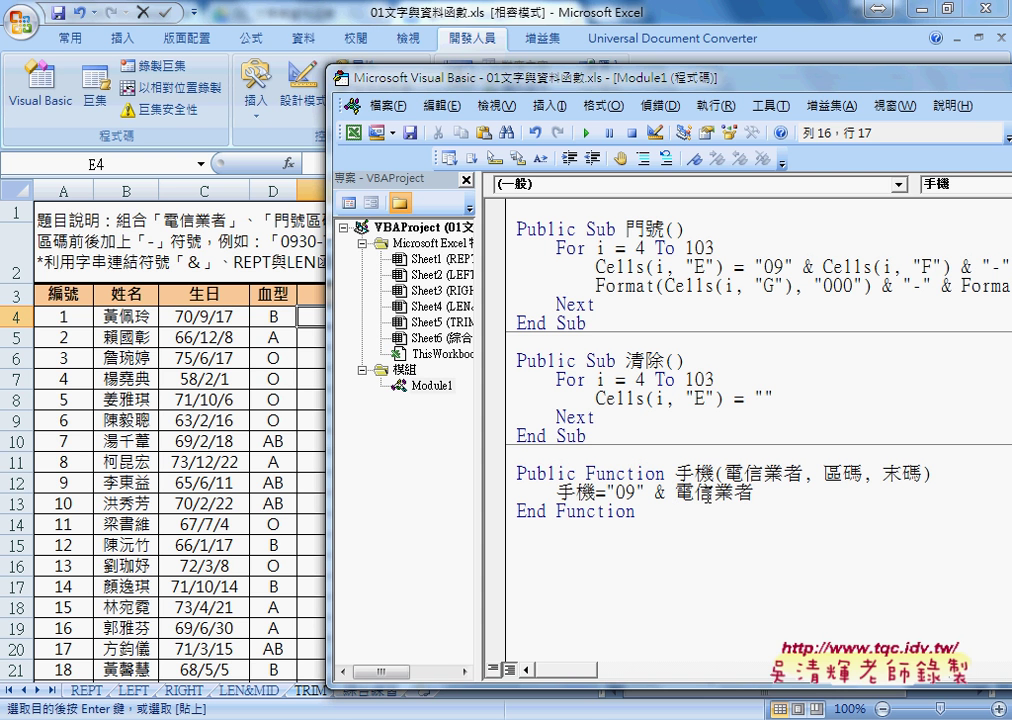
{"action": "left_click", "coordinate": [807, 493]}
Copy the & "-" & Format(...) part from the 門號 Sub and paste it after 電信業者
{"action": "left_click_drag", "start_coordinate": [695, 86], "coordinate": [390, 76]}
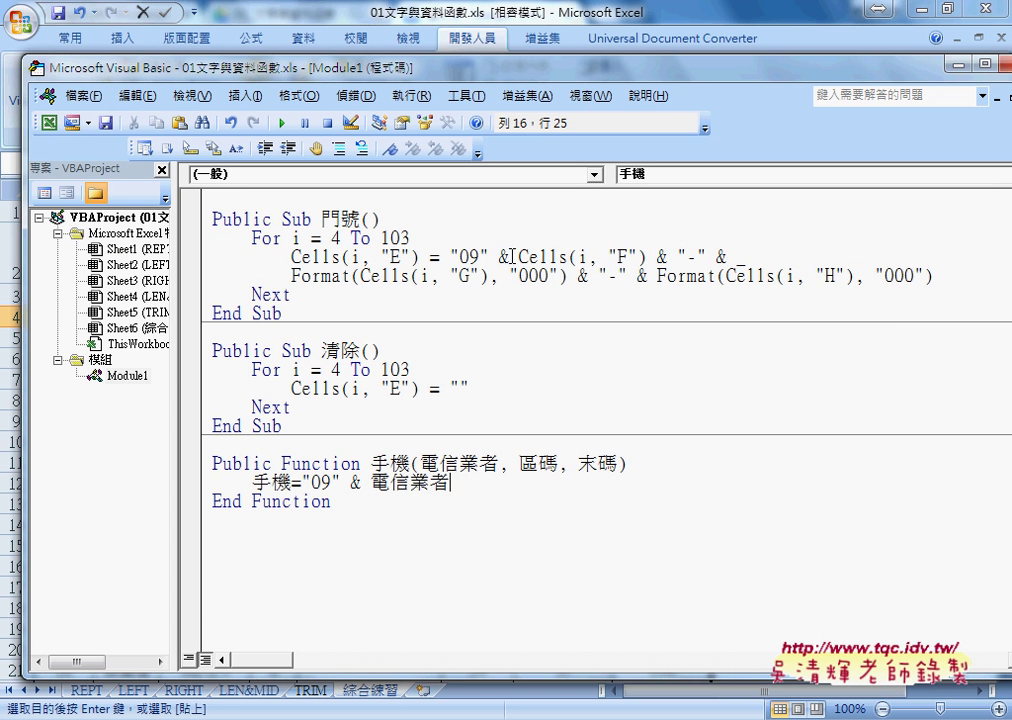
{"action": "left_click_drag", "start_coordinate": [450, 257], "coordinate": [497, 257]}
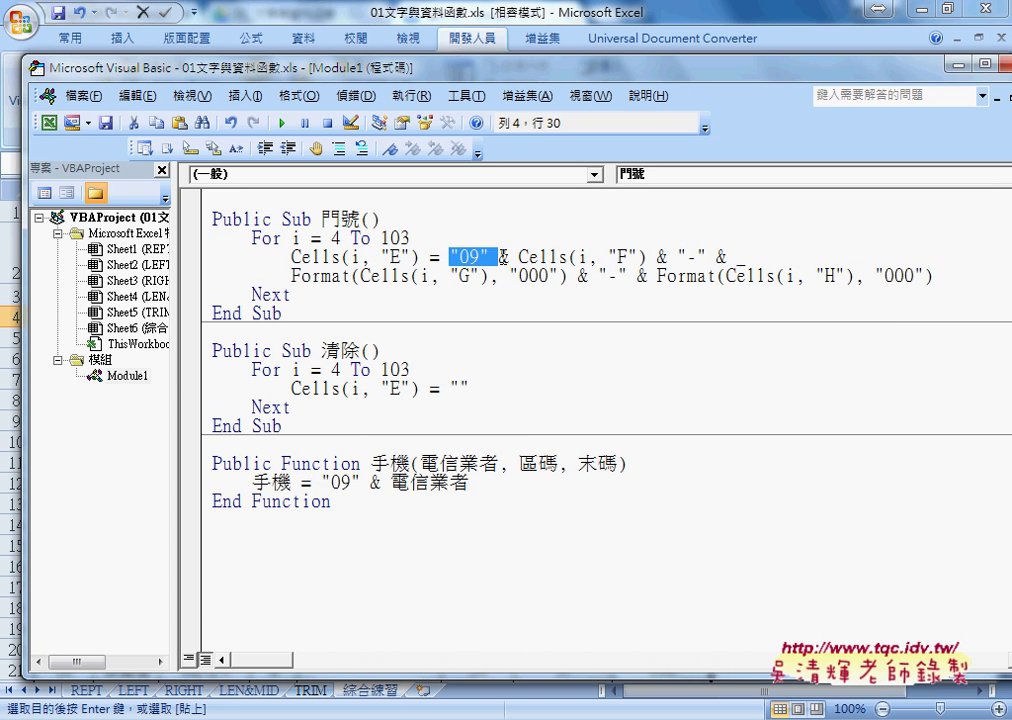
{"action": "left_click", "coordinate": [658, 257]}
{"action": "mouse_move", "coordinate": [648, 257]}
{"action": "left_mouse_down"}
{"action": "mouse_move", "coordinate": [919, 284]}
{"action": "mouse_move", "coordinate": [933, 276]}
{"action": "left_mouse_up"}
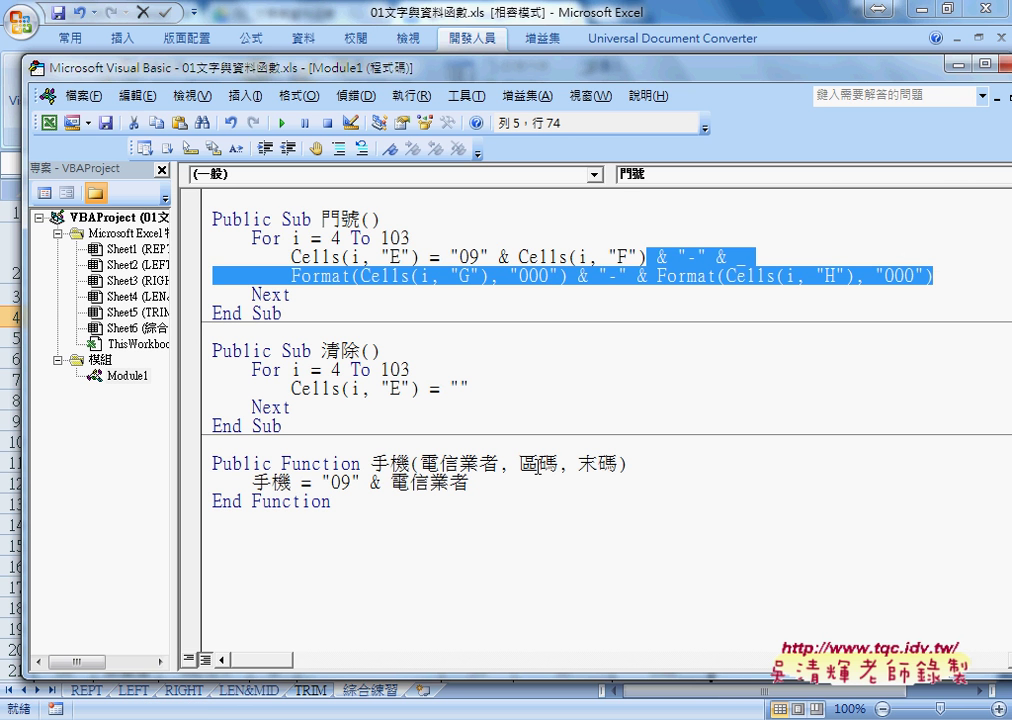
{"action": "key", "text": "ctrl+c"}
{"action": "left_click", "coordinate": [482, 481]}
{"action": "key", "text": "ctrl+v"}
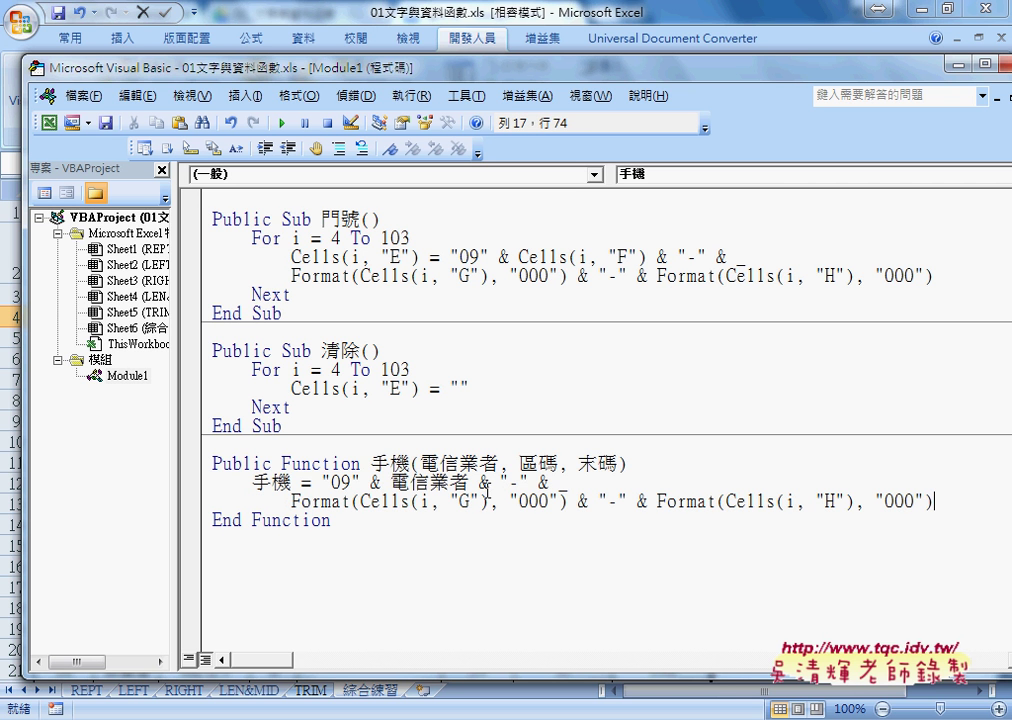
Replace Cells(i,"G") with 區碼 and Cells(i,"H") with 末碼 in the pasted Format calls
{"action": "left_click_drag", "start_coordinate": [358, 501], "coordinate": [488, 501]}
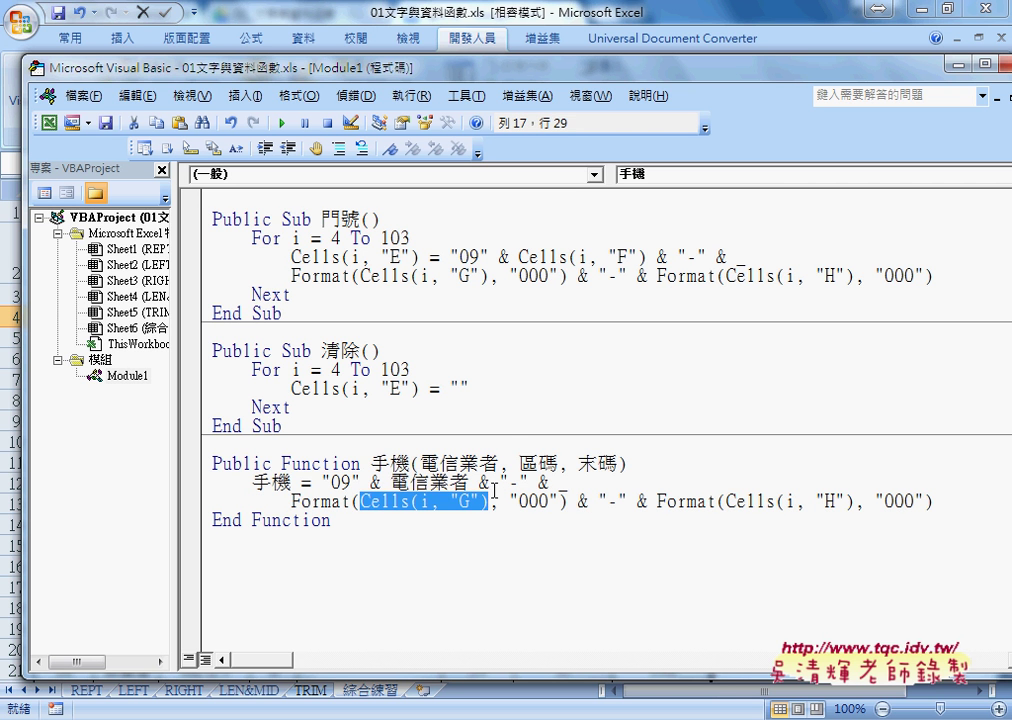
{"action": "left_click", "coordinate": [521, 463]}
{"action": "double_click", "coordinate": [525, 463]}
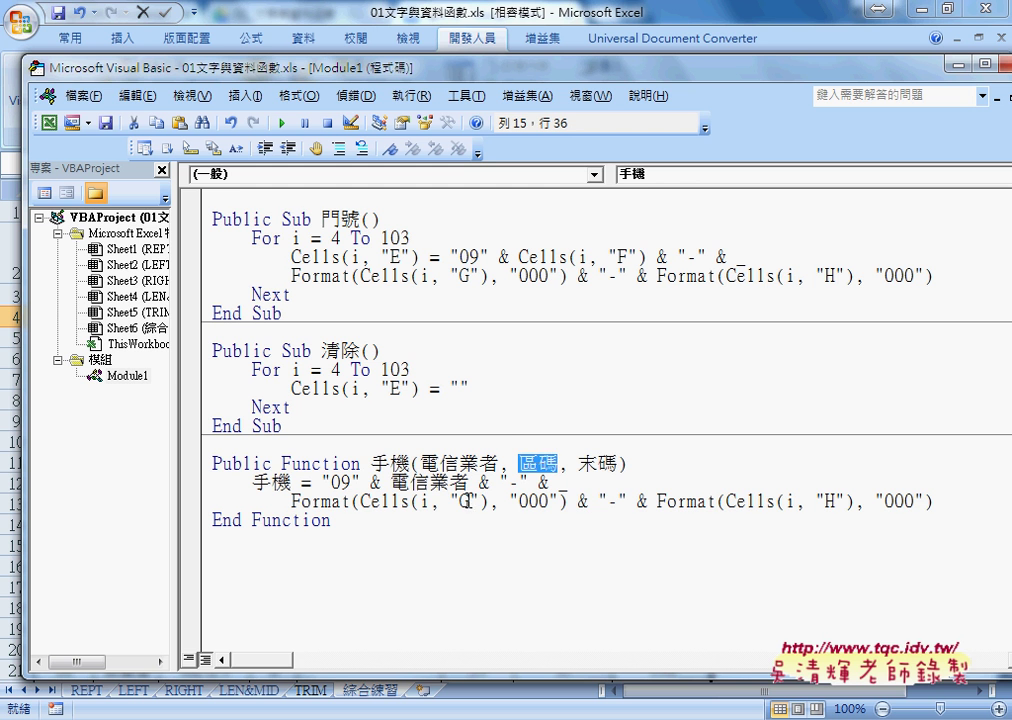
{"action": "key", "text": "ctrl+c"}
{"action": "left_click_drag", "start_coordinate": [488, 501], "coordinate": [358, 501]}
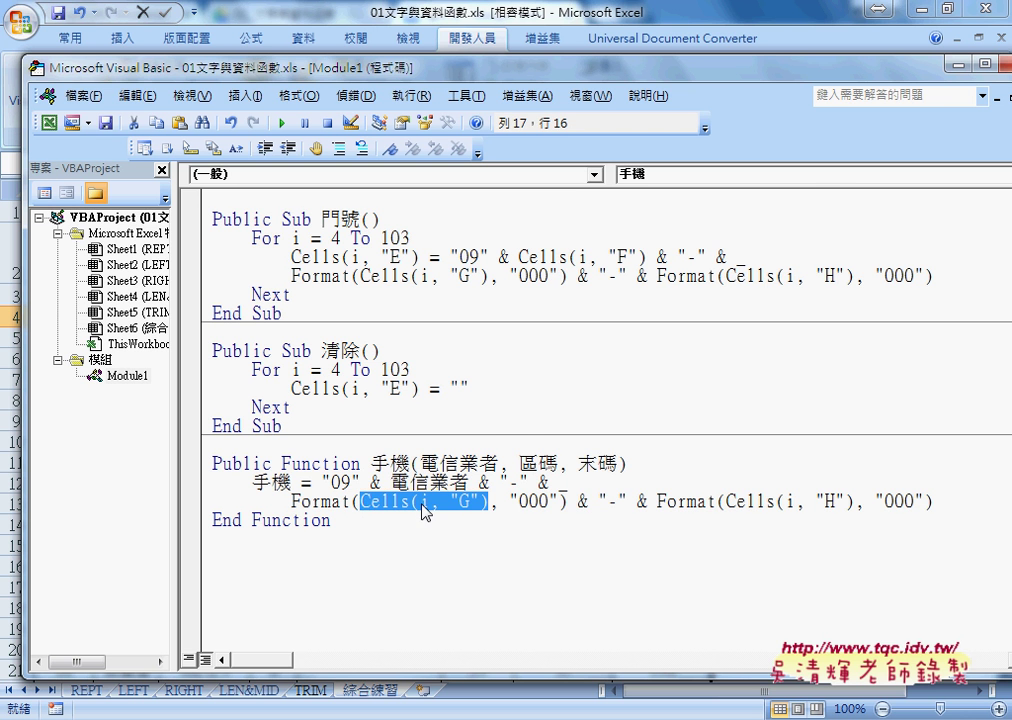
{"action": "key", "text": "ctrl+v"}
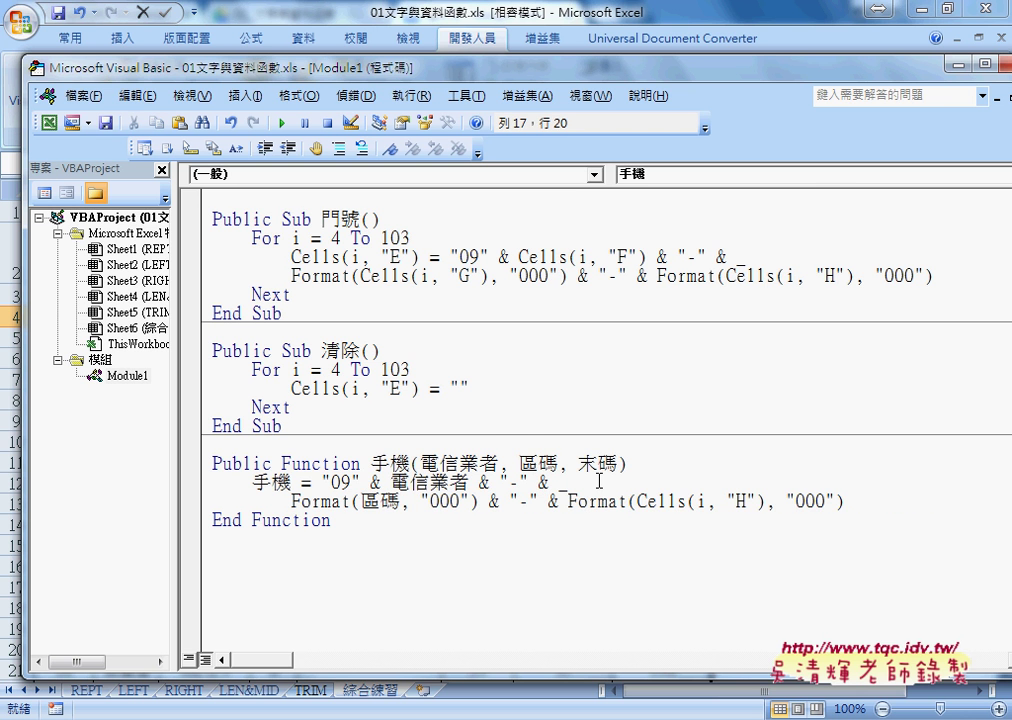
{"action": "left_click_drag", "start_coordinate": [578, 463], "coordinate": [767, 502]}
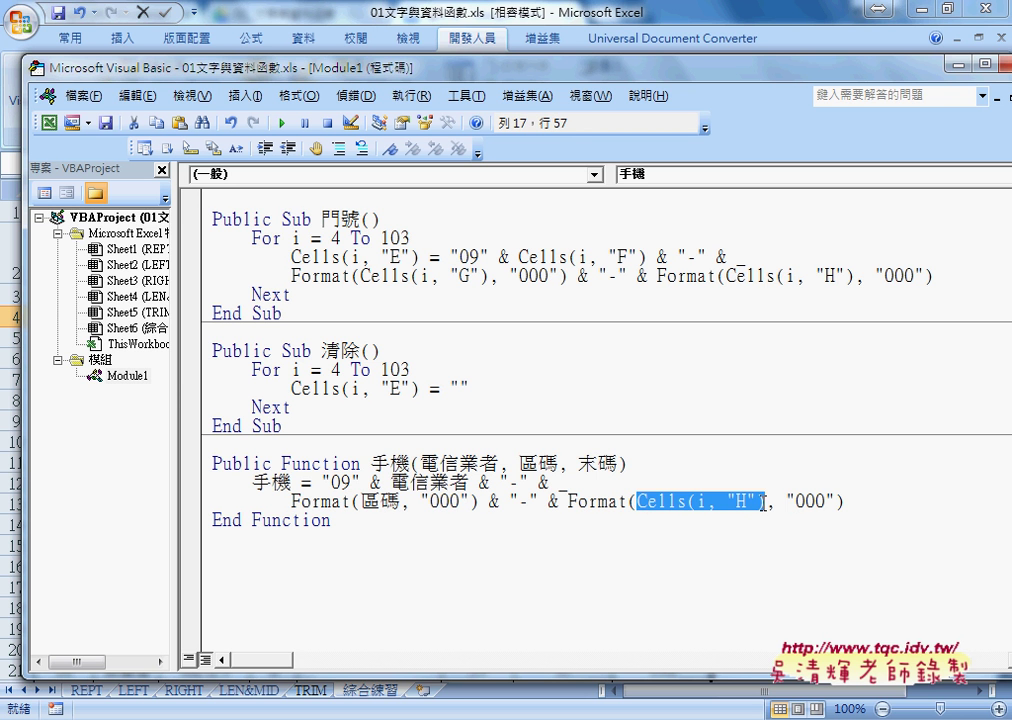
{"action": "key", "text": "ctrl+v"}
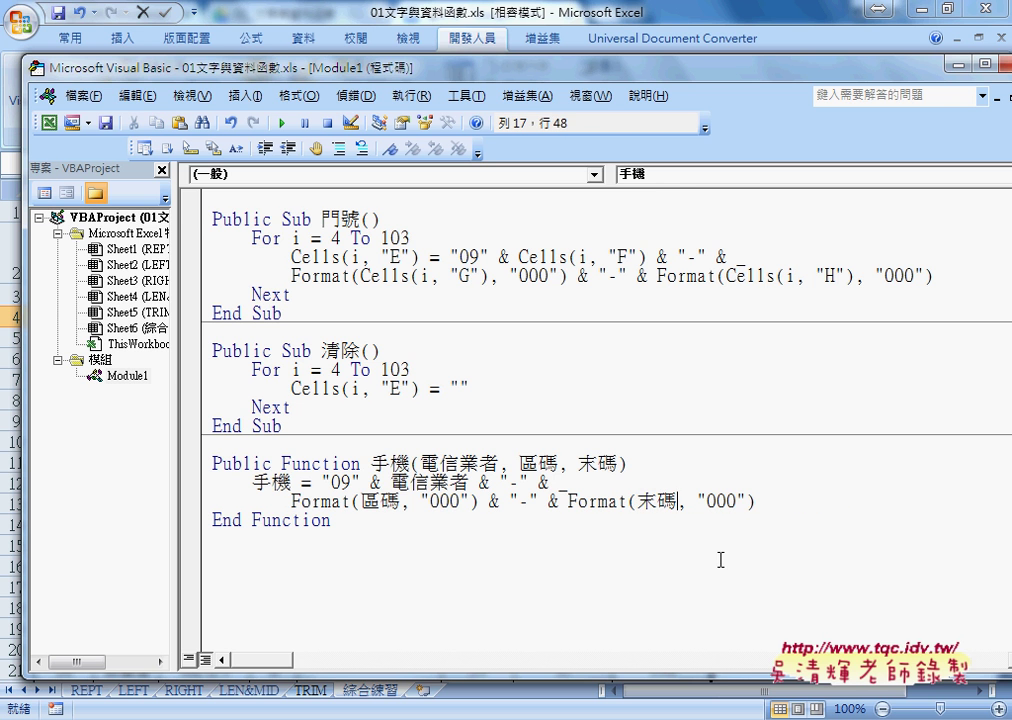
{"action": "left_click", "coordinate": [718, 553]}
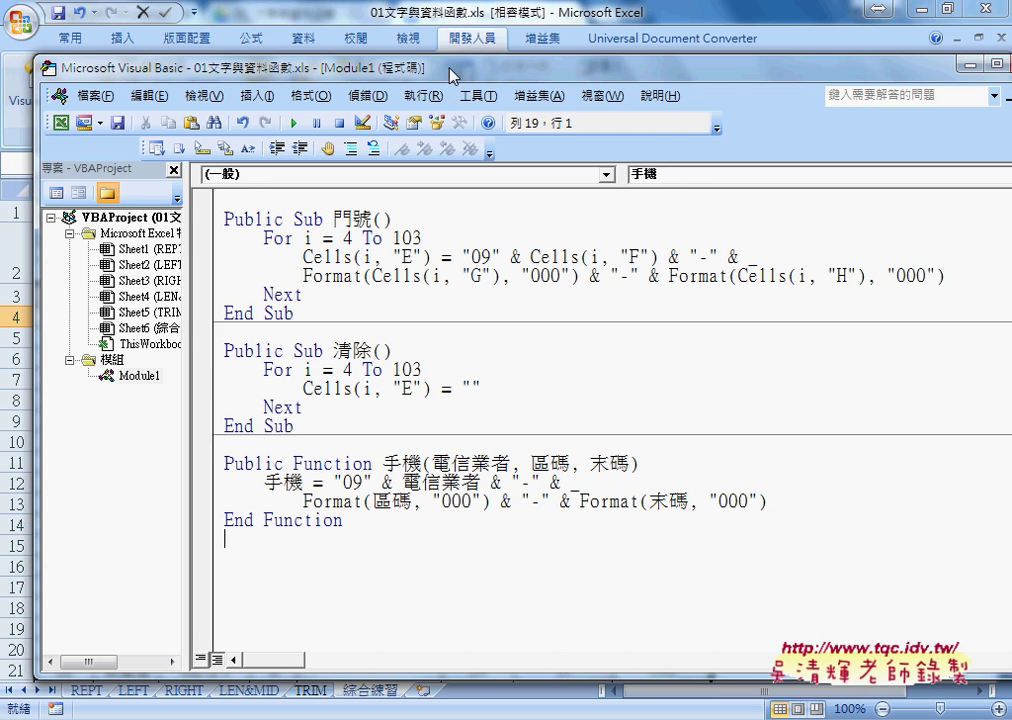
Try running 門號 and 手機 from the editor, cancel the Macros dialog, and move the editor aside
{"action": "left_click_drag", "start_coordinate": [436, 75], "coordinate": [454, 72]}
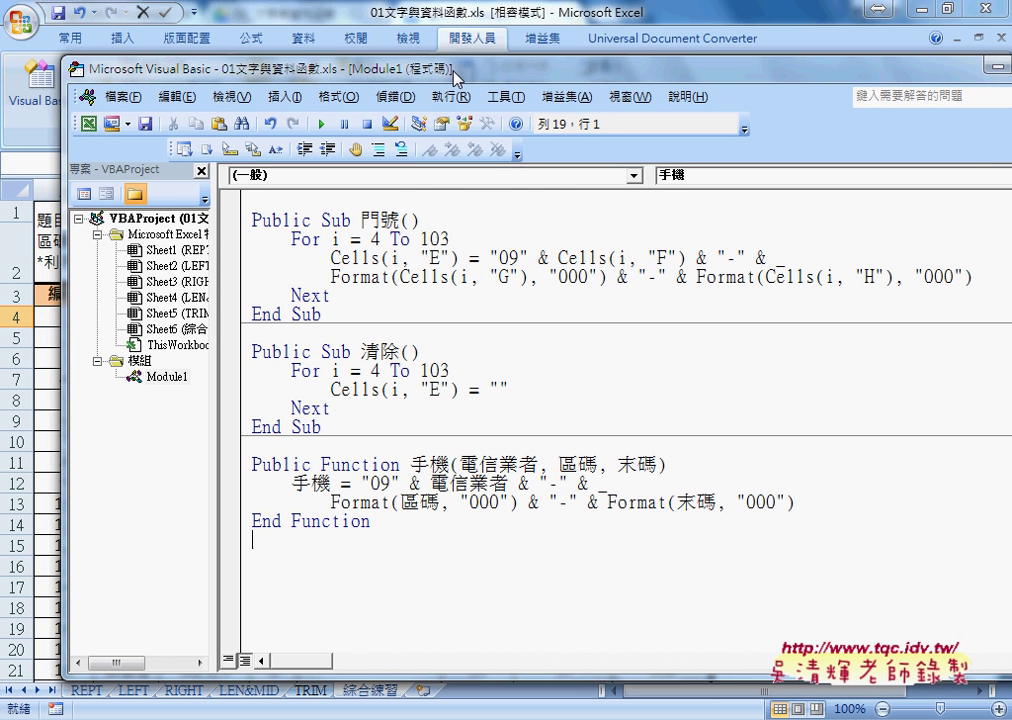
{"action": "double_click", "coordinate": [335, 220]}
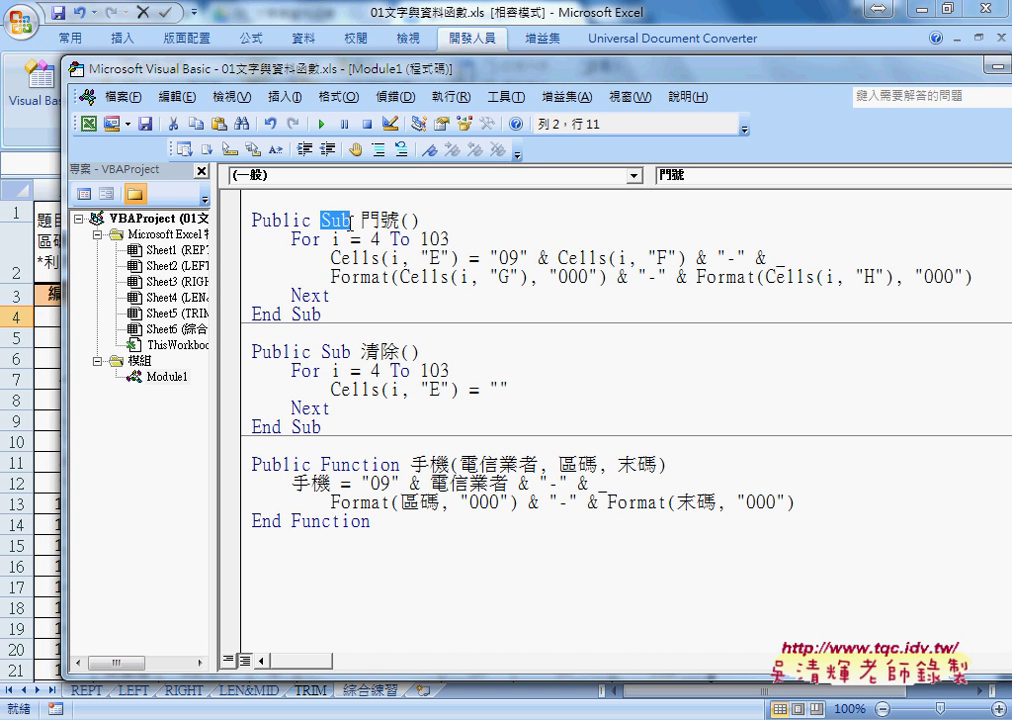
{"action": "left_click", "coordinate": [352, 257]}
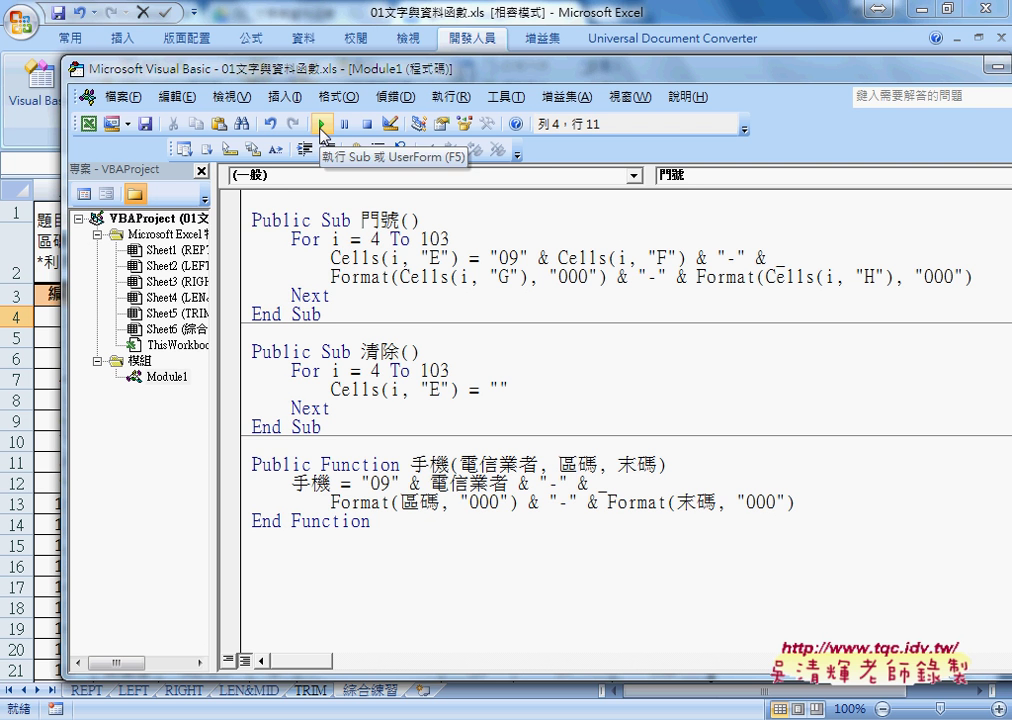
{"action": "left_click", "coordinate": [322, 125]}
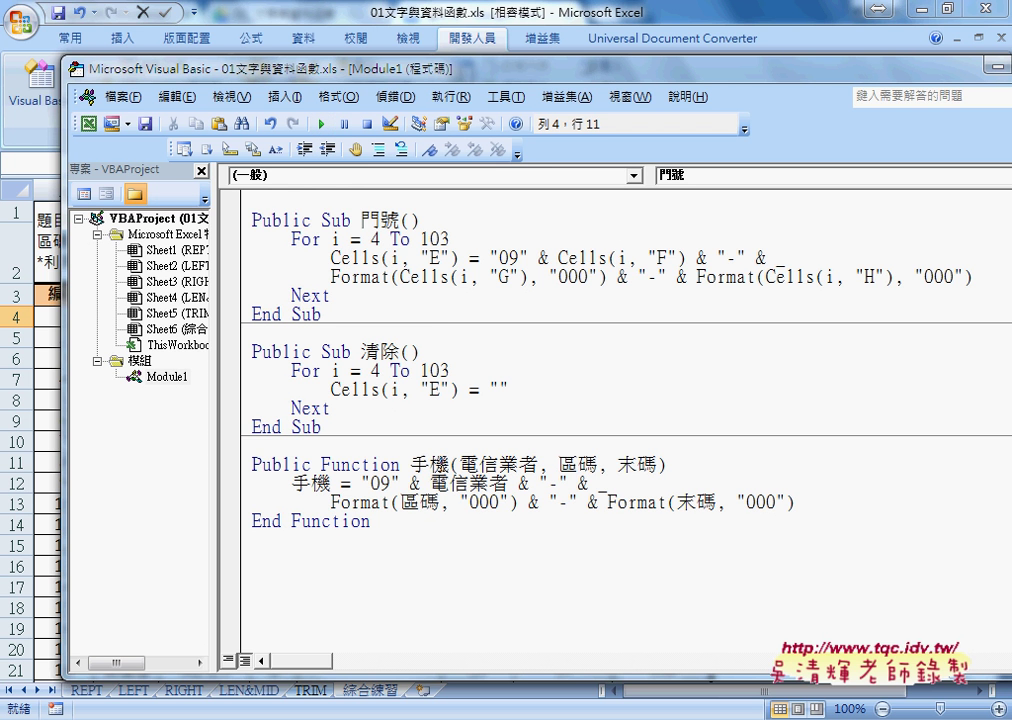
{"action": "left_click", "coordinate": [400, 502]}
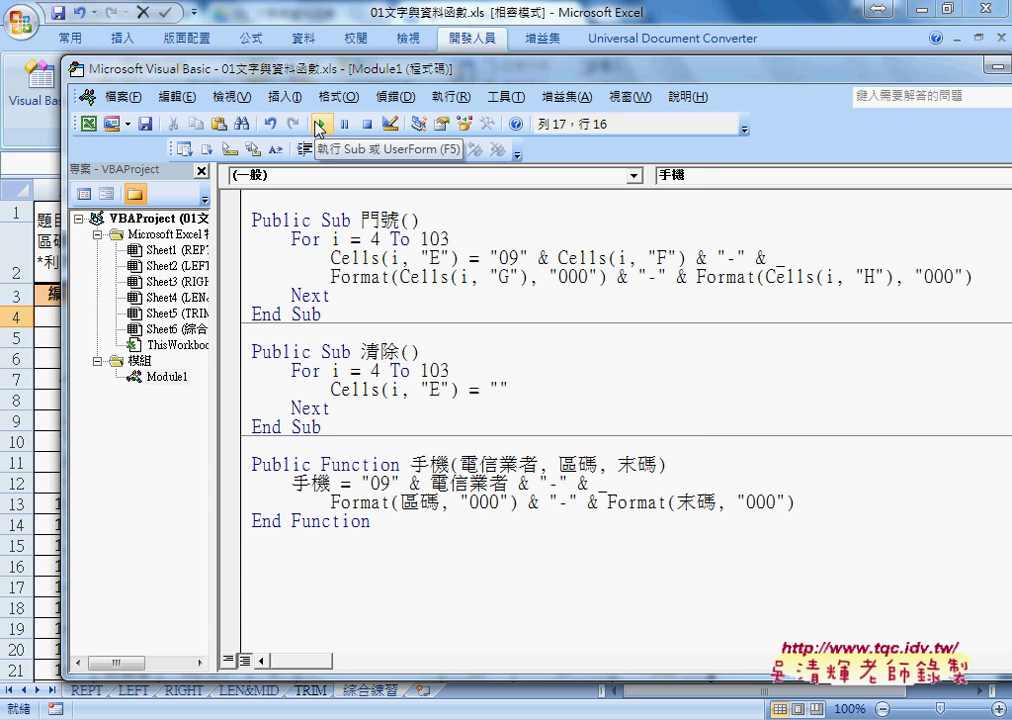
{"action": "left_click", "coordinate": [318, 125]}
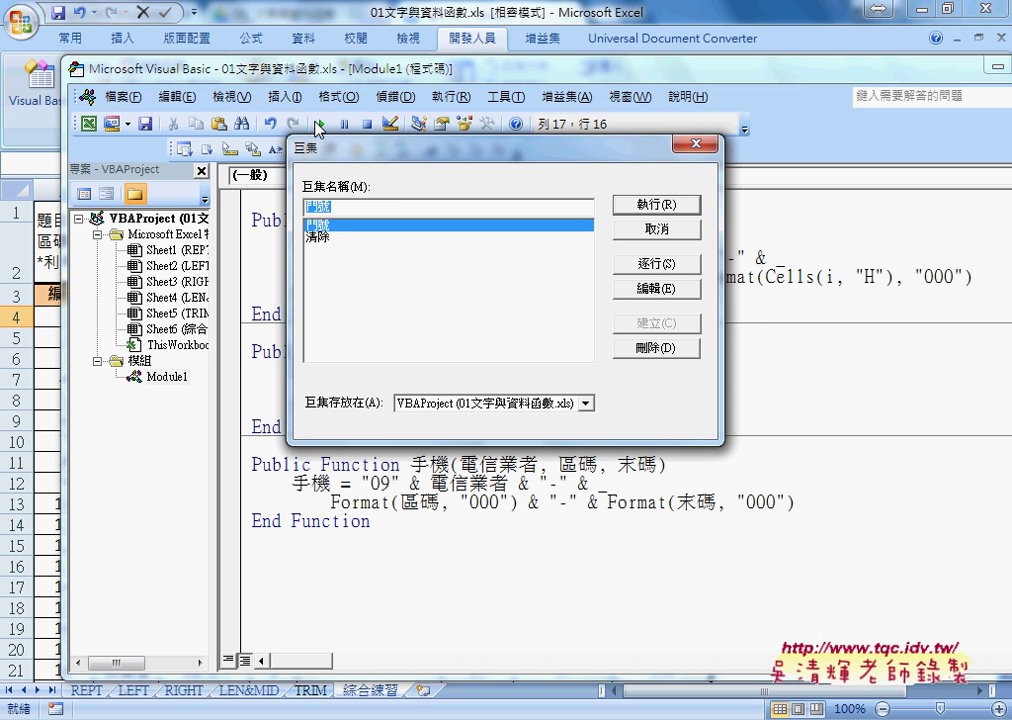
{"action": "left_click", "coordinate": [638, 228]}
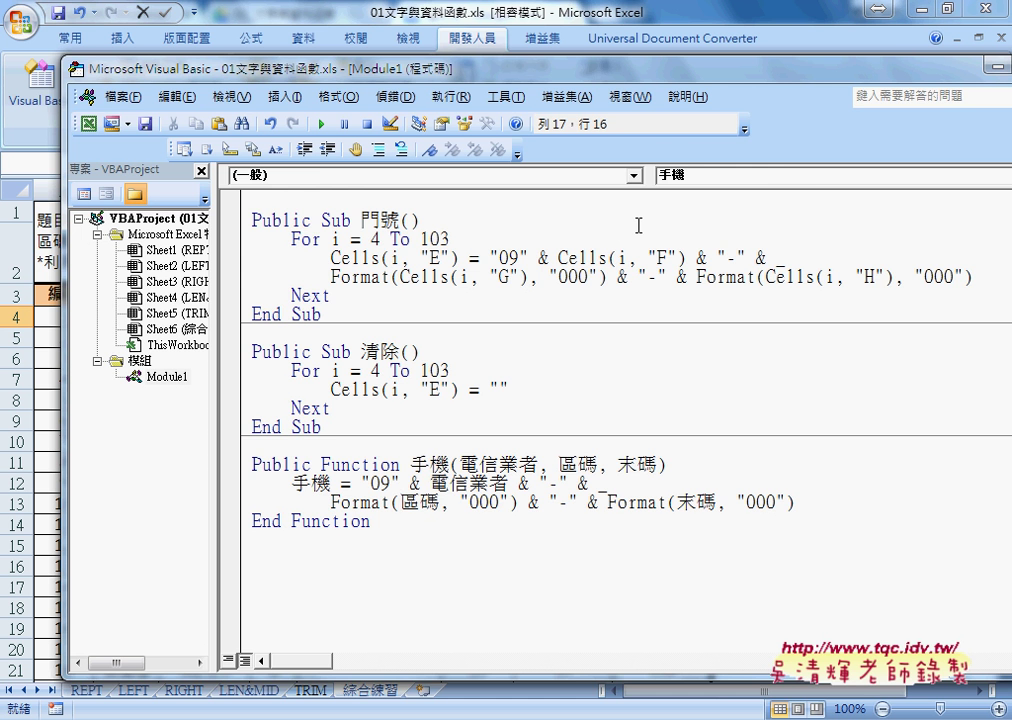
{"action": "left_click_drag", "start_coordinate": [358, 62], "coordinate": [571, 85]}
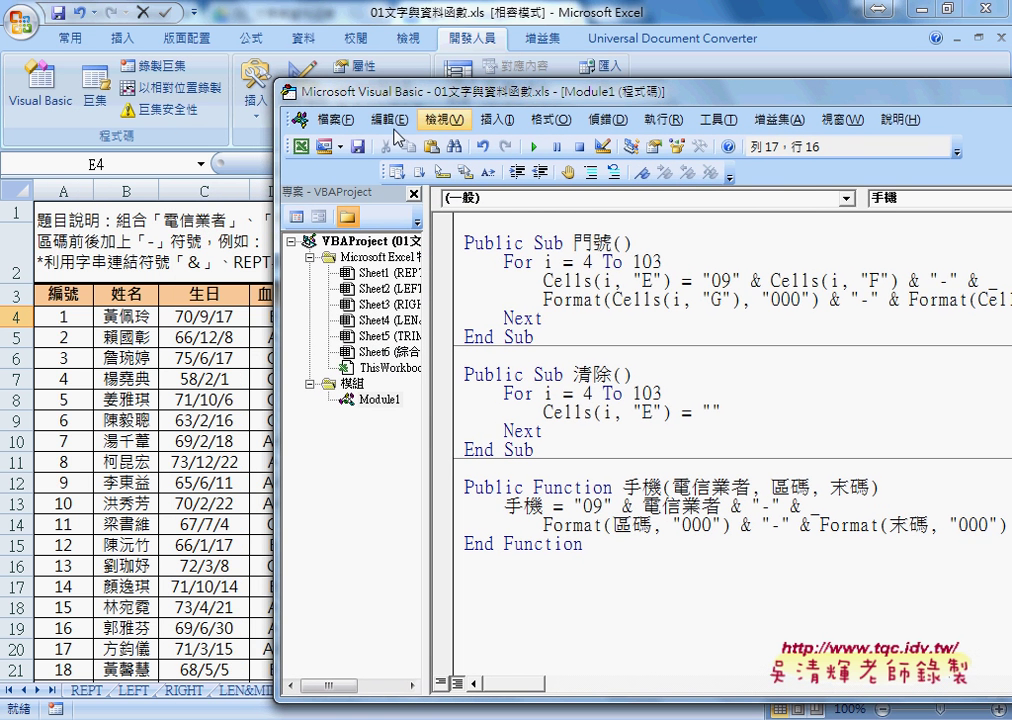
Insert the 使用者定義 function 手機 into cell E4, opening its Function Arguments dialog
{"action": "left_click", "coordinate": [265, 166]}
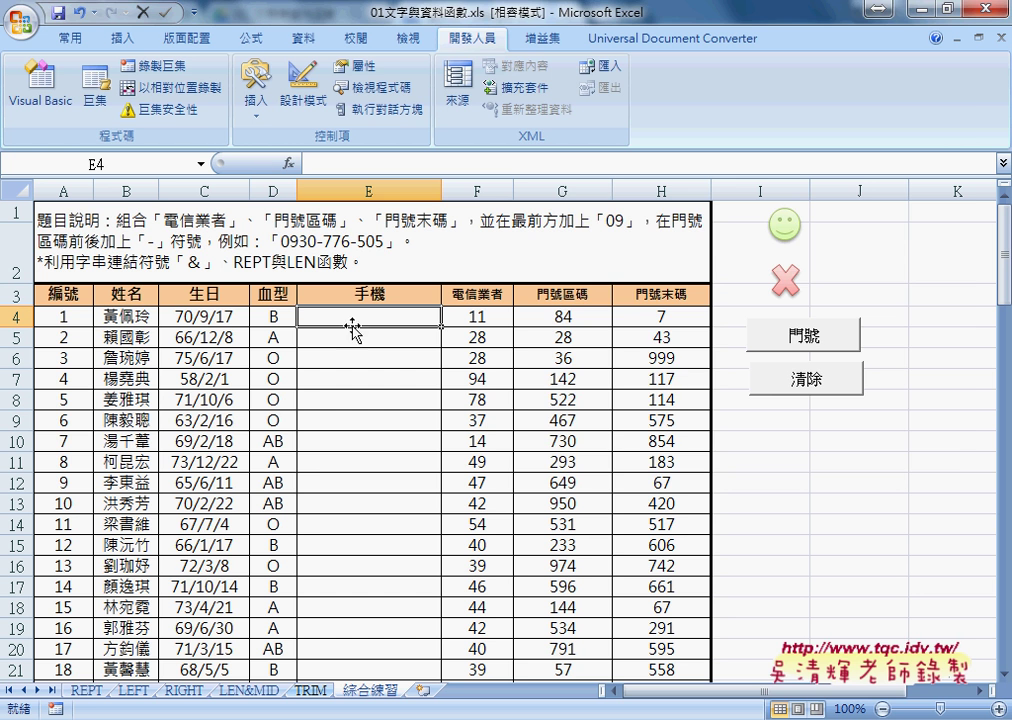
{"action": "left_click", "coordinate": [289, 163]}
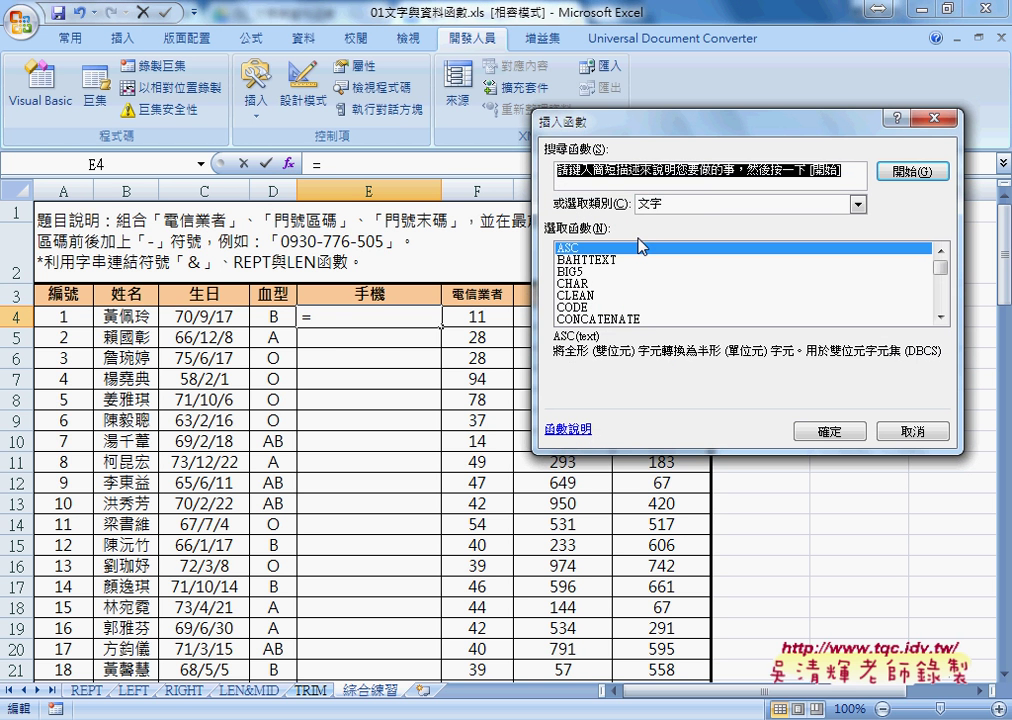
{"action": "left_click", "coordinate": [858, 204]}
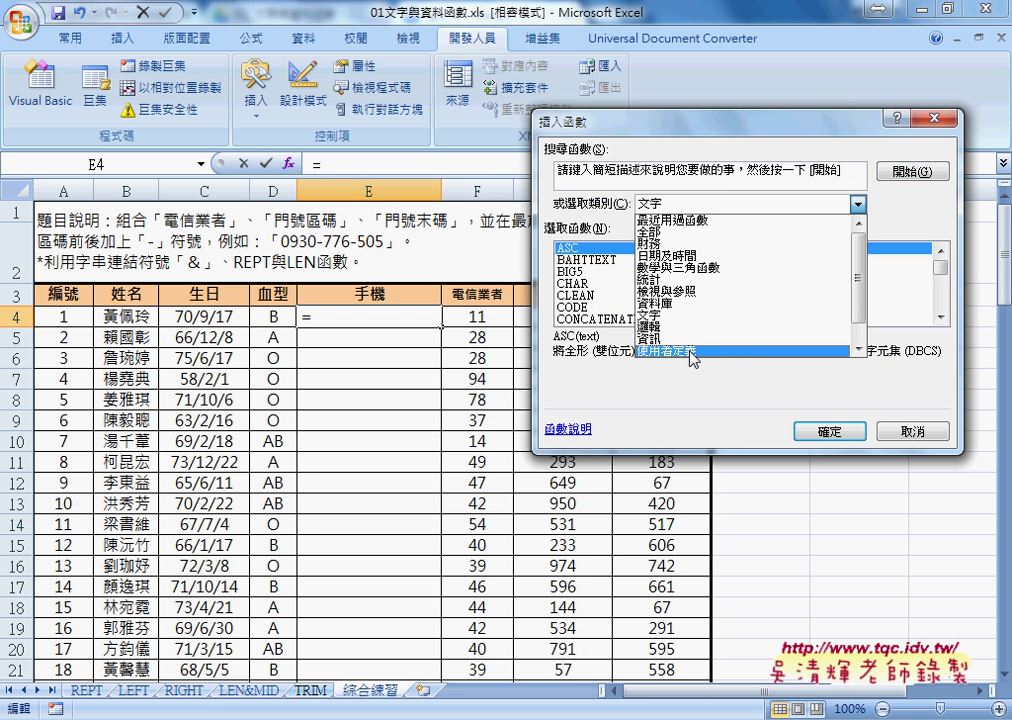
{"action": "left_click", "coordinate": [692, 351]}
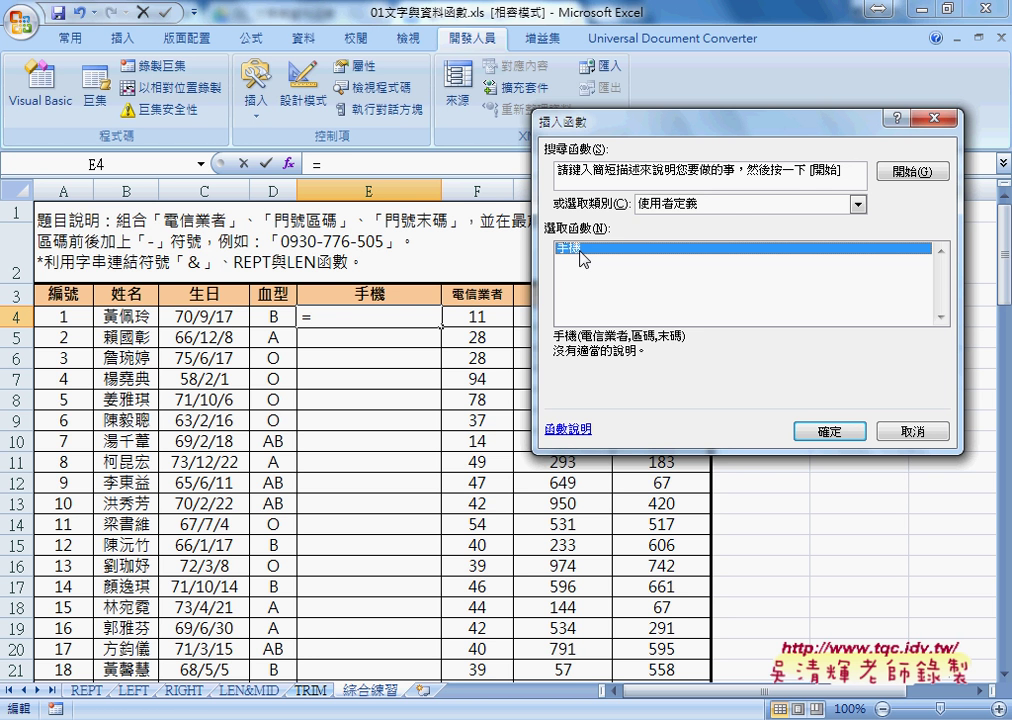
{"action": "left_click", "coordinate": [845, 432]}
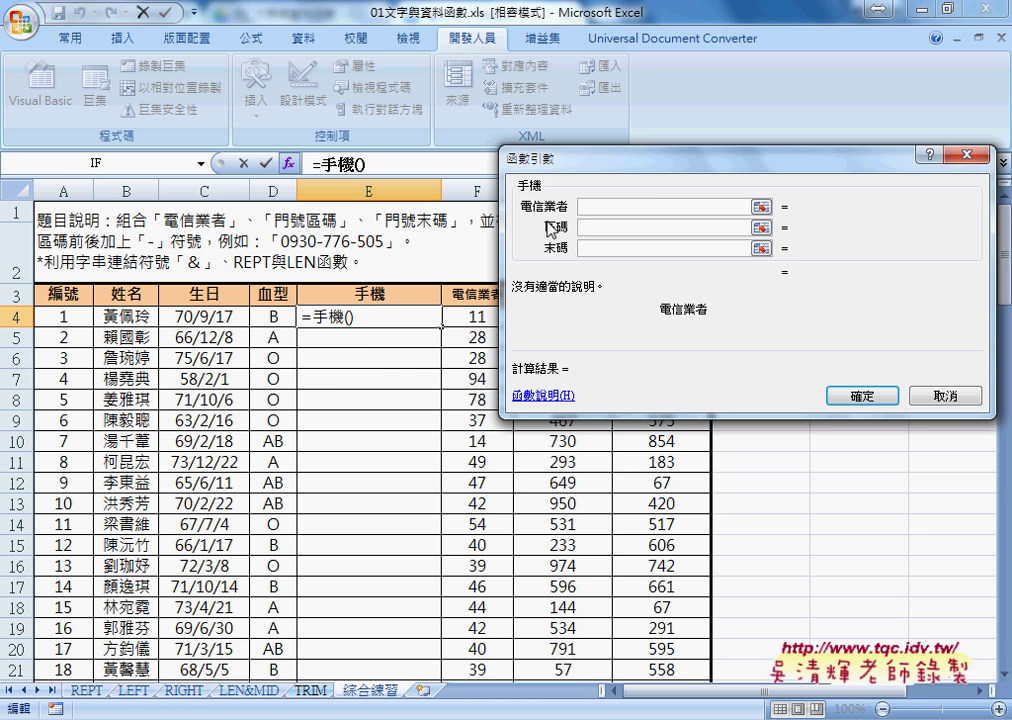
Pass F4, G4 and H4 as 電信業者, 區碼 and 末碼, confirming =手機(F4,G4,H4) in E4
{"action": "left_click_drag", "start_coordinate": [607, 165], "coordinate": [504, 372]}
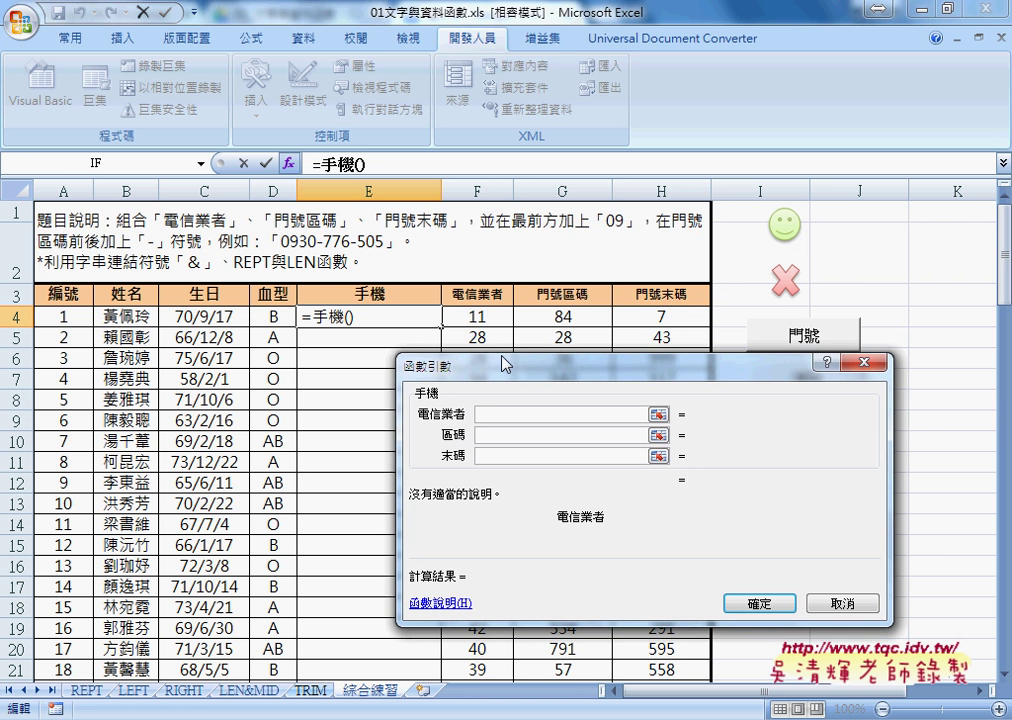
{"action": "left_click", "coordinate": [490, 316]}
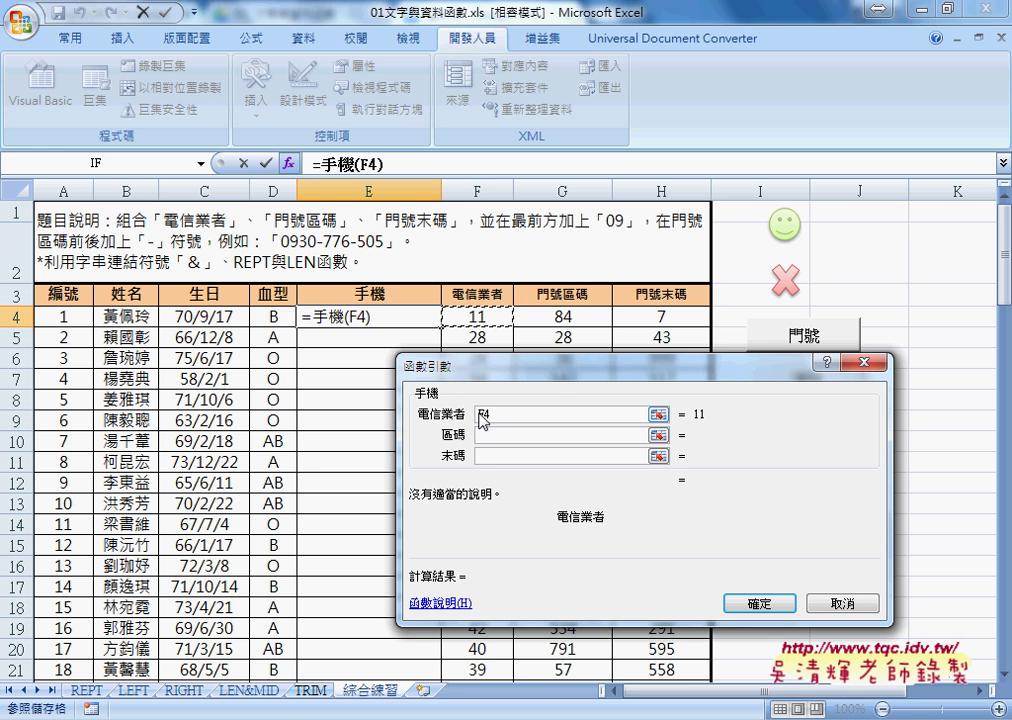
{"action": "left_click", "coordinate": [511, 440]}
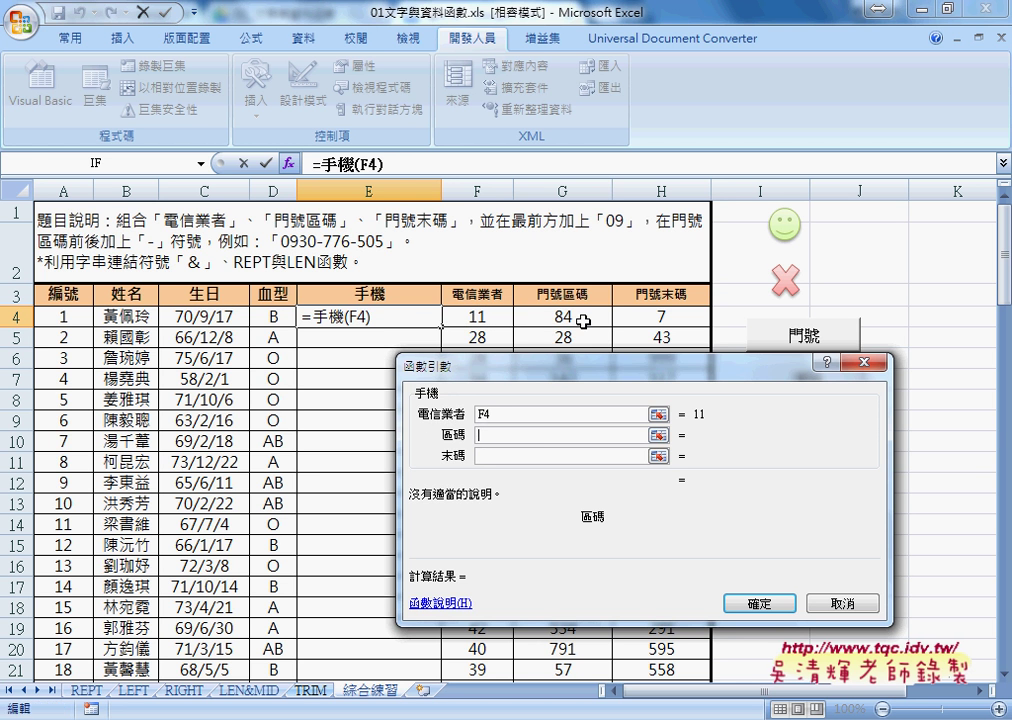
{"action": "left_click", "coordinate": [575, 318]}
{"action": "left_click", "coordinate": [495, 455]}
{"action": "left_click", "coordinate": [690, 316]}
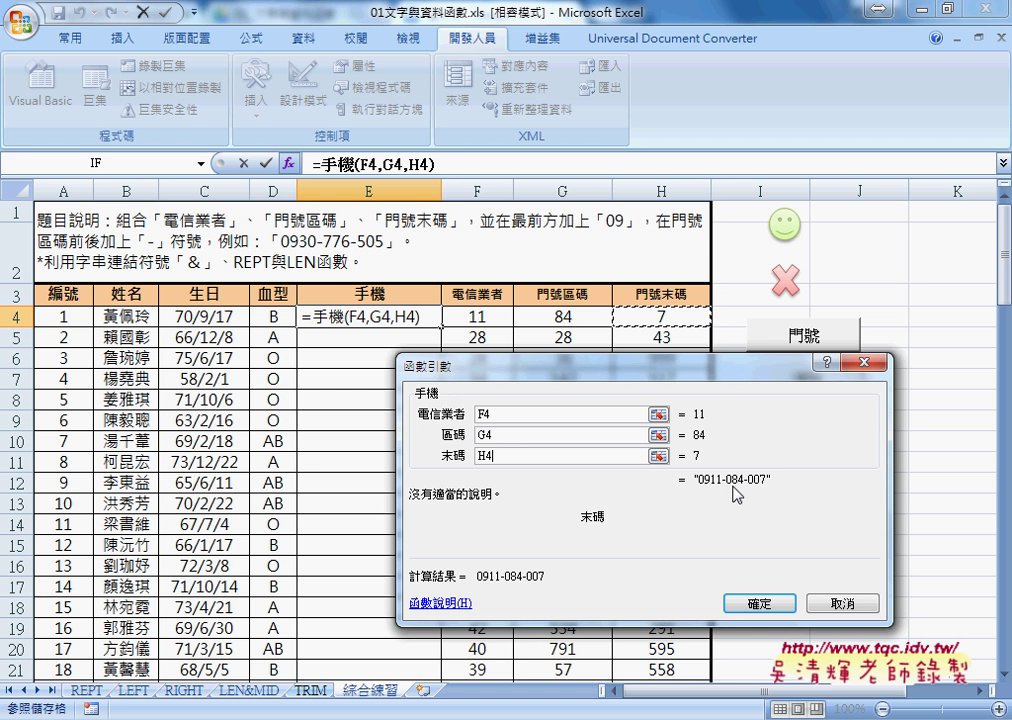
{"action": "mouse_move", "coordinate": [770, 488]}
{"action": "left_mouse_down"}
{"action": "mouse_move", "coordinate": [427, 318]}
{"action": "mouse_move", "coordinate": [400, 340]}
{"action": "left_mouse_up"}
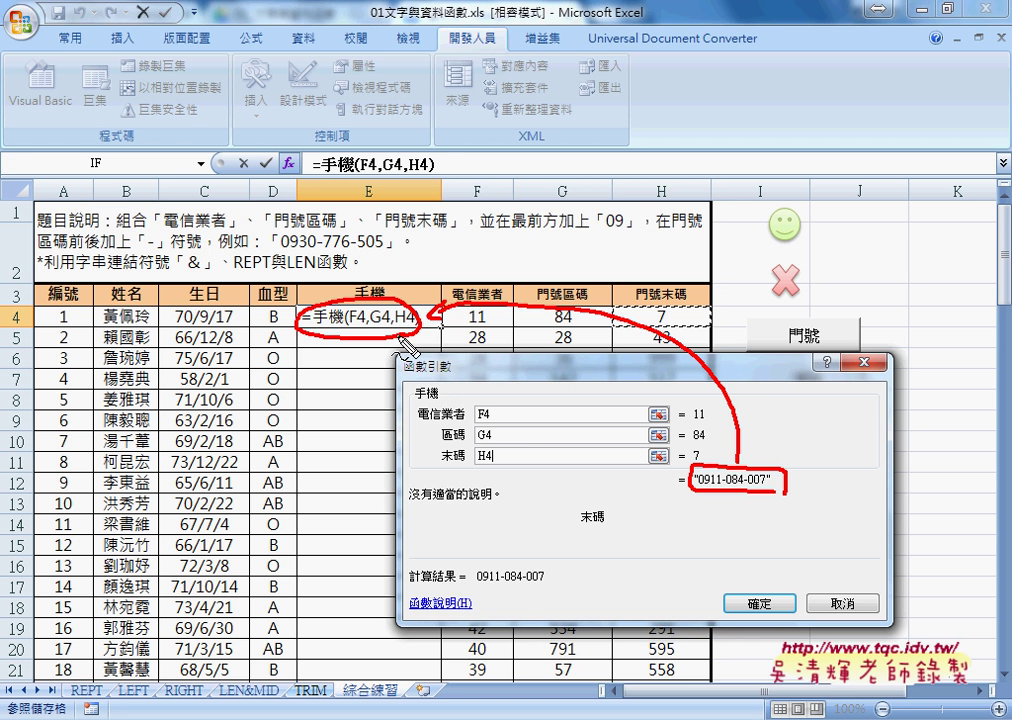
{"action": "key", "text": "Escape"}
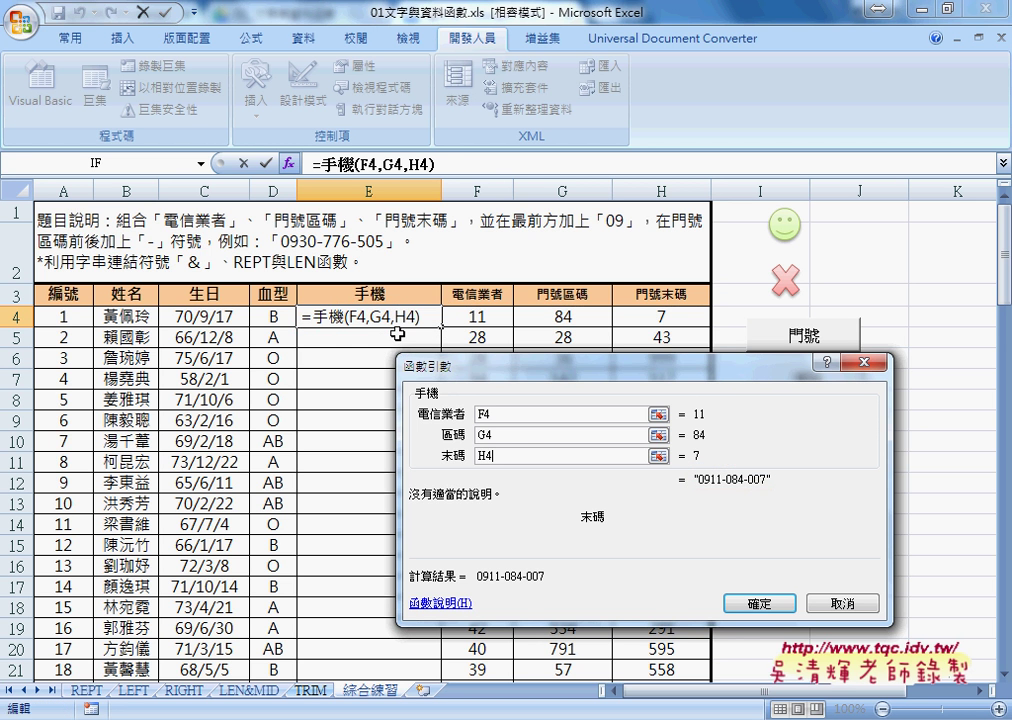
{"action": "left_click", "coordinate": [759, 603]}
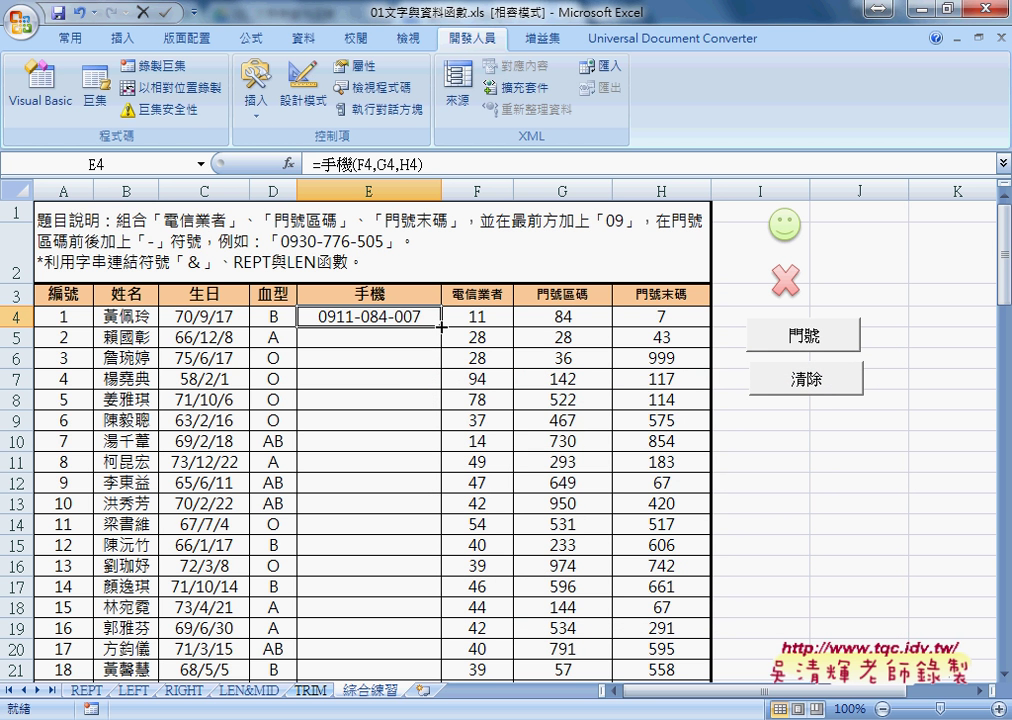
Fill E4's 手機 formula down column E, clear and restore the results, then select F4:H4
{"action": "double_click", "coordinate": [441, 326]}
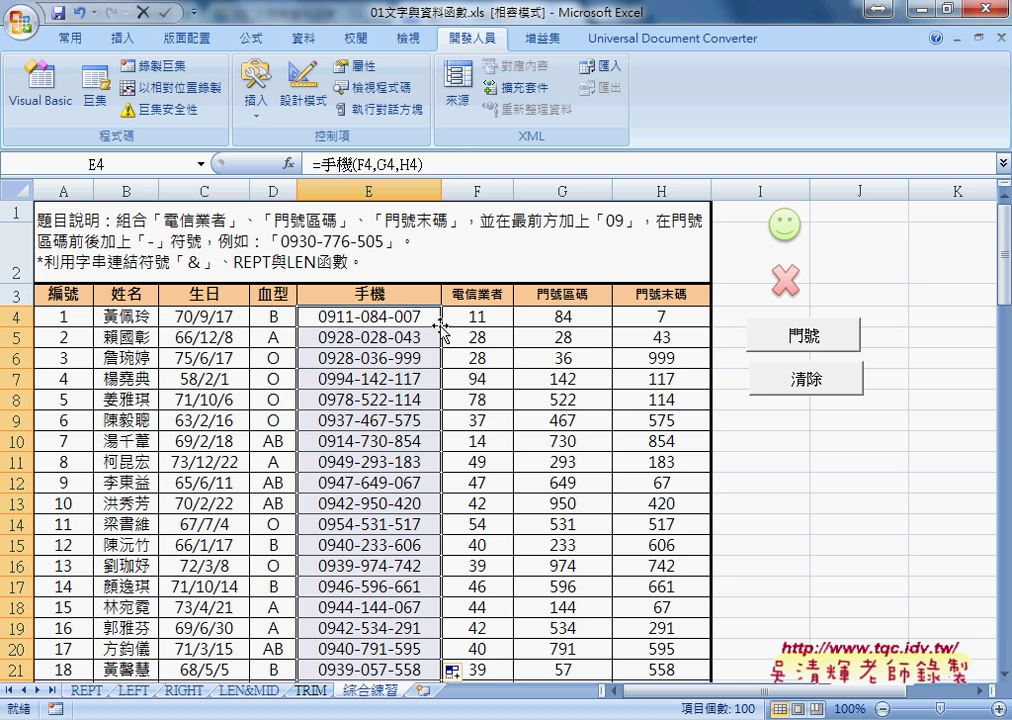
{"action": "key", "text": "Delete"}
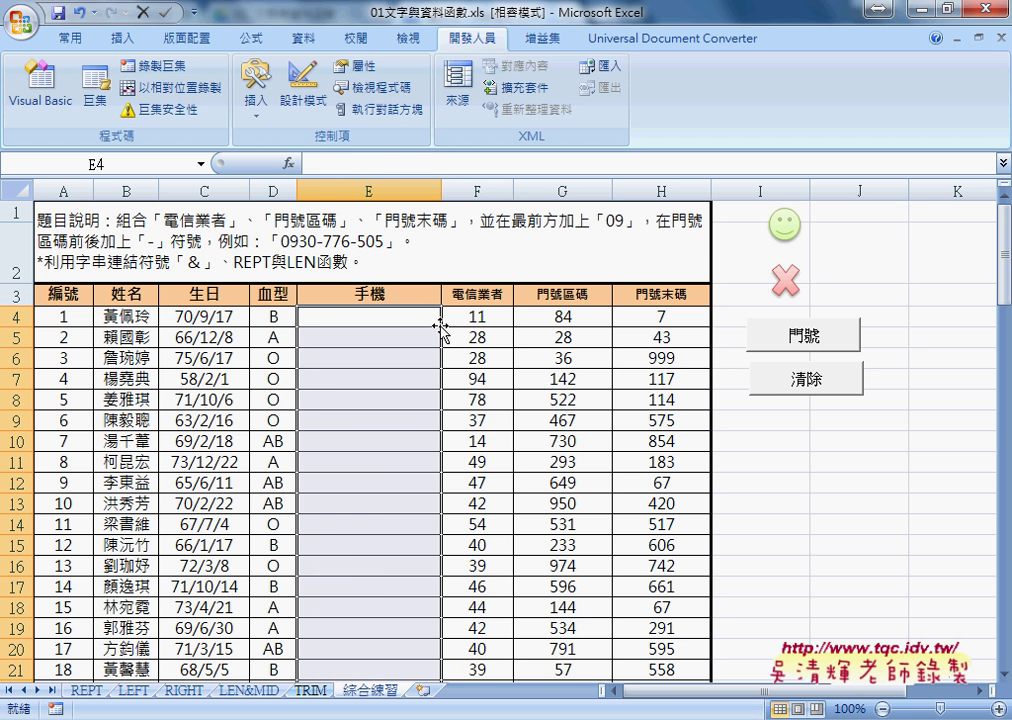
{"action": "key", "text": "ctrl+z"}
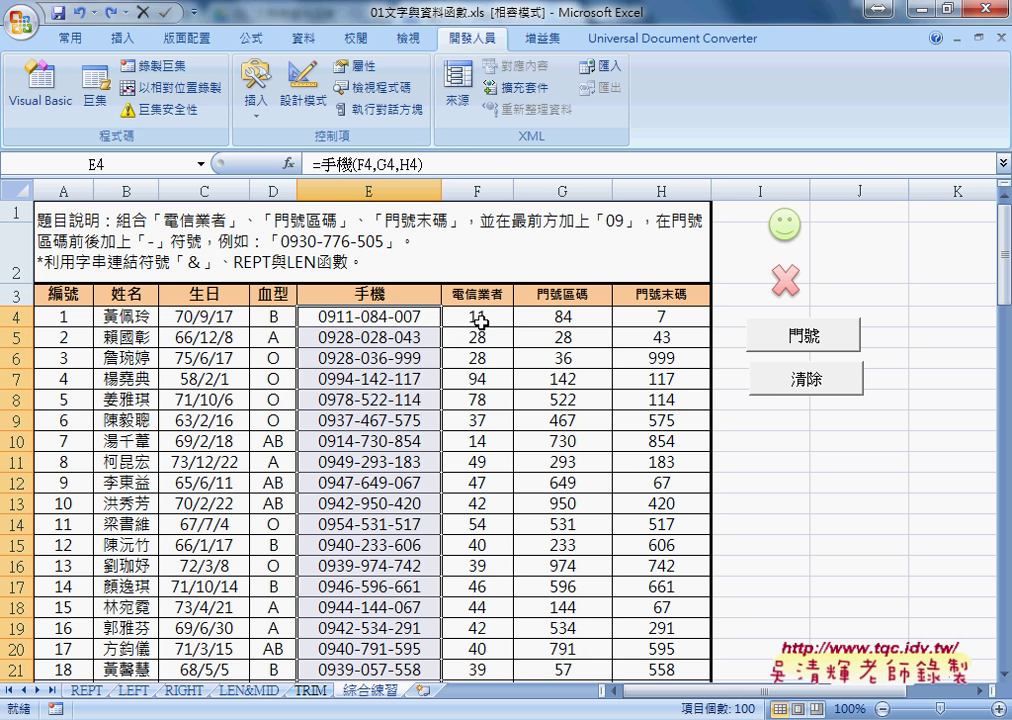
{"action": "left_click", "coordinate": [415, 316]}
{"action": "left_click_drag", "start_coordinate": [488, 319], "coordinate": [664, 323]}
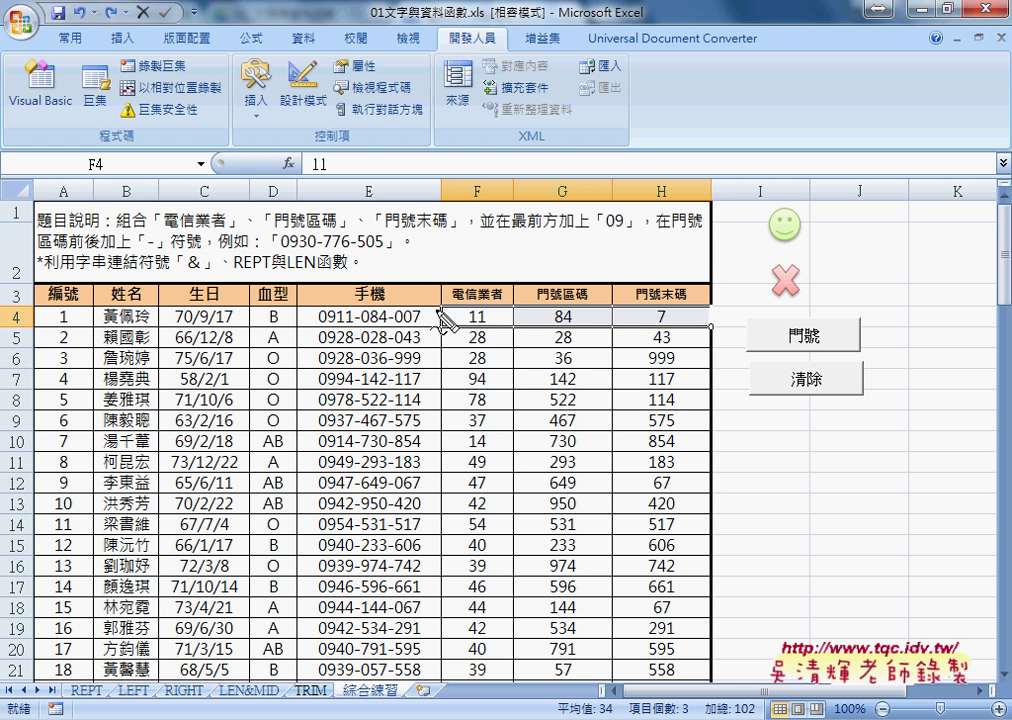
Draw on-screen annotations over the worksheet's phone-number rows and source columns, then clear them
{"action": "mouse_move", "coordinate": [437, 325]}
{"action": "left_mouse_down"}
{"action": "mouse_move", "coordinate": [700, 311]}
{"action": "mouse_move", "coordinate": [435, 330]}
{"action": "left_mouse_up"}
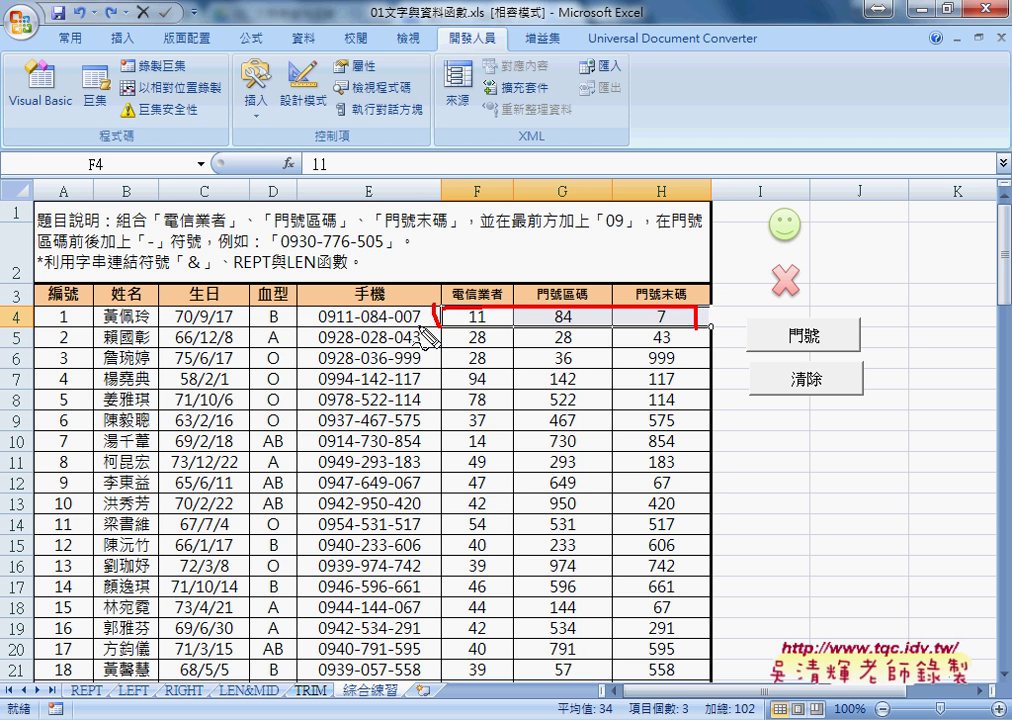
{"action": "left_click_drag", "start_coordinate": [522, 343], "coordinate": [680, 338]}
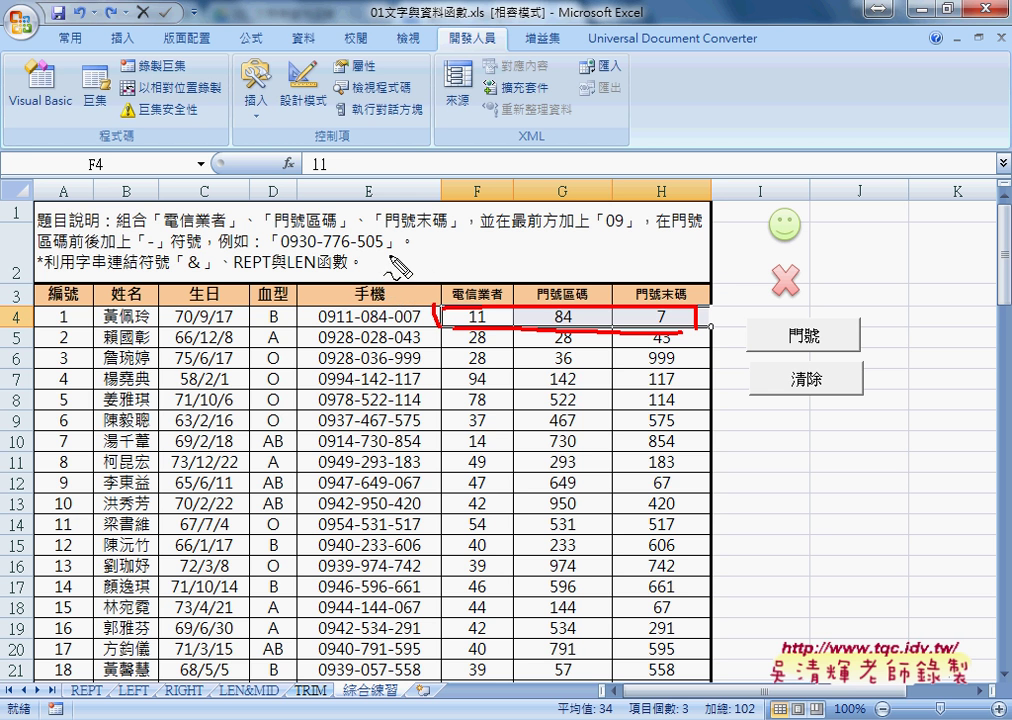
{"action": "left_click_drag", "start_coordinate": [395, 260], "coordinate": [397, 274]}
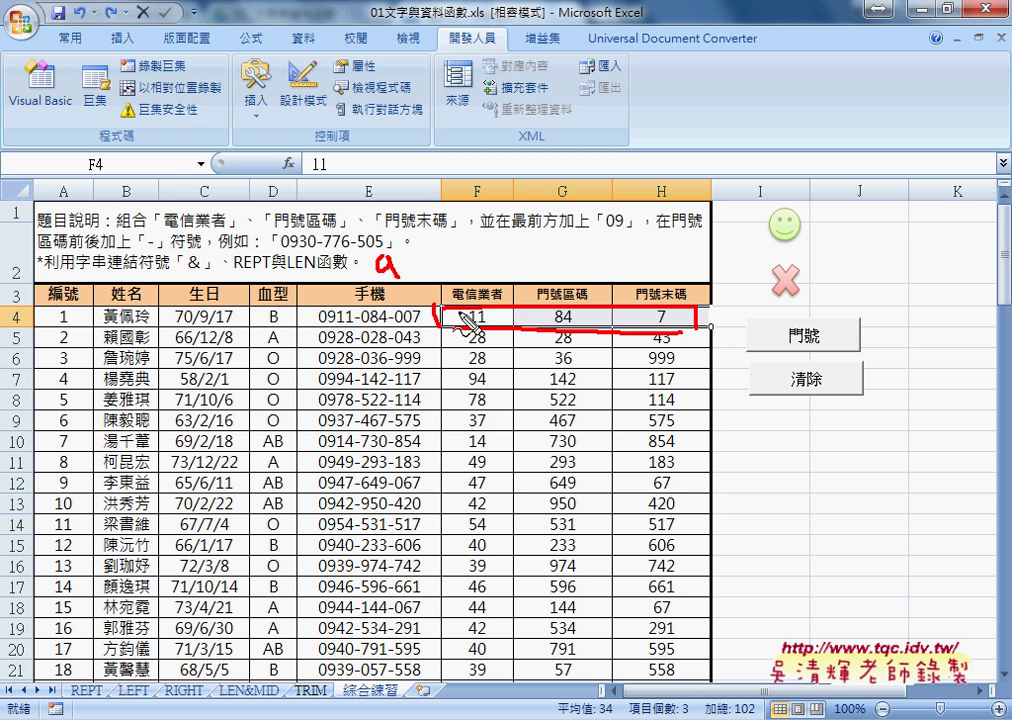
{"action": "left_click_drag", "start_coordinate": [540, 293], "coordinate": [416, 272]}
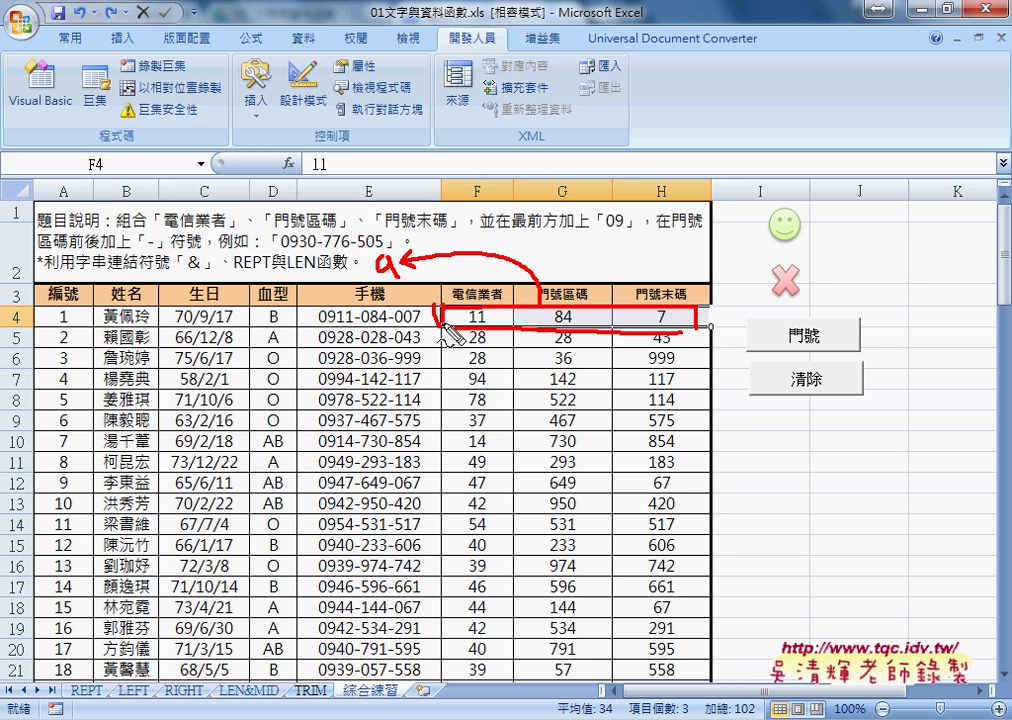
{"action": "left_click_drag", "start_coordinate": [446, 314], "coordinate": [444, 322]}
{"action": "mouse_move", "coordinate": [418, 372]}
{"action": "left_mouse_down"}
{"action": "mouse_move", "coordinate": [400, 384]}
{"action": "mouse_move", "coordinate": [430, 400]}
{"action": "left_mouse_up"}
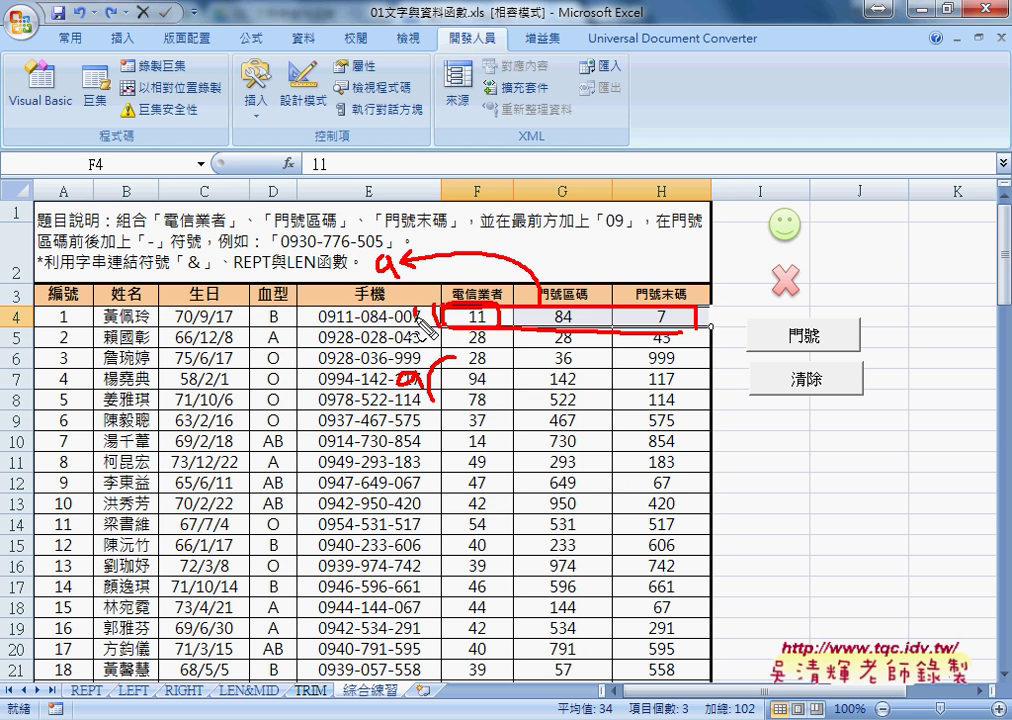
{"action": "left_click_drag", "start_coordinate": [476, 278], "coordinate": [476, 297]}
{"action": "left_click_drag", "start_coordinate": [463, 309], "coordinate": [490, 306]}
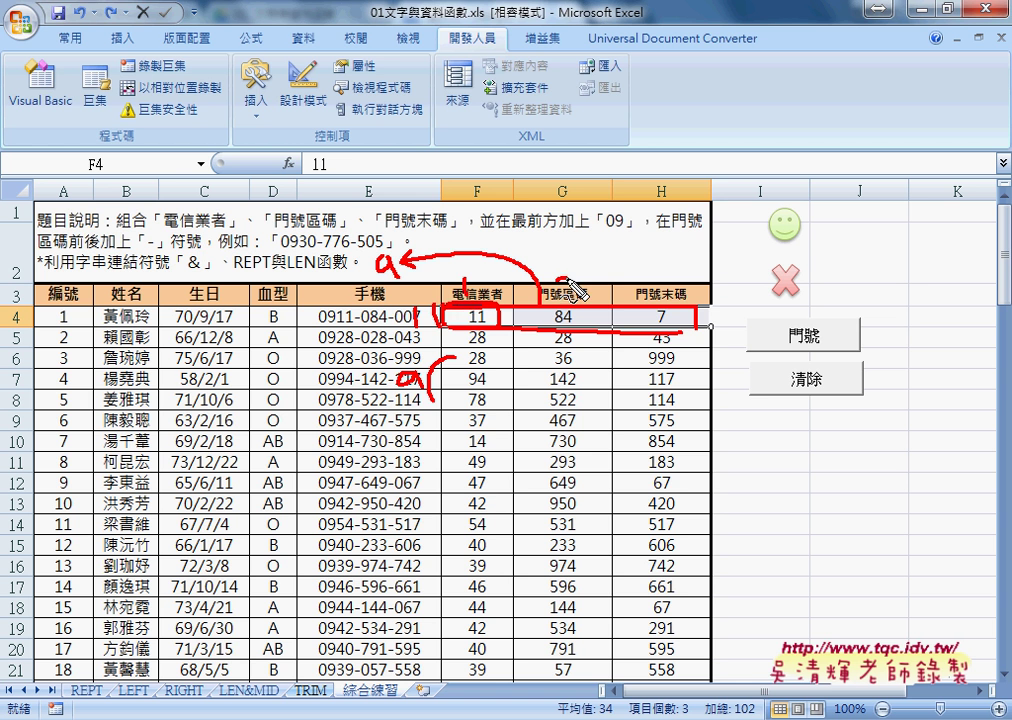
{"action": "left_click_drag", "start_coordinate": [557, 282], "coordinate": [578, 295]}
{"action": "left_click_drag", "start_coordinate": [648, 268], "coordinate": [665, 297]}
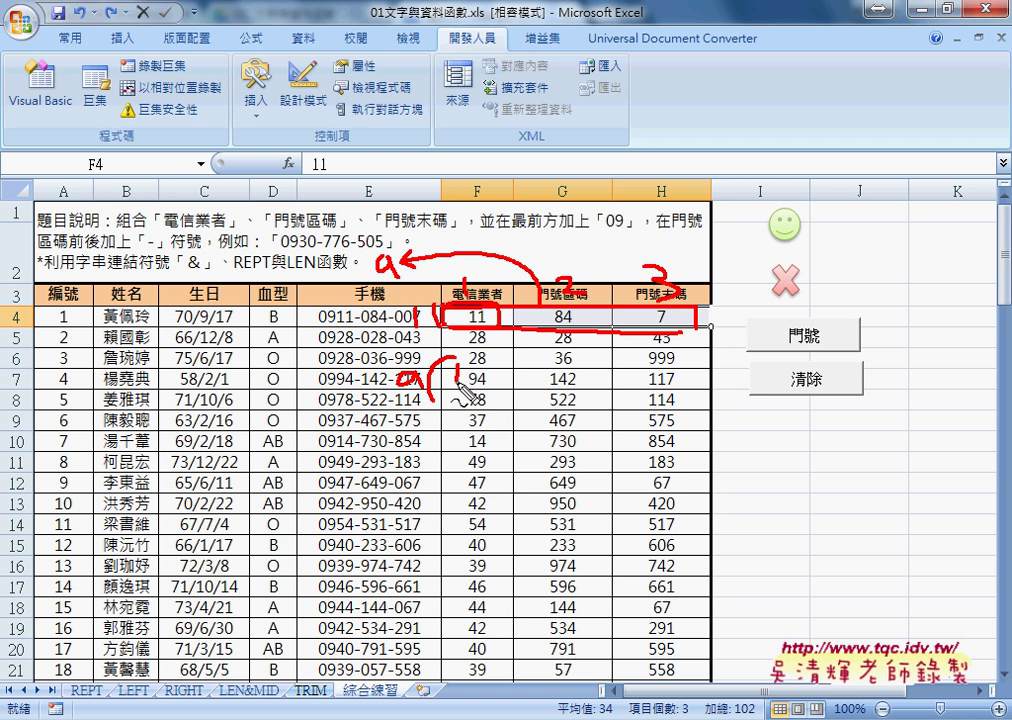
{"action": "mouse_move", "coordinate": [457, 370]}
{"action": "left_mouse_down"}
{"action": "mouse_move", "coordinate": [462, 396]}
{"action": "mouse_move", "coordinate": [503, 394]}
{"action": "left_mouse_up"}
{"action": "mouse_move", "coordinate": [570, 372]}
{"action": "left_mouse_down"}
{"action": "mouse_move", "coordinate": [572, 392]}
{"action": "mouse_move", "coordinate": [590, 400]}
{"action": "mouse_move", "coordinate": [646, 382]}
{"action": "mouse_move", "coordinate": [660, 396]}
{"action": "left_mouse_up"}
{"action": "left_click_drag", "start_coordinate": [716, 370], "coordinate": [746, 400]}
{"action": "mouse_move", "coordinate": [766, 360]}
{"action": "left_mouse_down"}
{"action": "mouse_move", "coordinate": [769, 394]}
{"action": "mouse_move", "coordinate": [782, 400]}
{"action": "mouse_move", "coordinate": [798, 386]}
{"action": "mouse_move", "coordinate": [818, 395]}
{"action": "left_mouse_up"}
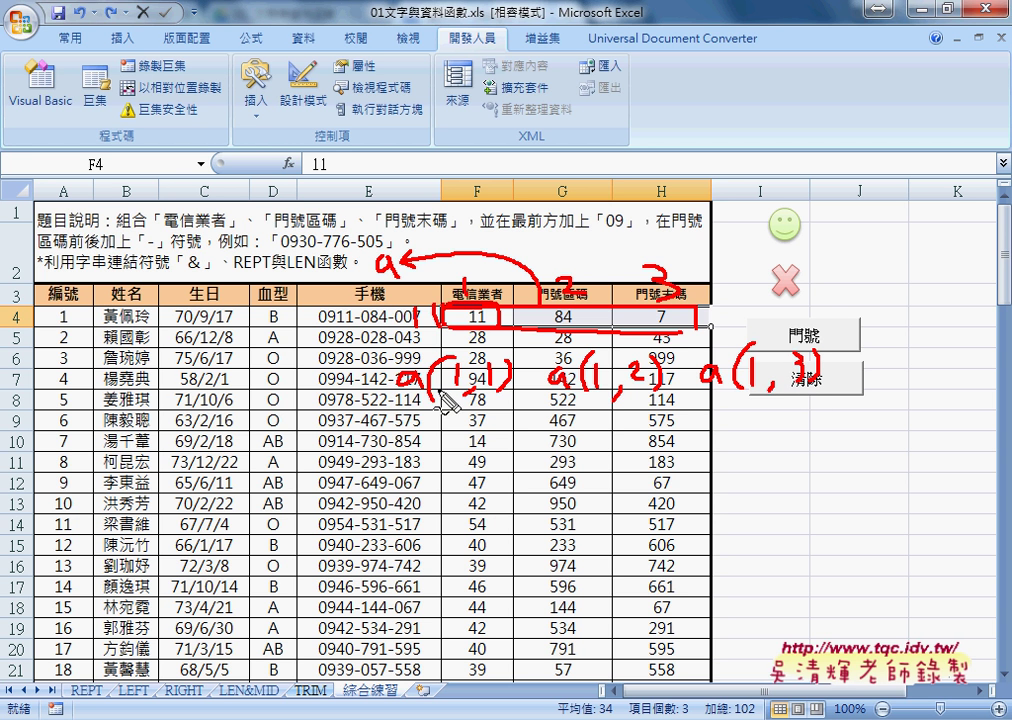
{"action": "left_click_drag", "start_coordinate": [568, 398], "coordinate": [615, 398]}
{"action": "left_click_drag", "start_coordinate": [700, 397], "coordinate": [735, 397]}
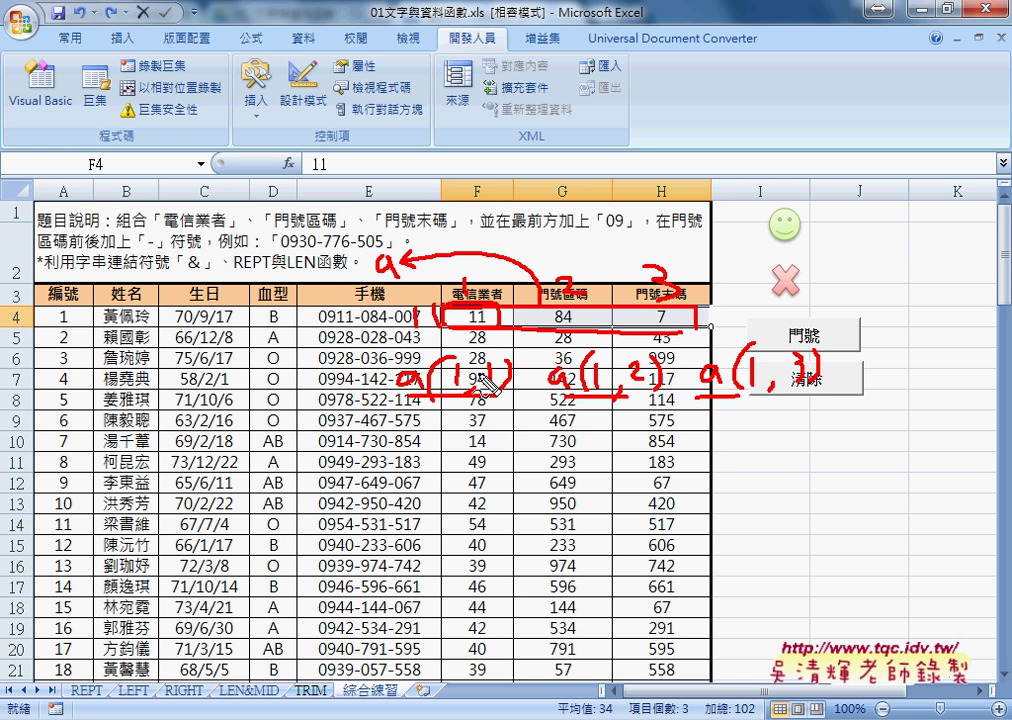
{"action": "key", "text": "Escape"}
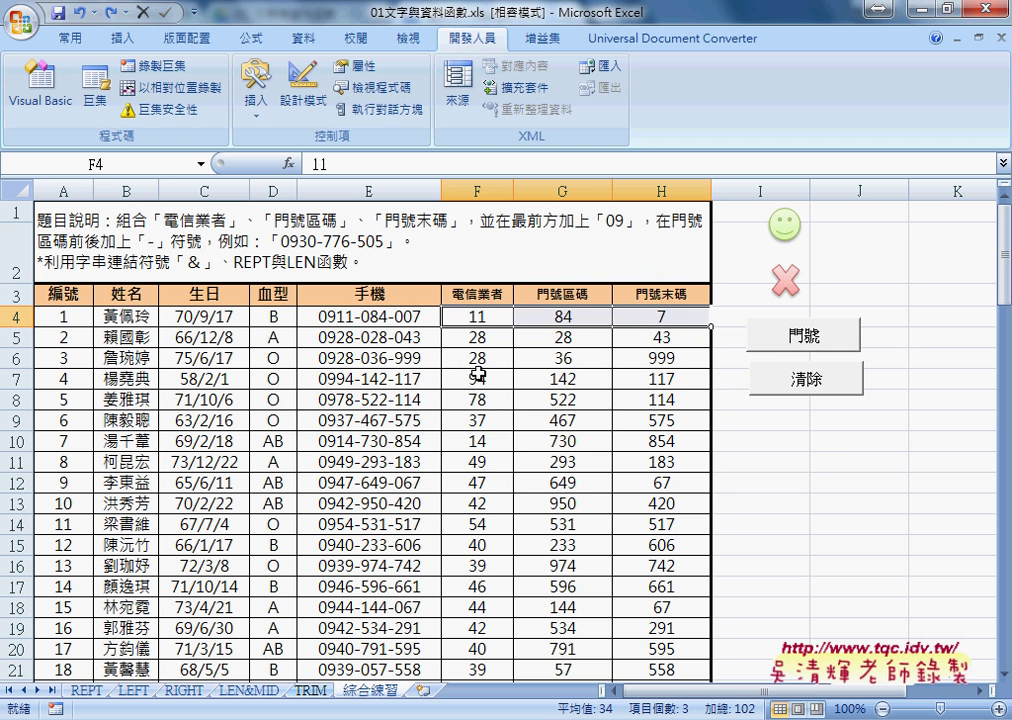
Duplicate the 手機 function below End Function and rename the copy 手機範圍
{"action": "left_click", "coordinate": [720, 590]}
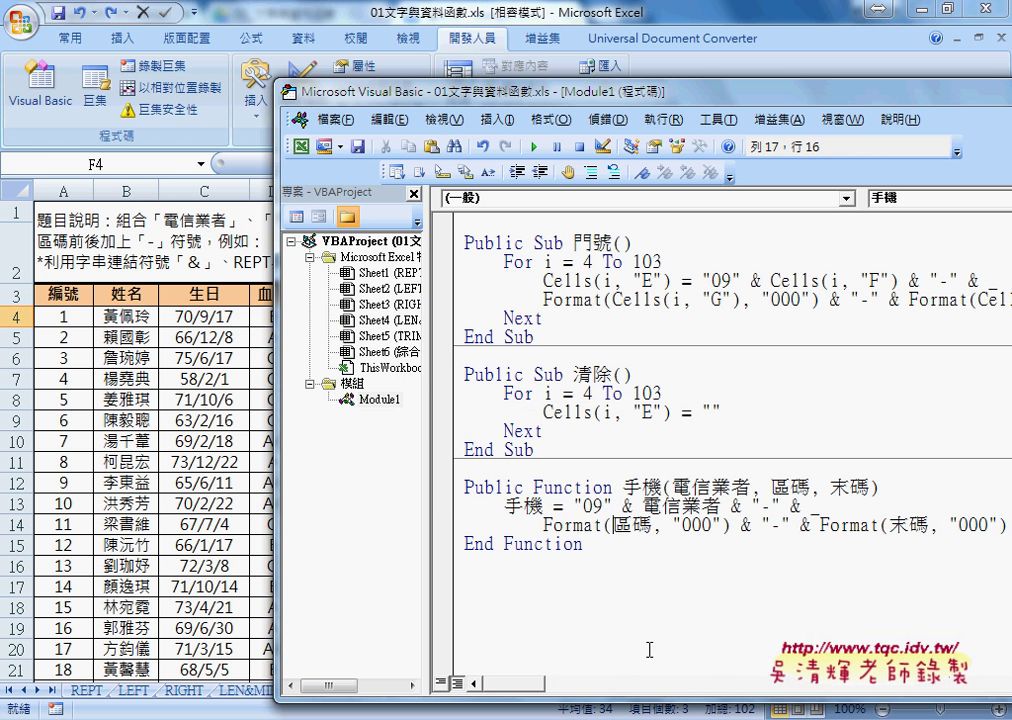
{"action": "left_click_drag", "start_coordinate": [583, 544], "coordinate": [447, 505]}
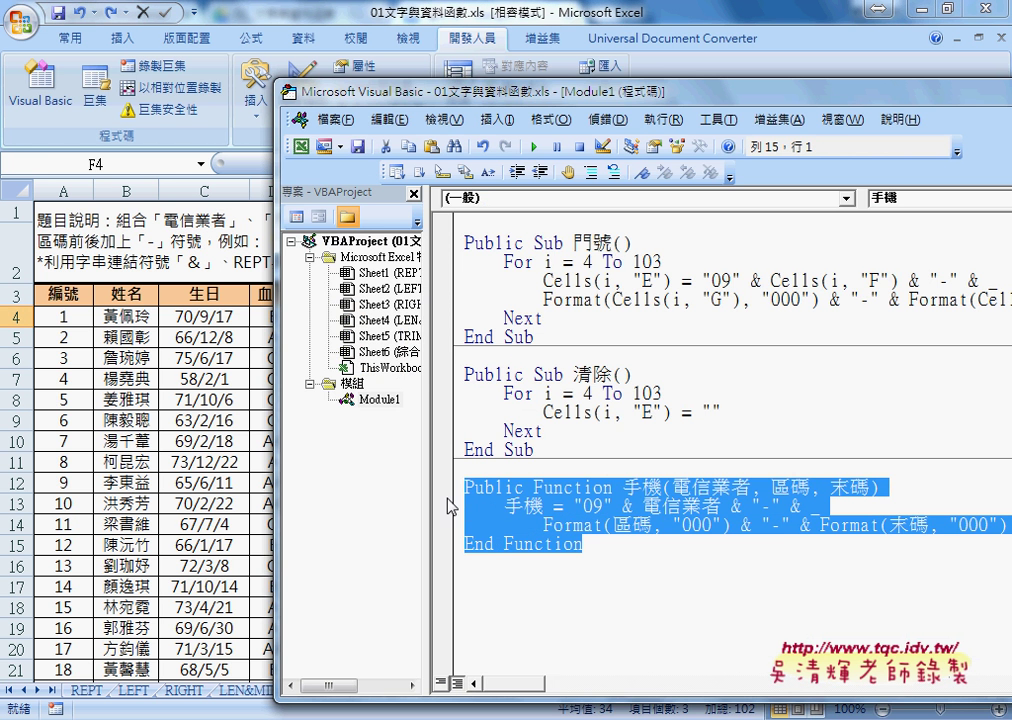
{"action": "key", "text": "ctrl+c"}
{"action": "left_click", "coordinate": [465, 563]}
{"action": "key", "text": "ctrl+v"}
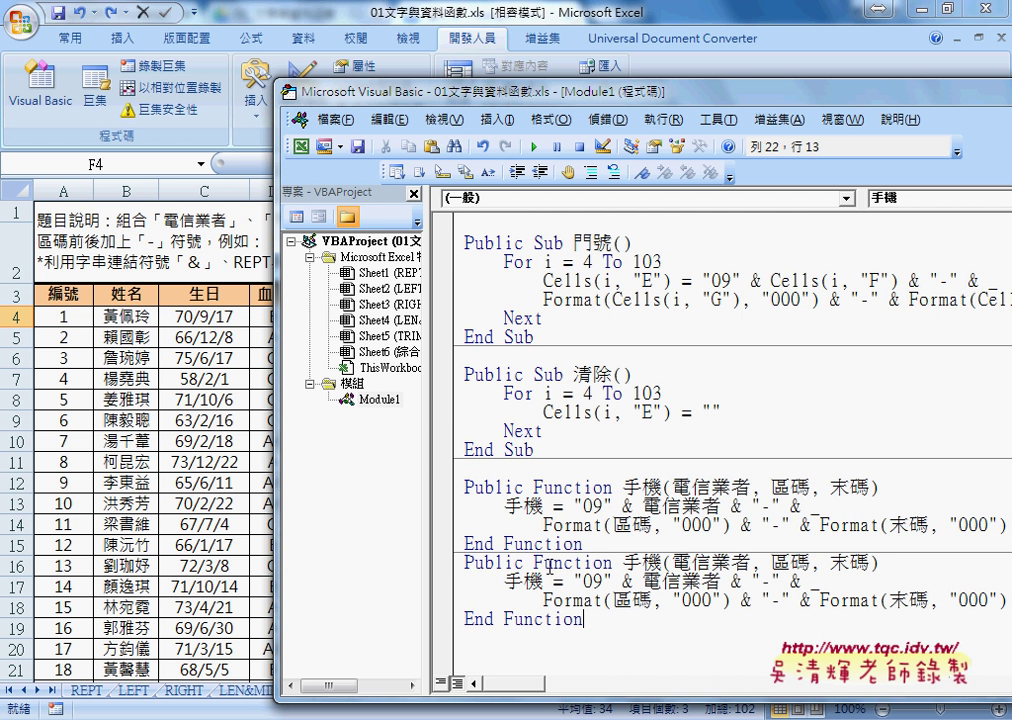
{"action": "left_click_drag", "start_coordinate": [430, 474], "coordinate": [350, 485]}
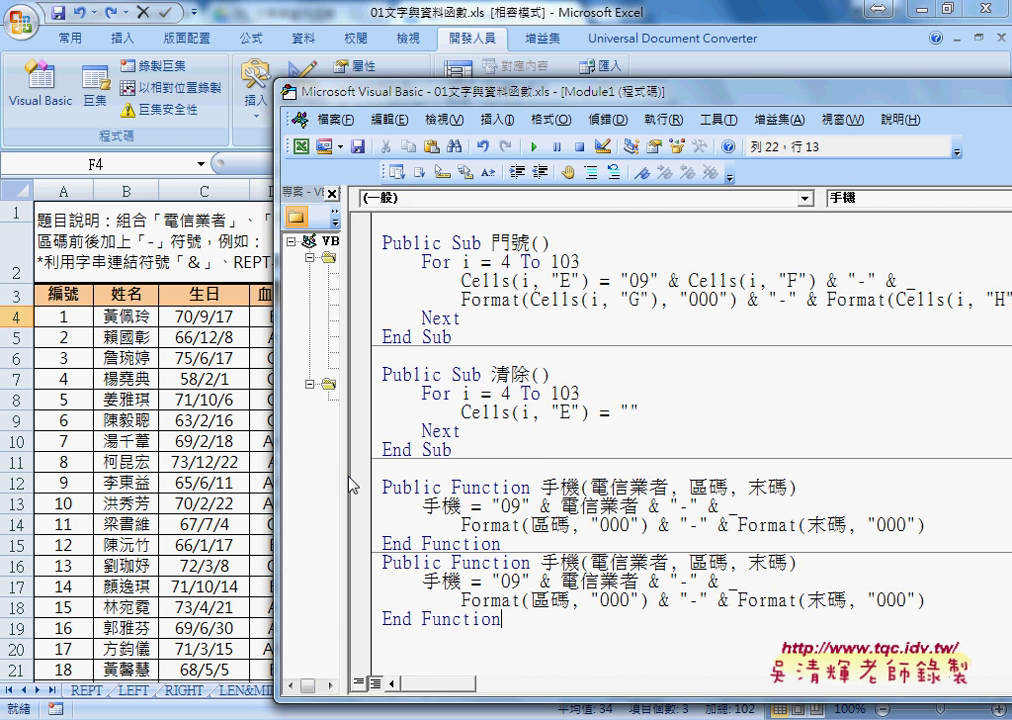
{"action": "left_click", "coordinate": [577, 563]}
{"action": "type", "text": "范"}
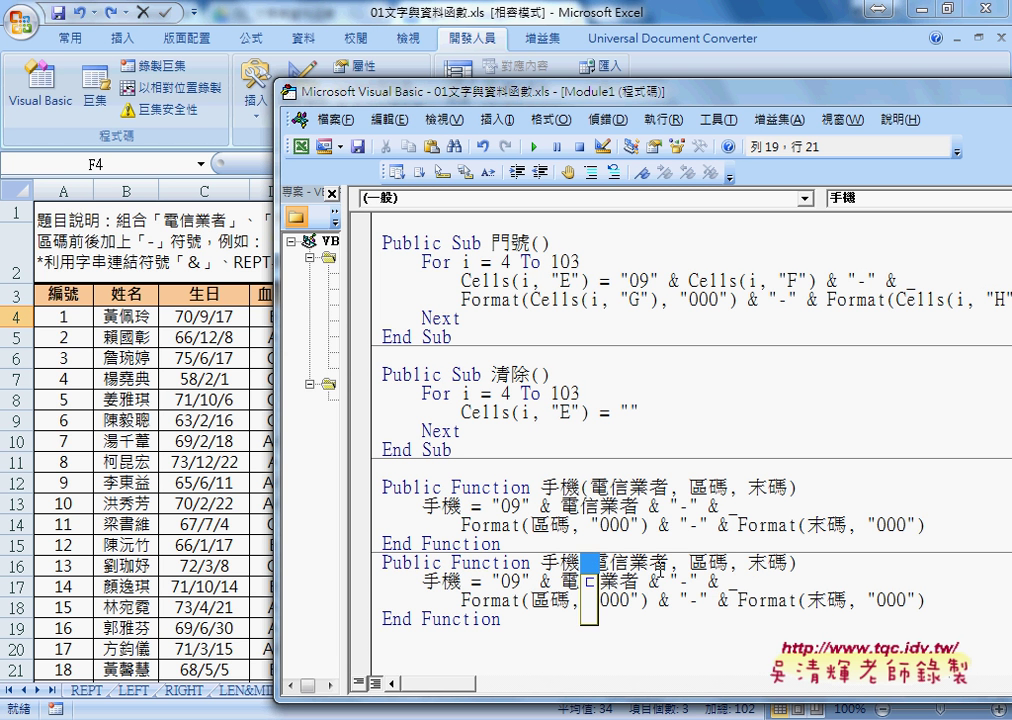
{"action": "type", "text": "v"}
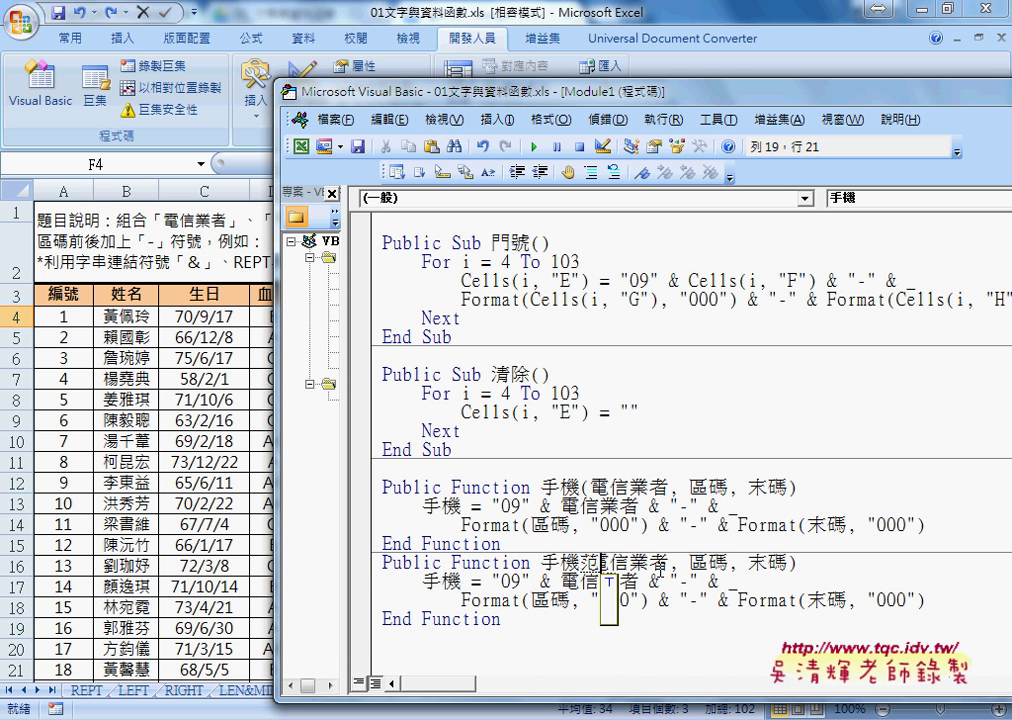
{"action": "type", "text": "jo"}
{"action": "type", "text": "6"}
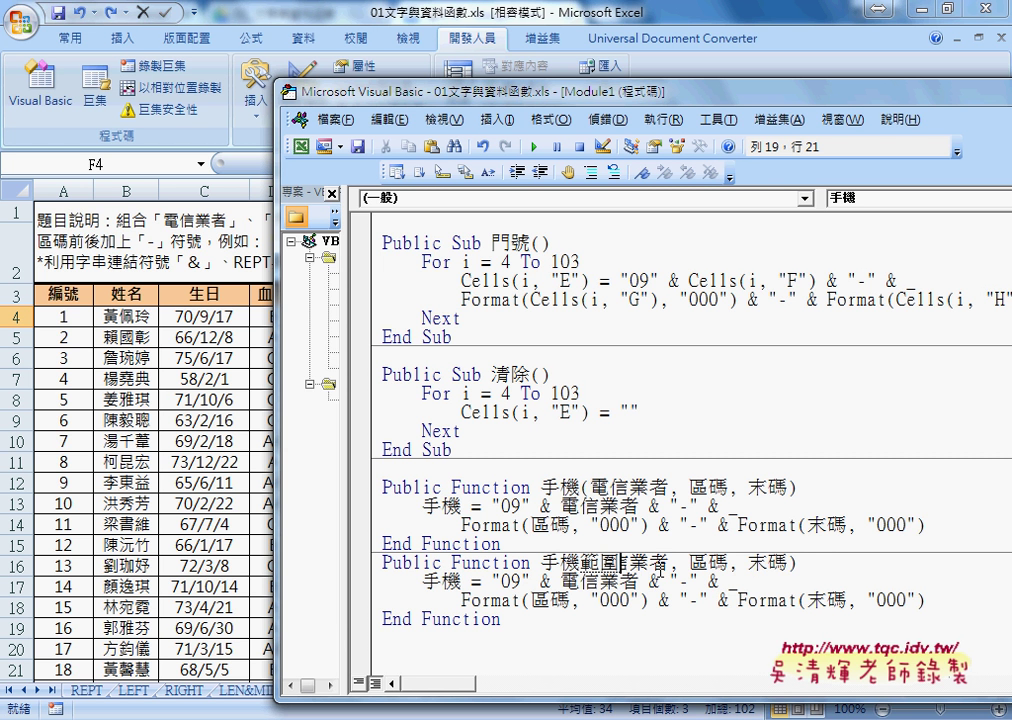
{"action": "key", "text": "Return"}
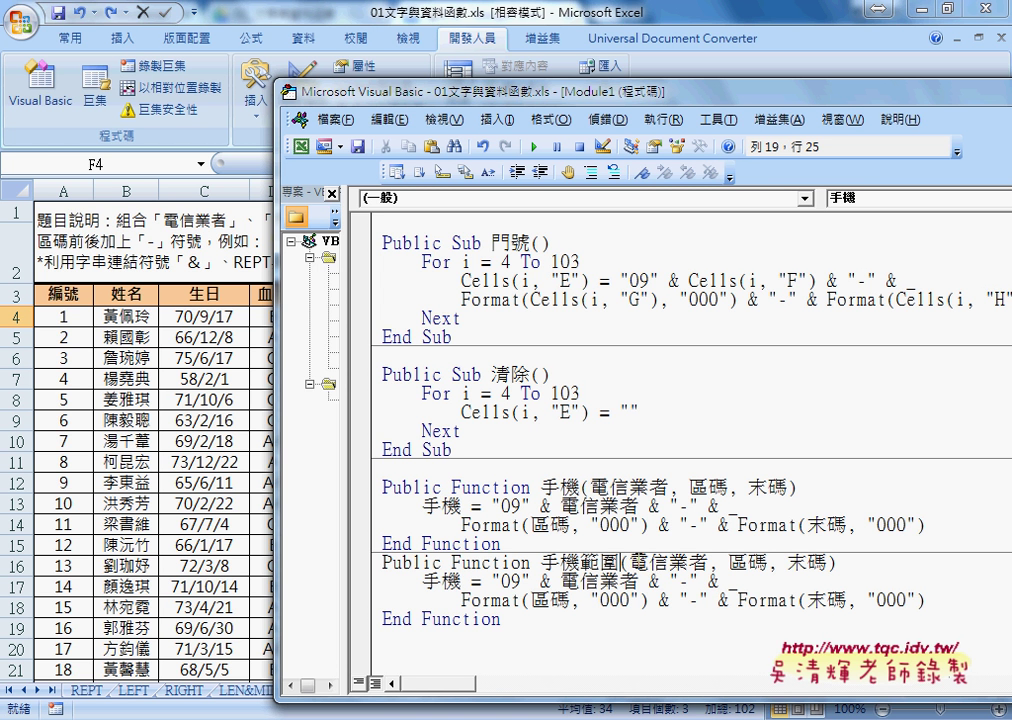
Replace the copy's three parameters with the single parameter 電信業者範圍
{"action": "left_click_drag", "start_coordinate": [629, 563], "coordinate": [826, 563]}
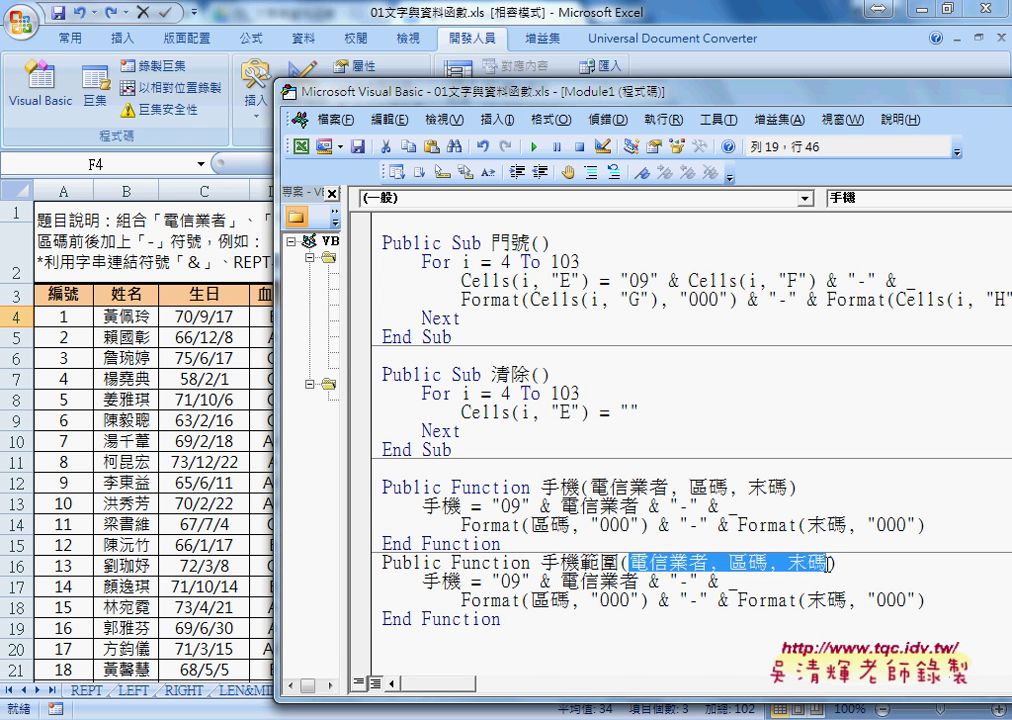
{"action": "left_click_drag", "start_coordinate": [580, 563], "coordinate": [618, 563]}
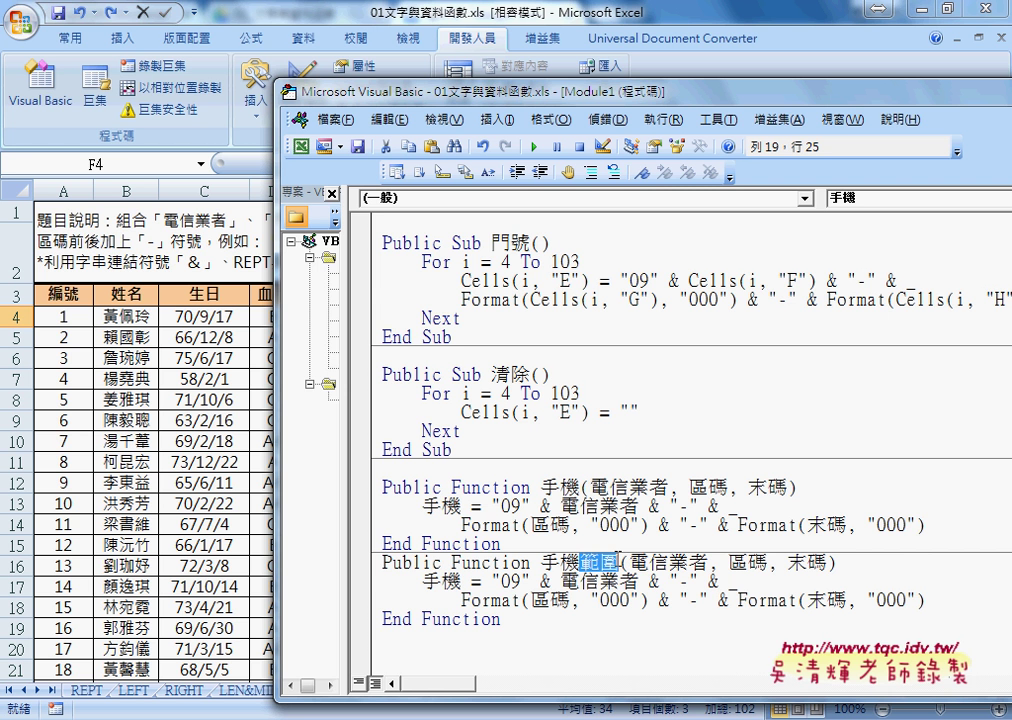
{"action": "left_click_drag", "start_coordinate": [629, 563], "coordinate": [826, 563]}
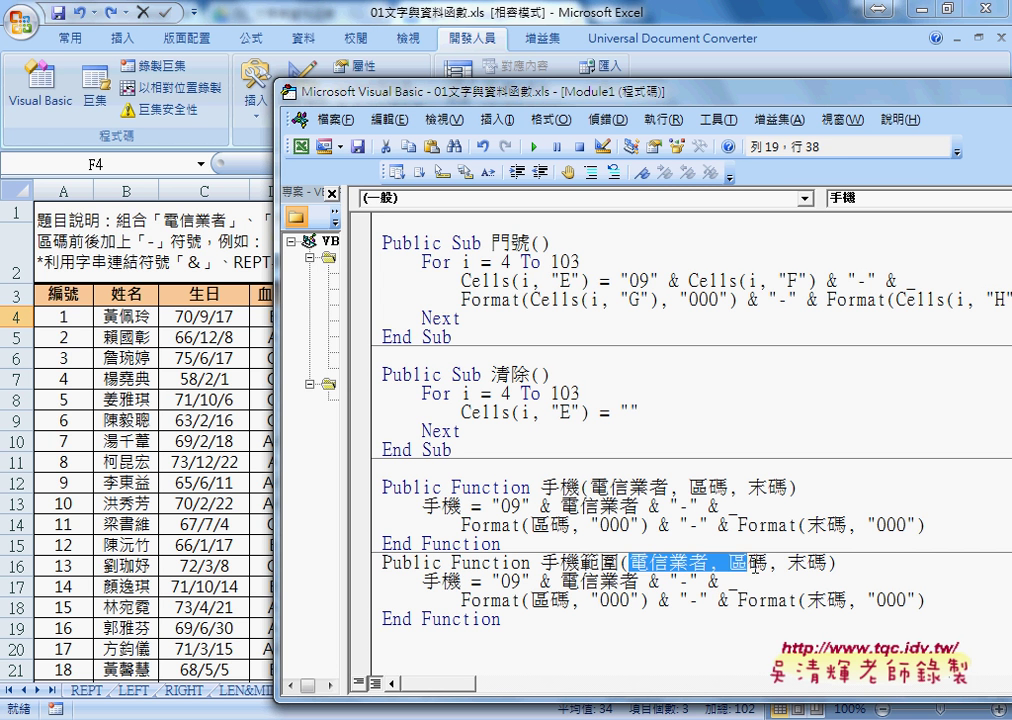
{"action": "key", "text": "ctrl+v"}
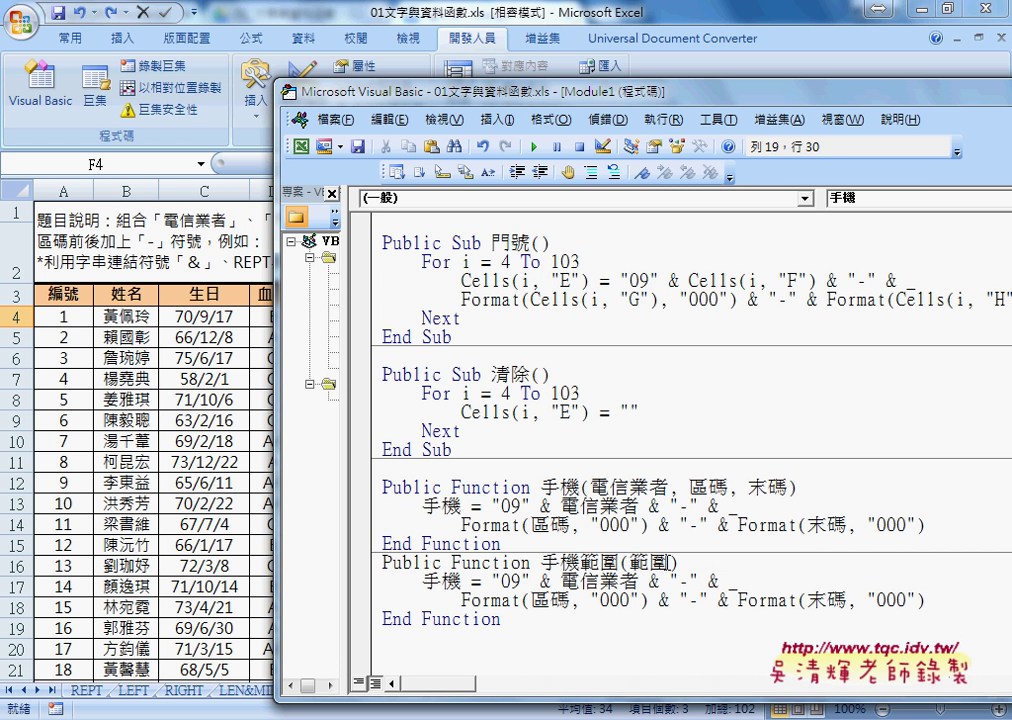
{"action": "key", "text": "ctrl+z"}
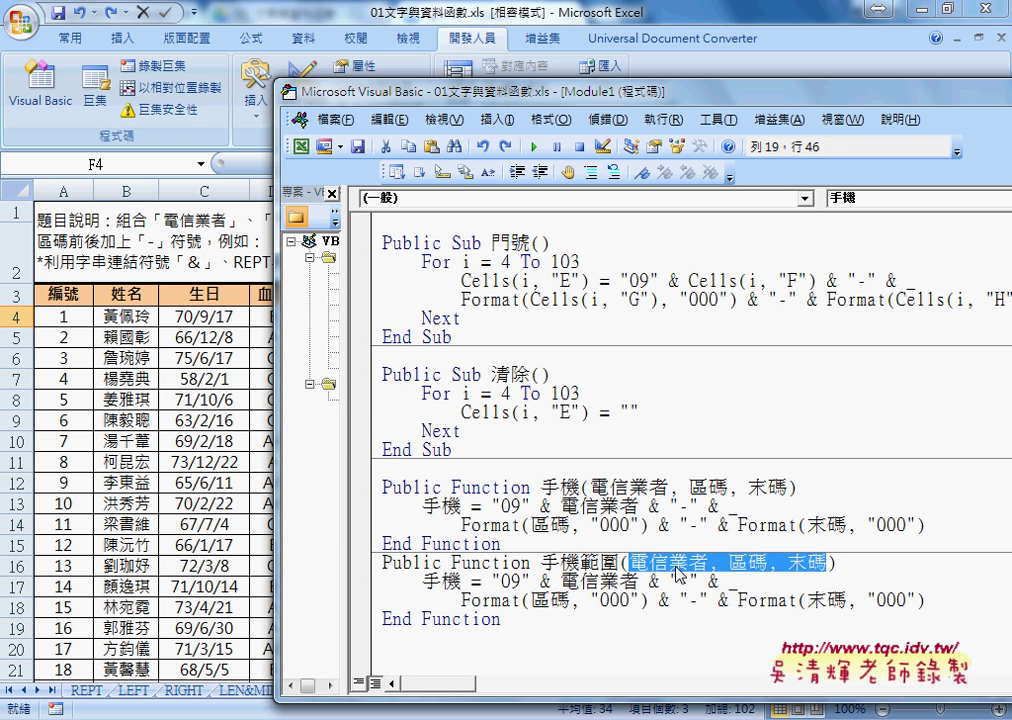
{"action": "left_click", "coordinate": [779, 548]}
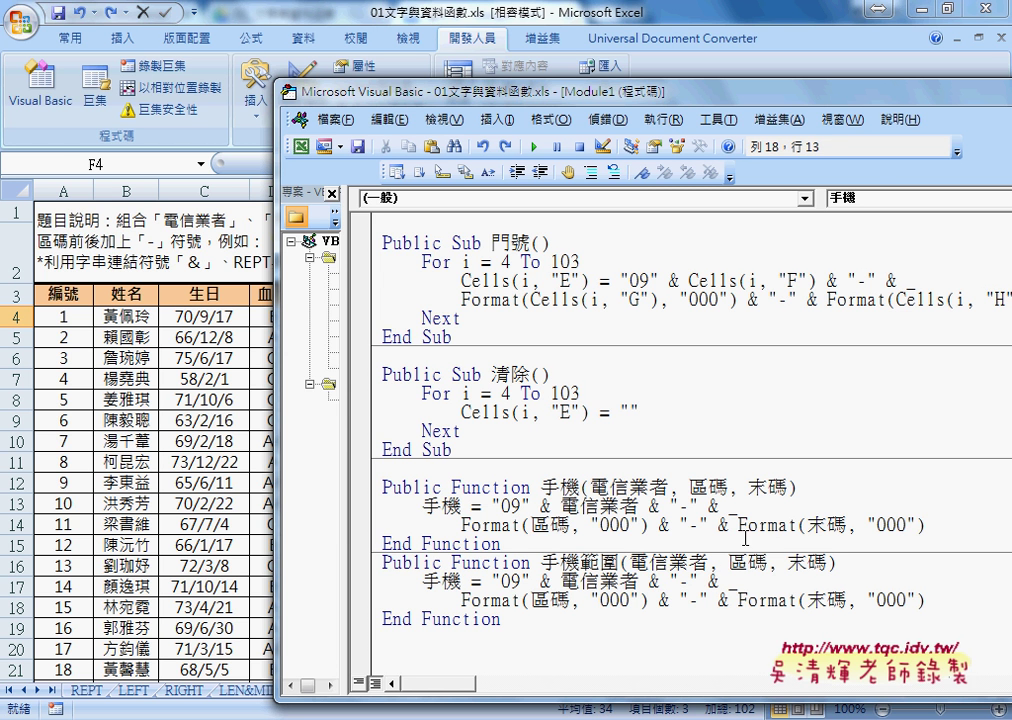
{"action": "left_click_drag", "start_coordinate": [707, 563], "coordinate": [828, 563]}
{"action": "key", "text": "ctrl+v"}
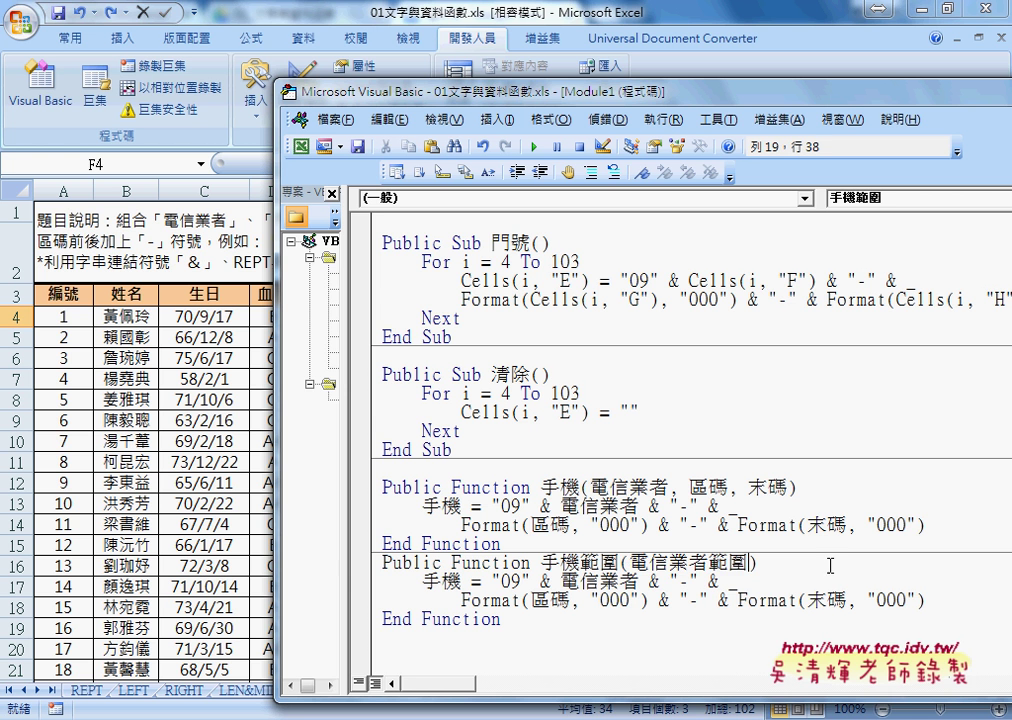
{"action": "left_click_drag", "start_coordinate": [684, 563], "coordinate": [752, 563]}
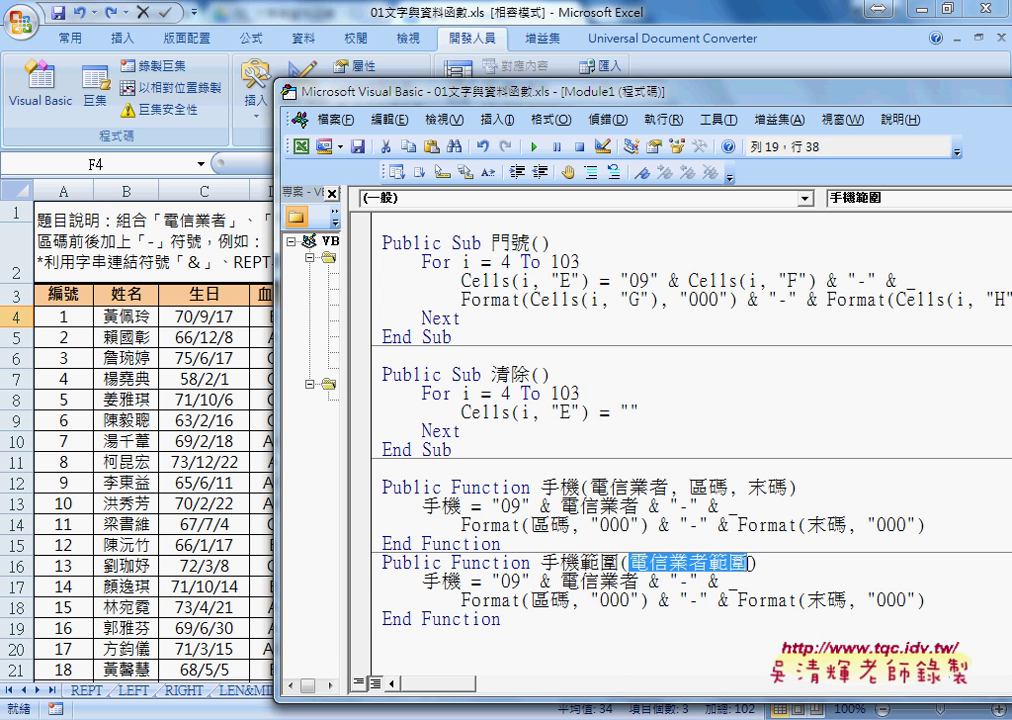
{"action": "left_click", "coordinate": [810, 569]}
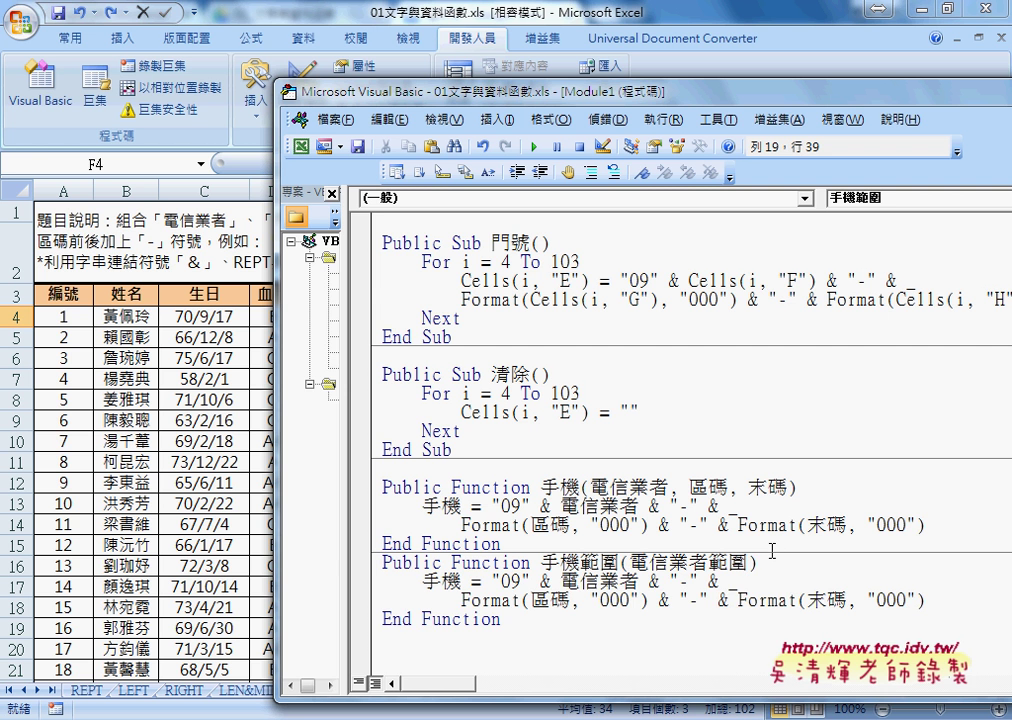
Add an indented first body line a=電信業者範圍 under the 手機範圍 header
{"action": "key", "text": "Return"}
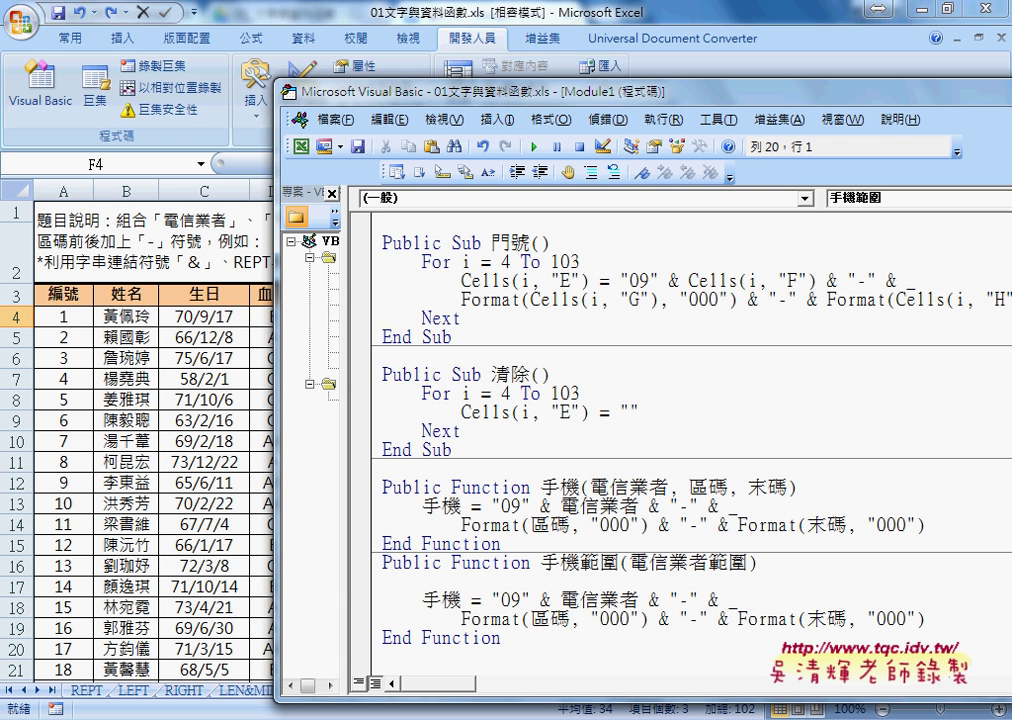
{"action": "key", "text": "Tab"}
{"action": "type", "text": "y"}
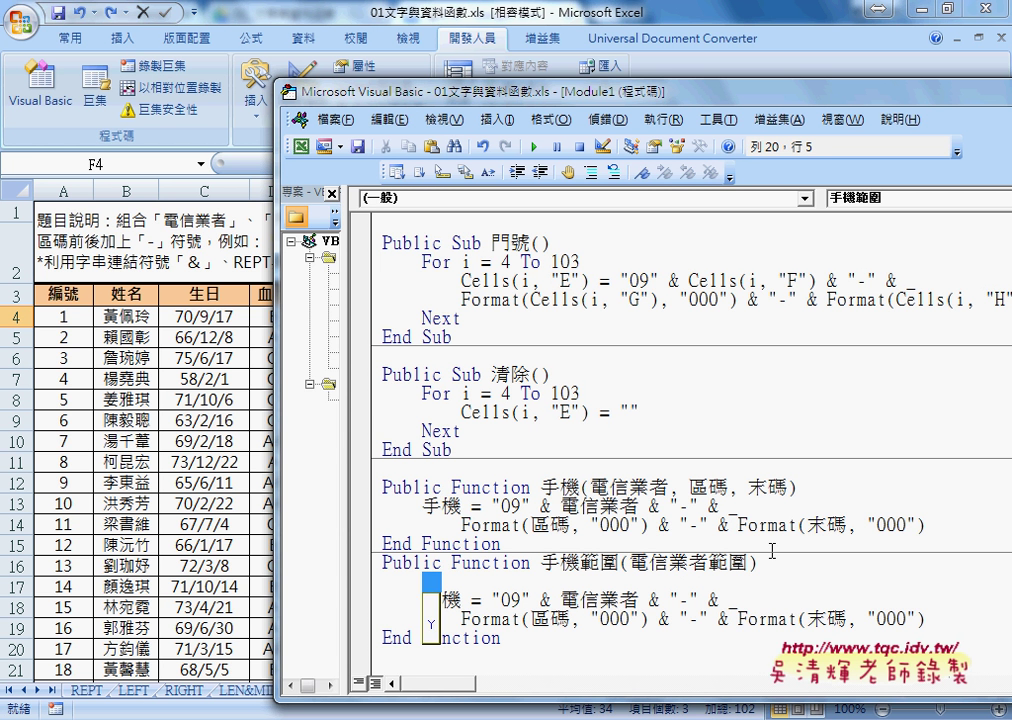
{"action": "type", "text": "a"}
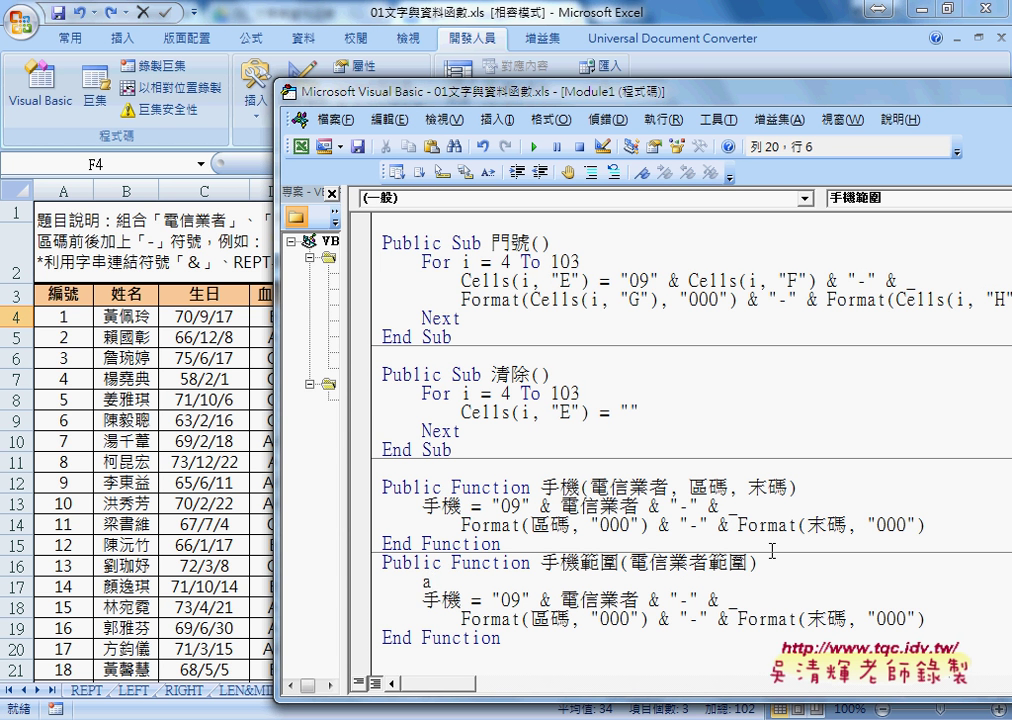
{"action": "type", "text": "="}
{"action": "left_click", "coordinate": [625, 540]}
{"action": "key", "text": "Return"}
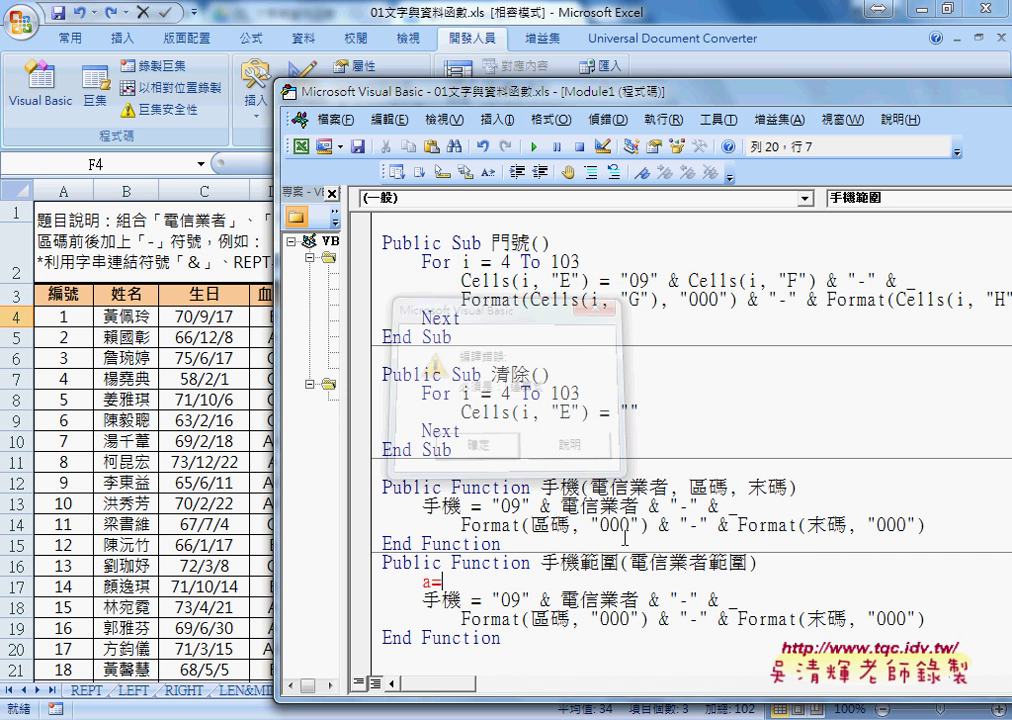
{"action": "left_click_drag", "start_coordinate": [631, 563], "coordinate": [746, 563]}
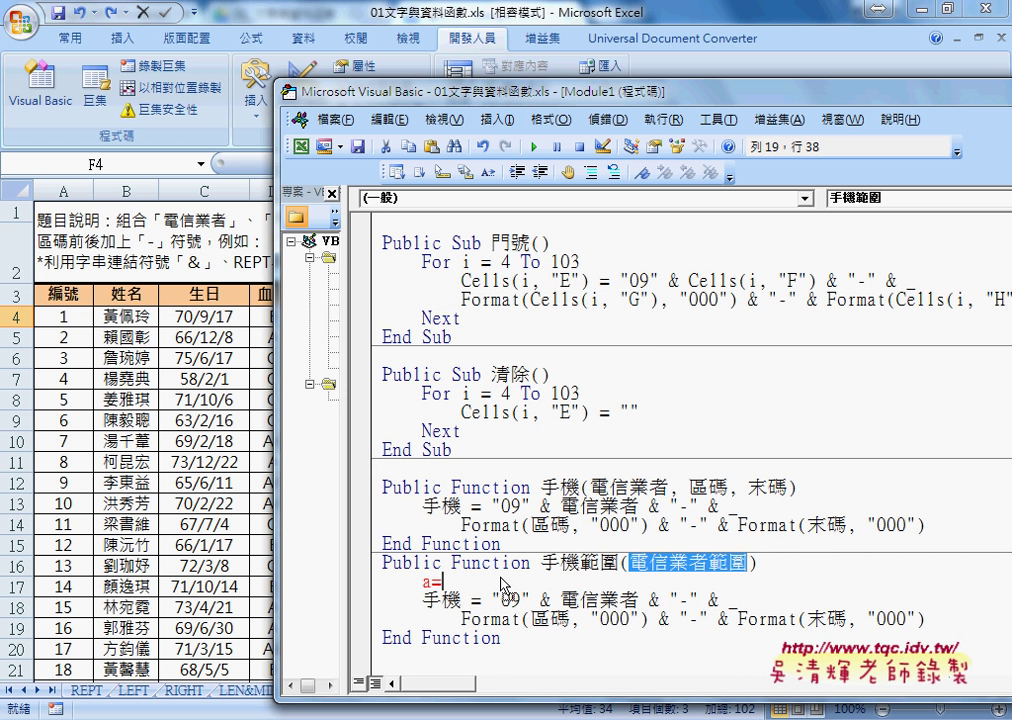
{"action": "type", "text": "電信業者範圍"}
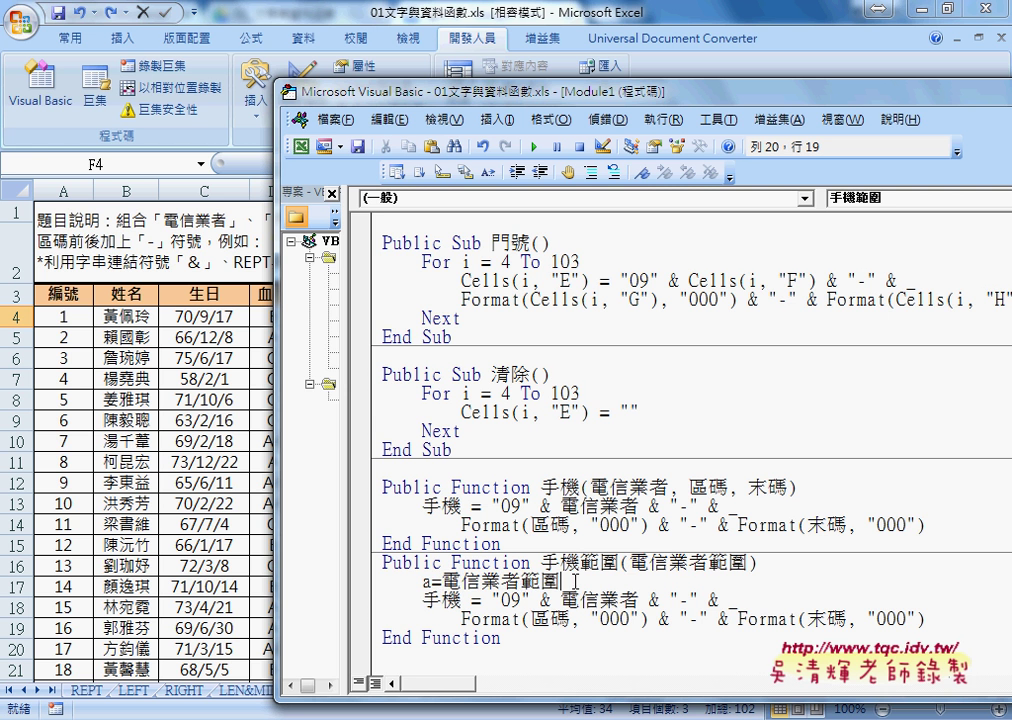
{"action": "key", "text": "shift+Left"}
{"action": "key", "text": "shift+Left"}
{"action": "key", "text": "shift+Left"}
{"action": "key", "text": "shift+Left"}
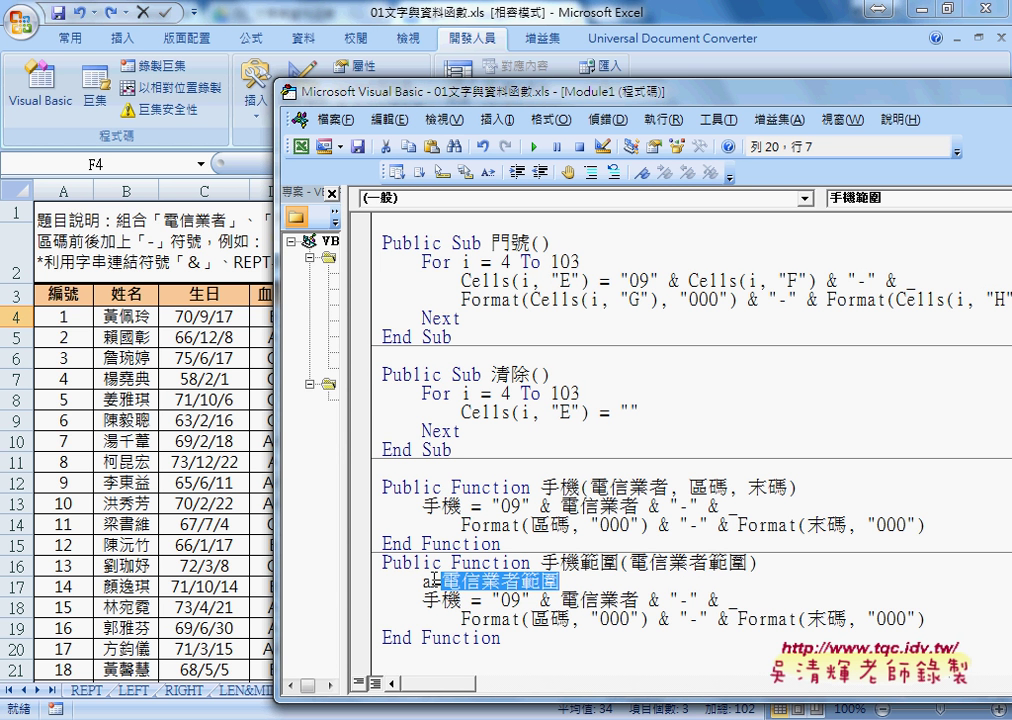
Replace 電信業者 in the assignment line with a(1,1)
{"action": "left_click_drag", "start_coordinate": [561, 599], "coordinate": [640, 599]}
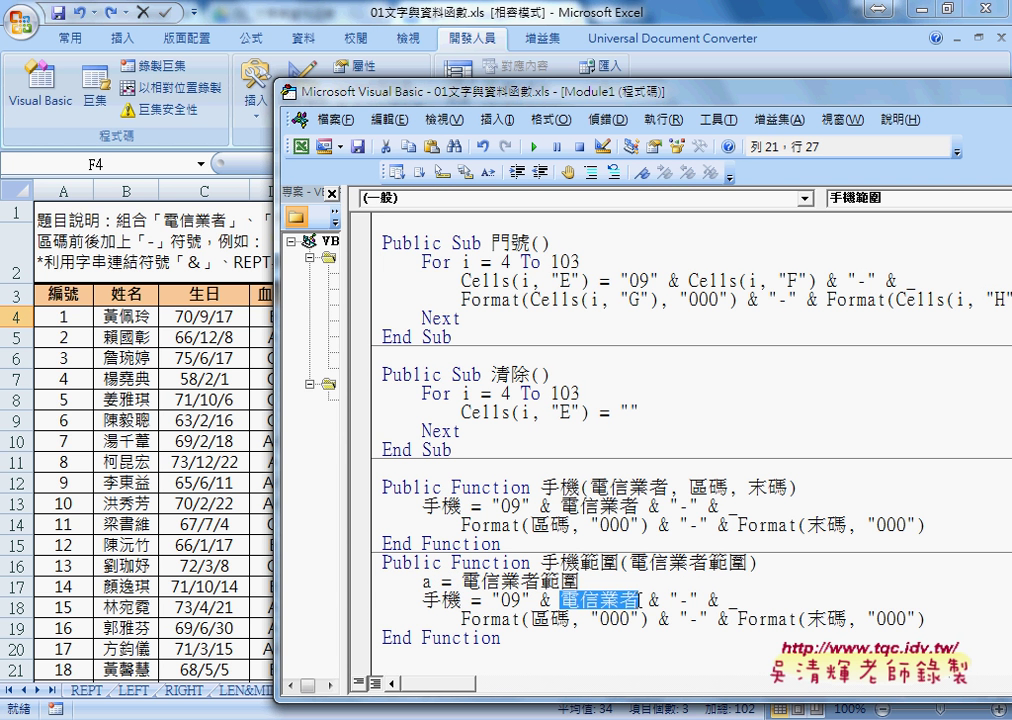
{"action": "type", "text": "a"}
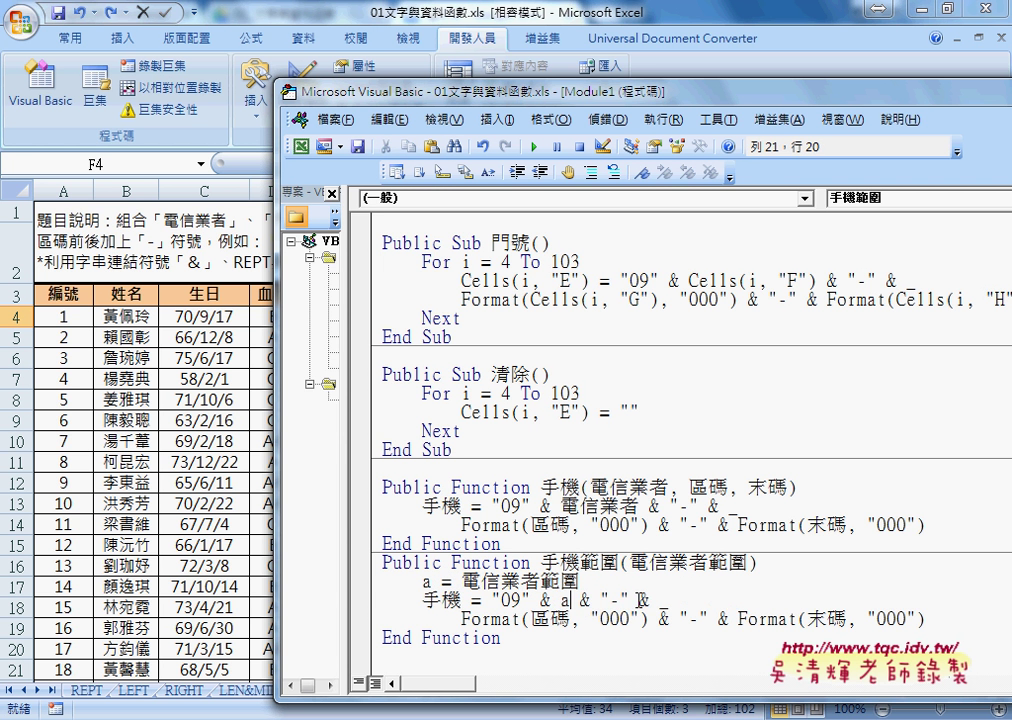
{"action": "type", "text": "(1"}
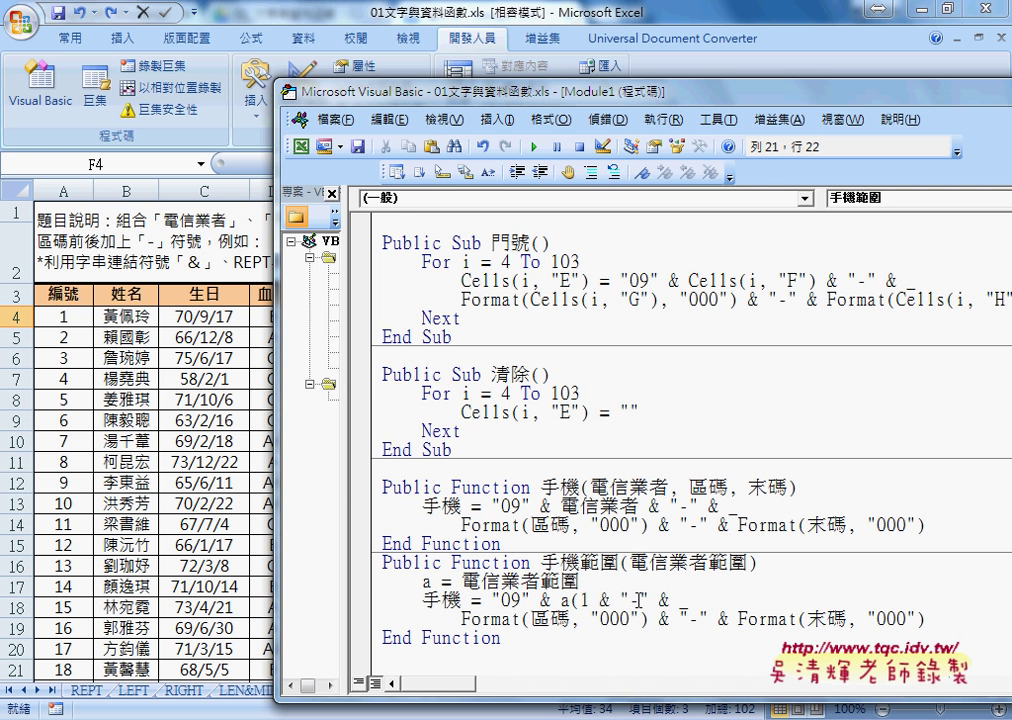
{"action": "type", "text": ",2"}
{"action": "key", "text": "BackSpace"}
{"action": "type", "text": "1)"}
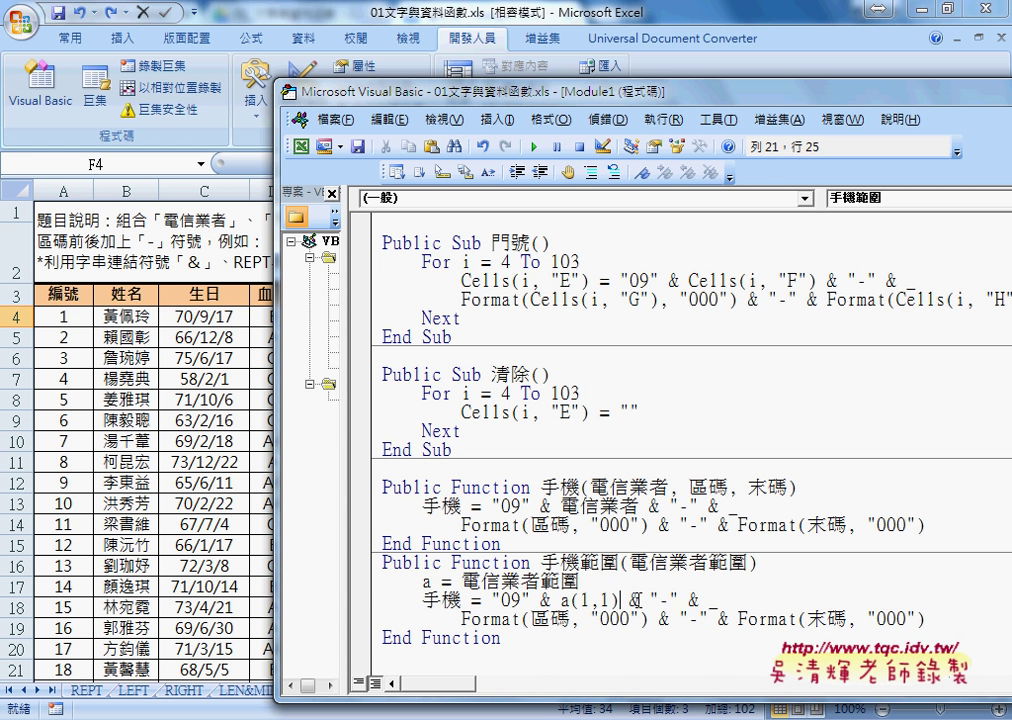
{"action": "left_click_drag", "start_coordinate": [560, 599], "coordinate": [619, 599]}
{"action": "key", "text": "ctrl+c"}
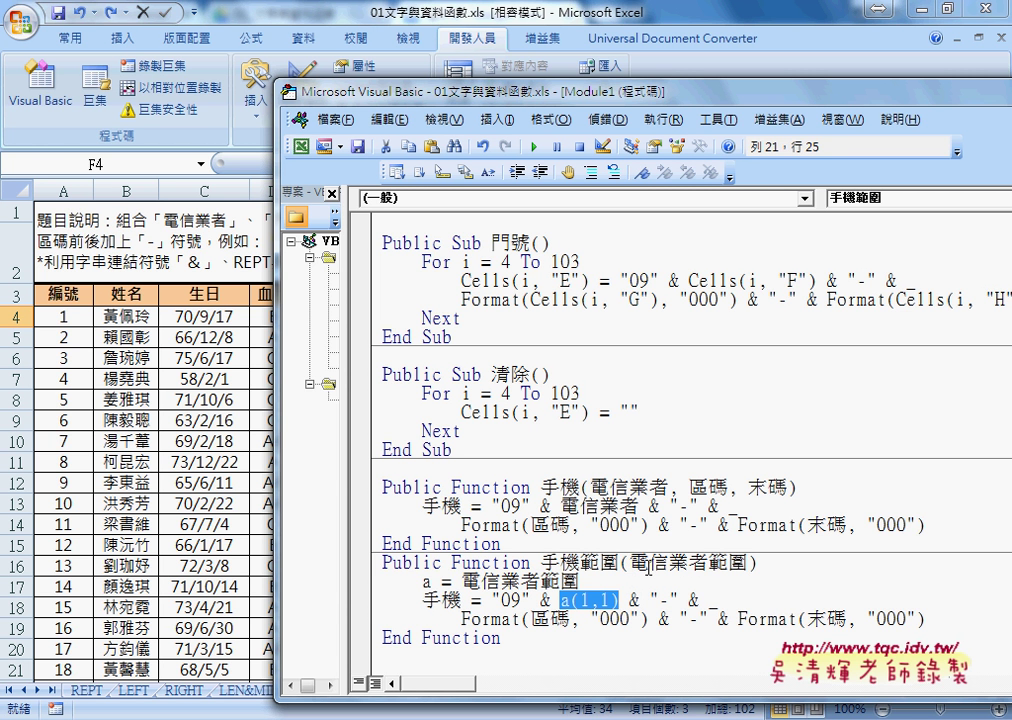
Change 區碼 and 末碼 in the Format calls to a(1,2) and a(1,3)
{"action": "left_click_drag", "start_coordinate": [530, 619], "coordinate": [574, 619]}
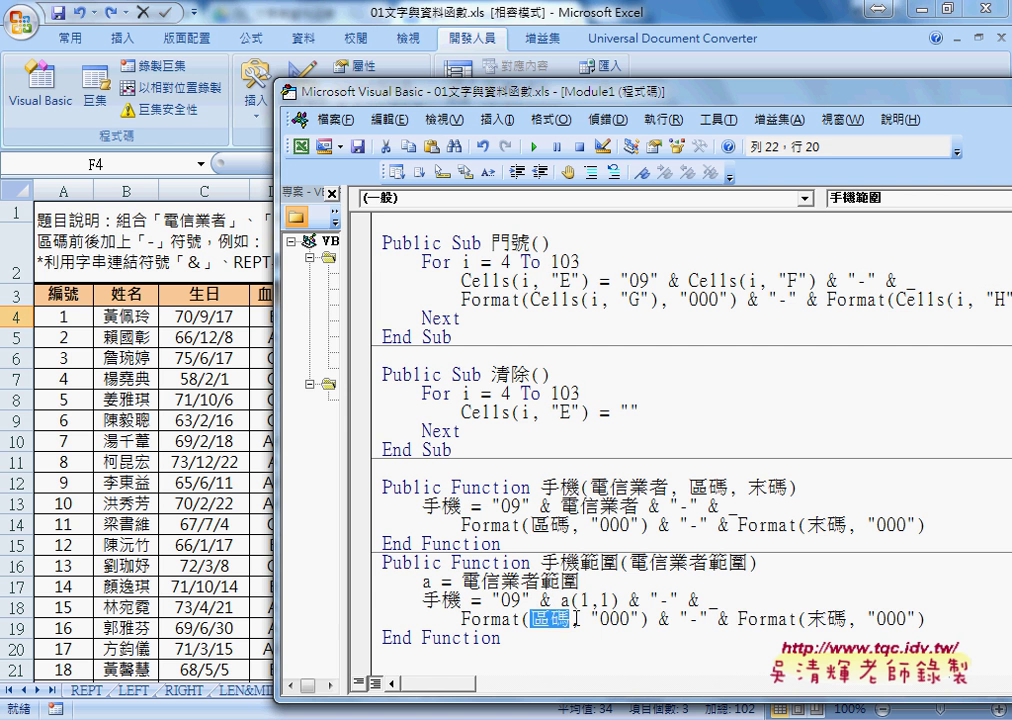
{"action": "key", "text": "ctrl+v"}
{"action": "double_click", "coordinate": [572, 619]}
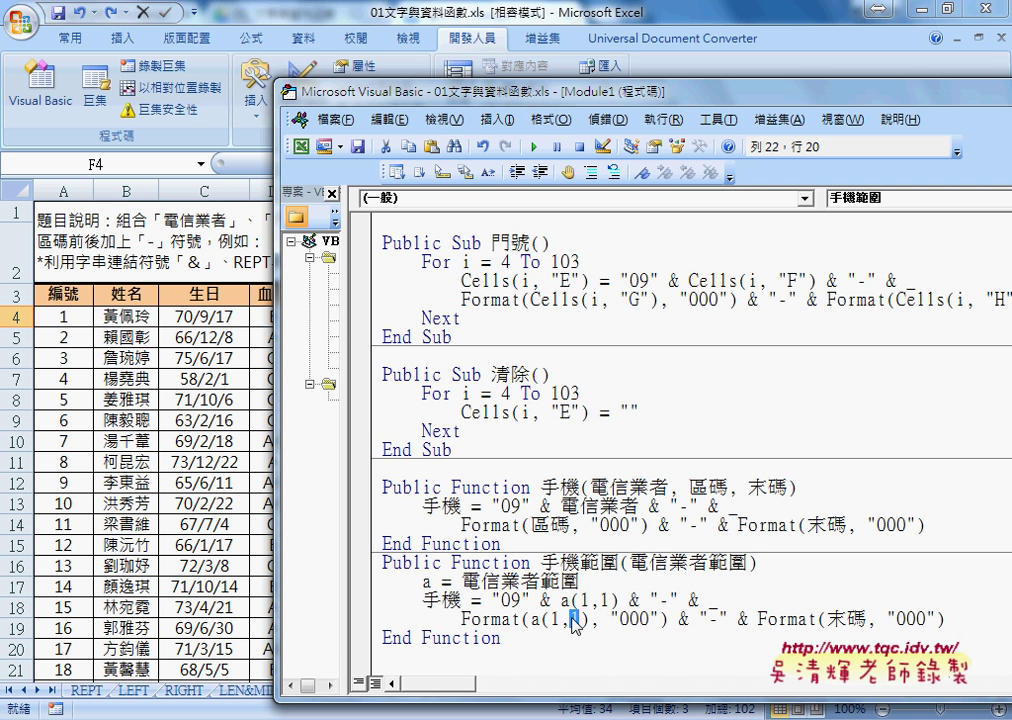
{"action": "type", "text": "2"}
{"action": "left_click_drag", "start_coordinate": [826, 619], "coordinate": [864, 619]}
{"action": "key", "text": "ctrl+v"}
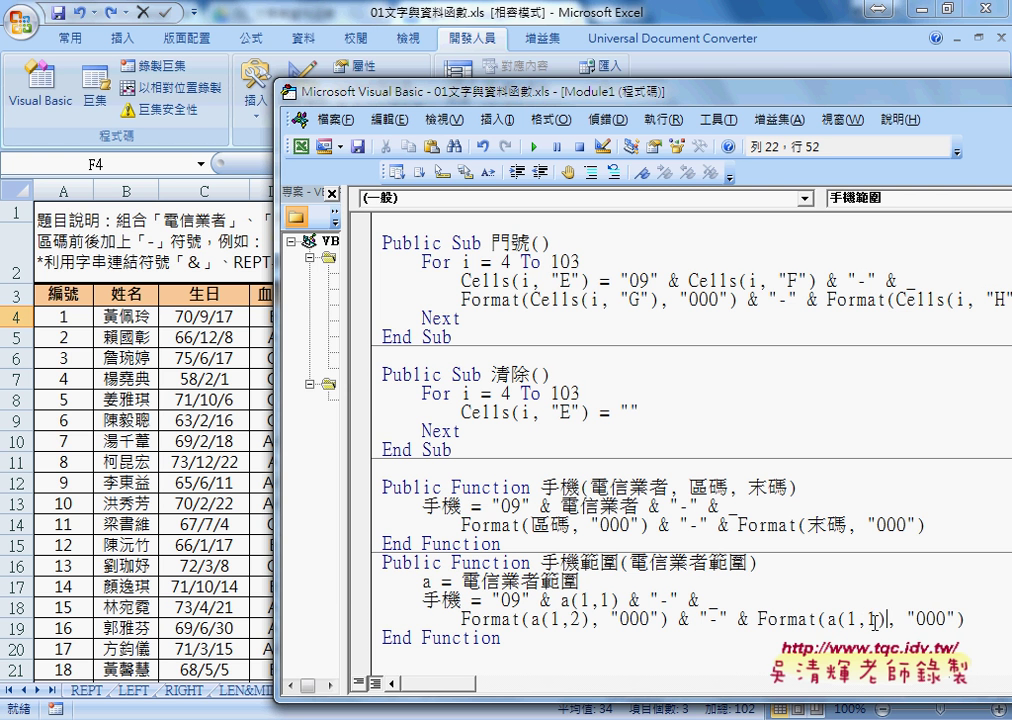
{"action": "double_click", "coordinate": [869, 619]}
{"action": "type", "text": "3"}
Paste the name 手機範圍 over 手機 on the result assignment line
{"action": "left_click", "coordinate": [757, 585]}
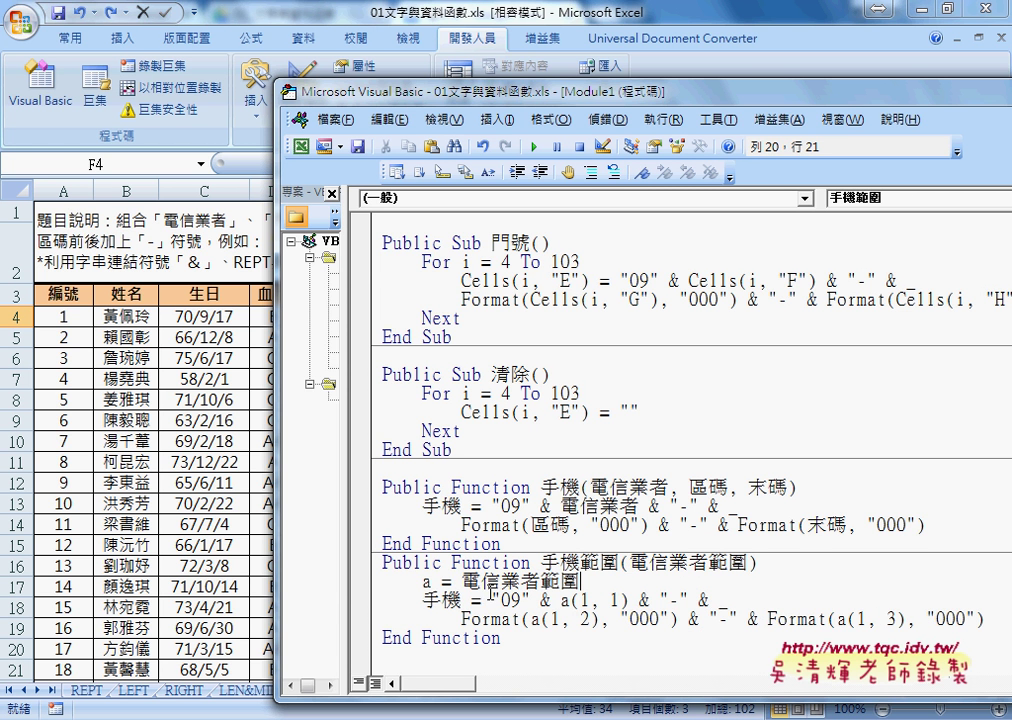
{"action": "double_click", "coordinate": [462, 601]}
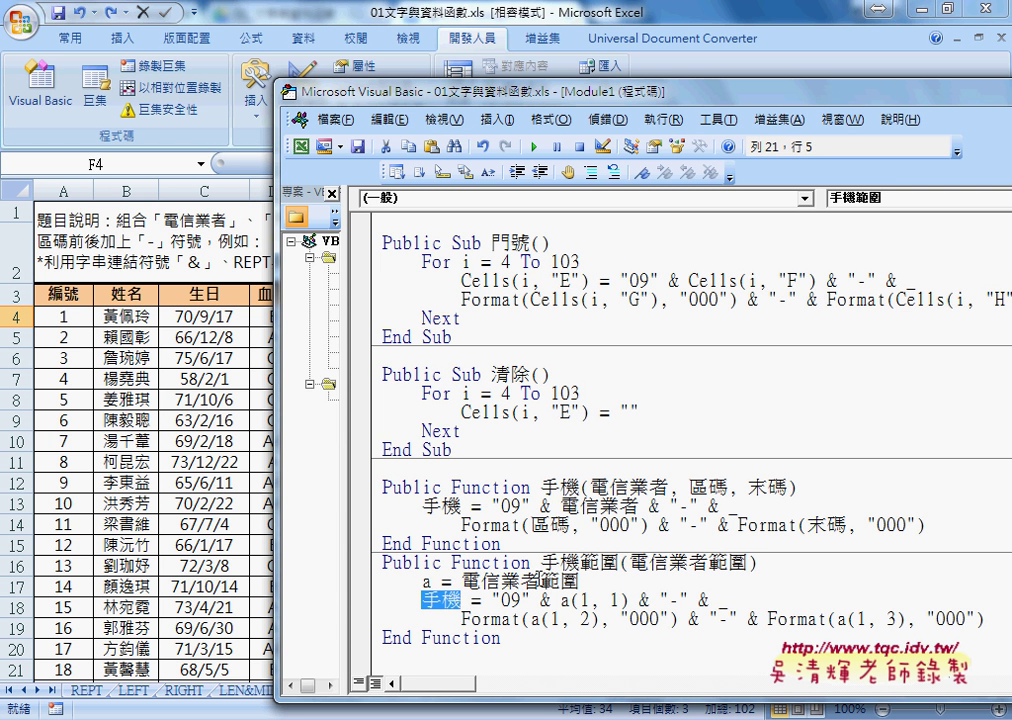
{"action": "left_click_drag", "start_coordinate": [541, 563], "coordinate": [620, 563]}
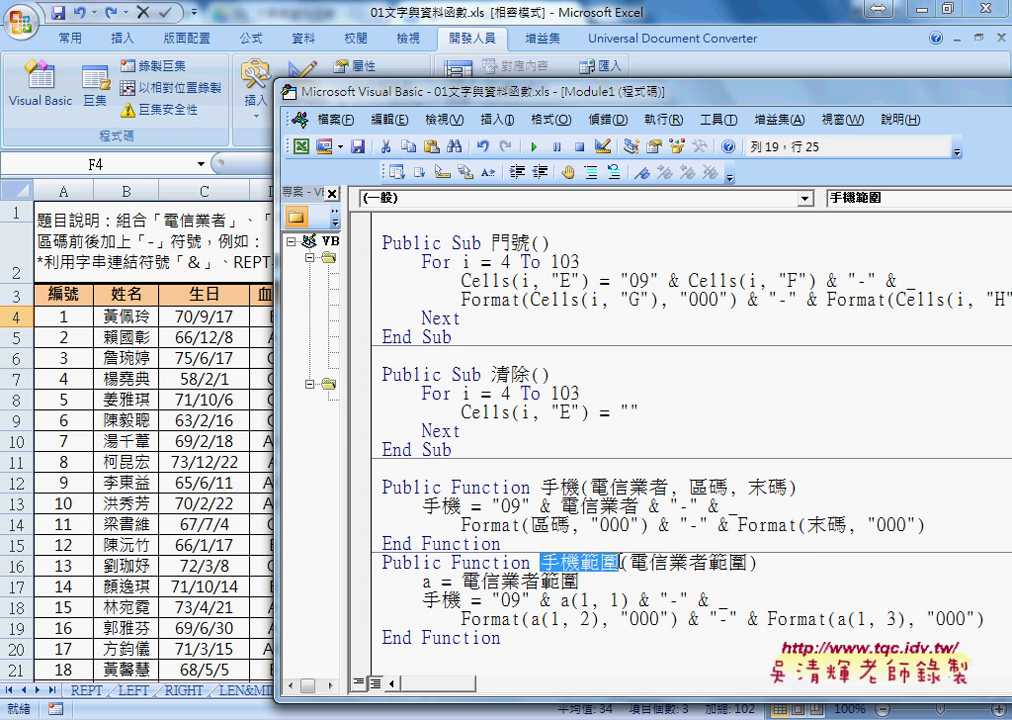
{"action": "key", "text": "ctrl+c"}
{"action": "left_click_drag", "start_coordinate": [461, 600], "coordinate": [423, 600]}
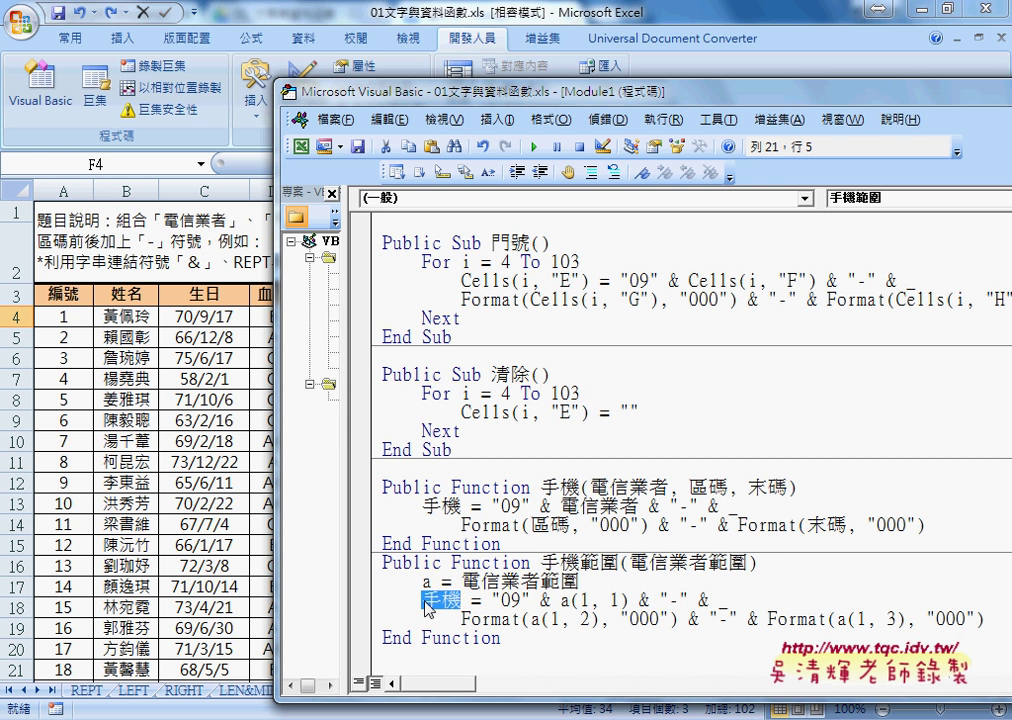
{"action": "key", "text": "ctrl+v"}
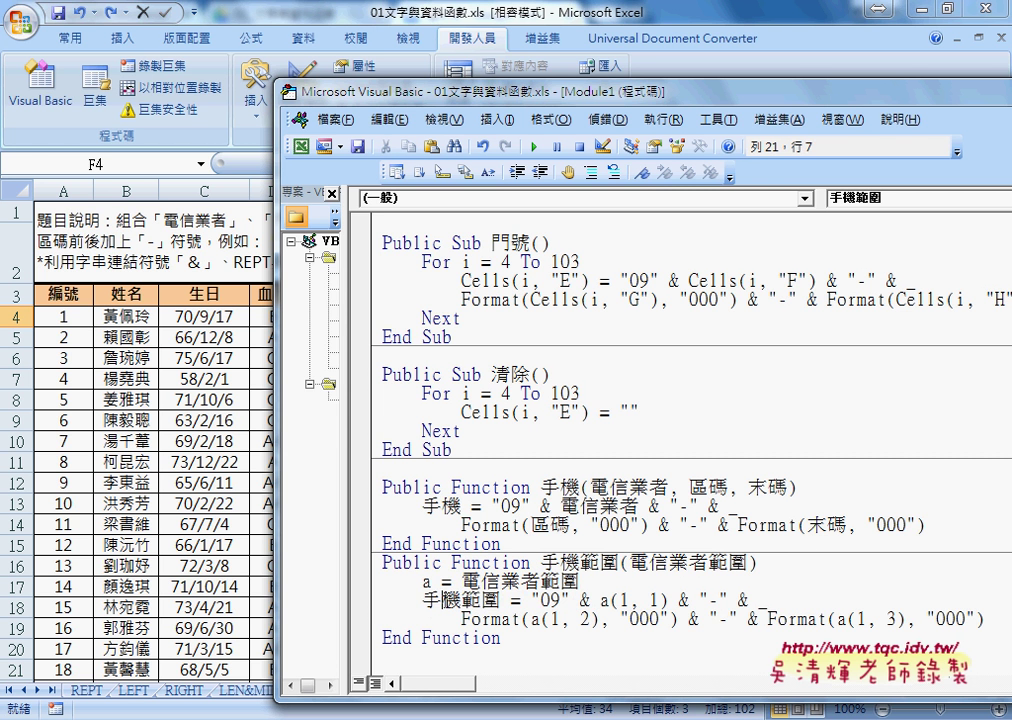
{"action": "key", "text": "Left"}
{"action": "key", "text": "Left"}
{"action": "key", "text": "Left"}
{"action": "left_click_drag", "start_coordinate": [484, 600], "coordinate": [463, 600]}
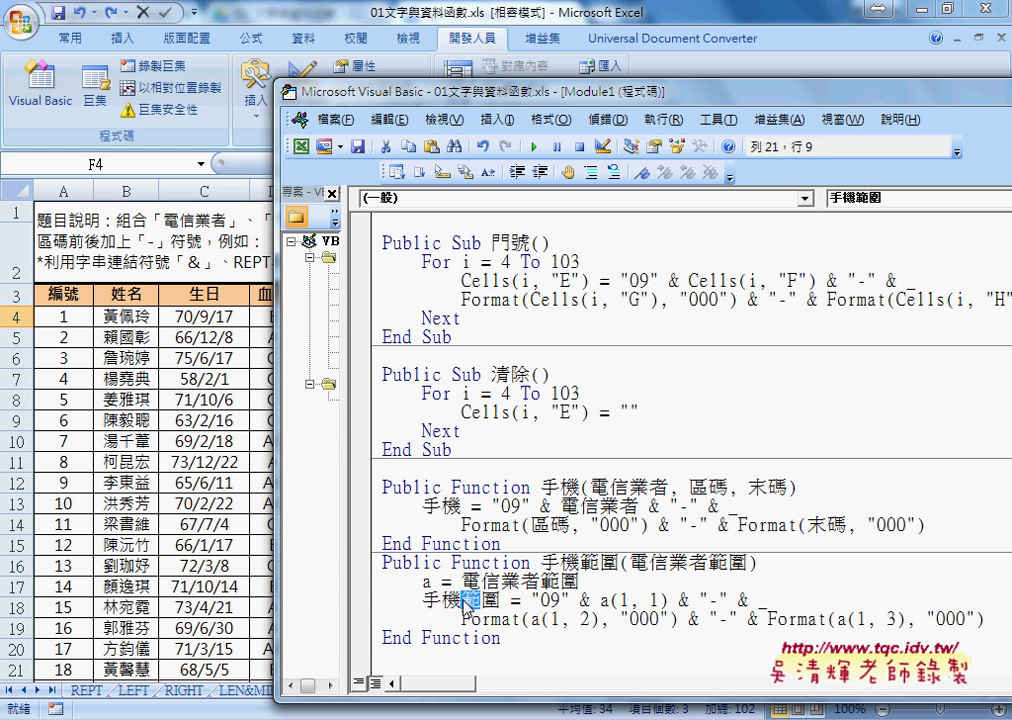
{"action": "left_click", "coordinate": [578, 581]}
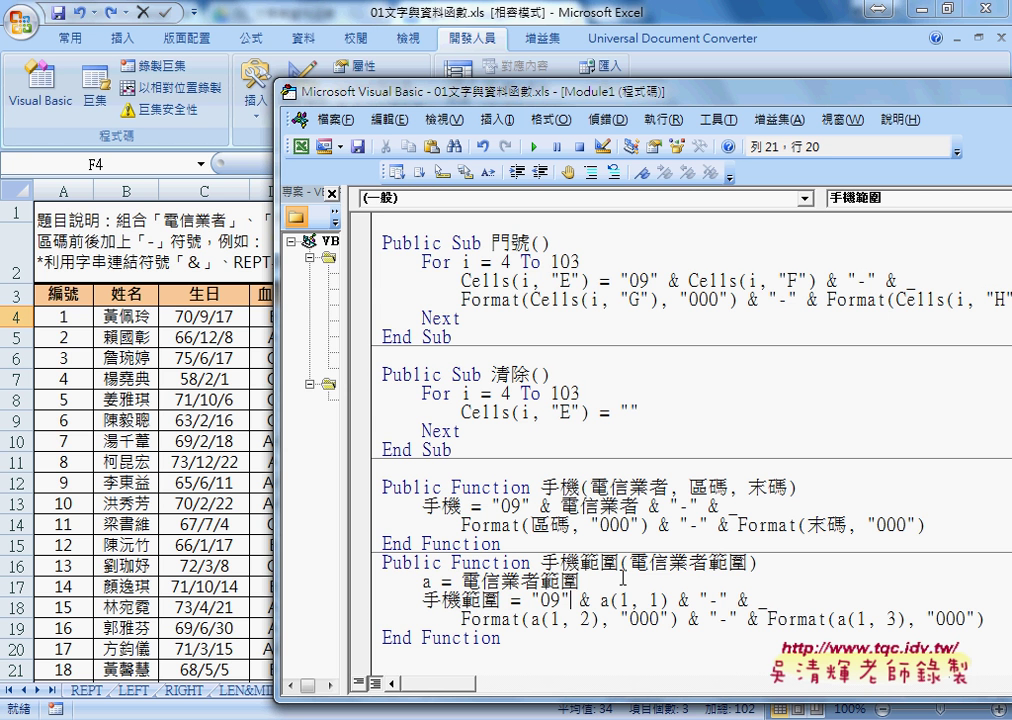
{"action": "left_click", "coordinate": [600, 563]}
{"action": "left_click_drag", "start_coordinate": [630, 564], "coordinate": [747, 566]}
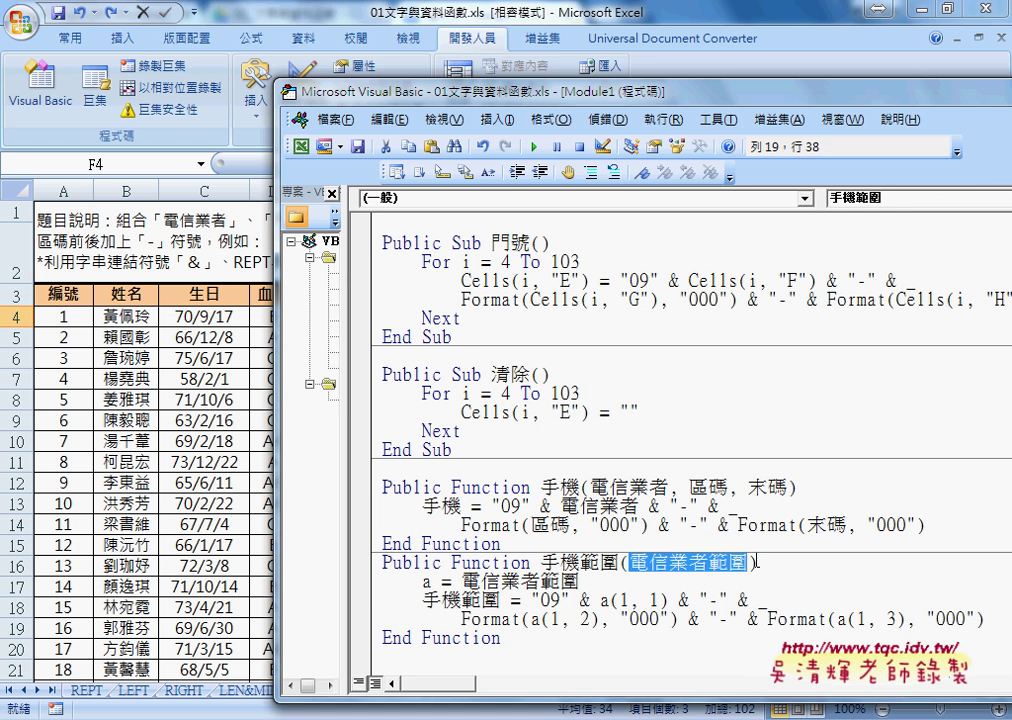
Clear the 手機 column and insert the user-defined 手機範圍 function in E4 with argument F4:H4
{"action": "left_click", "coordinate": [232, 447]}
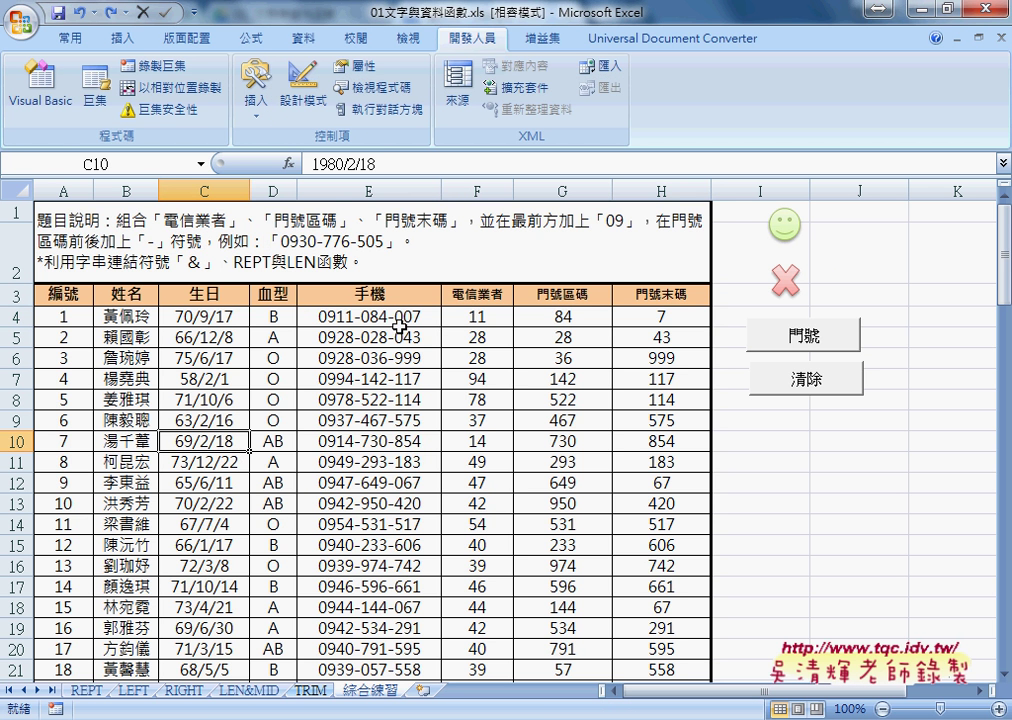
{"action": "left_click", "coordinate": [770, 380]}
{"action": "left_click", "coordinate": [392, 316]}
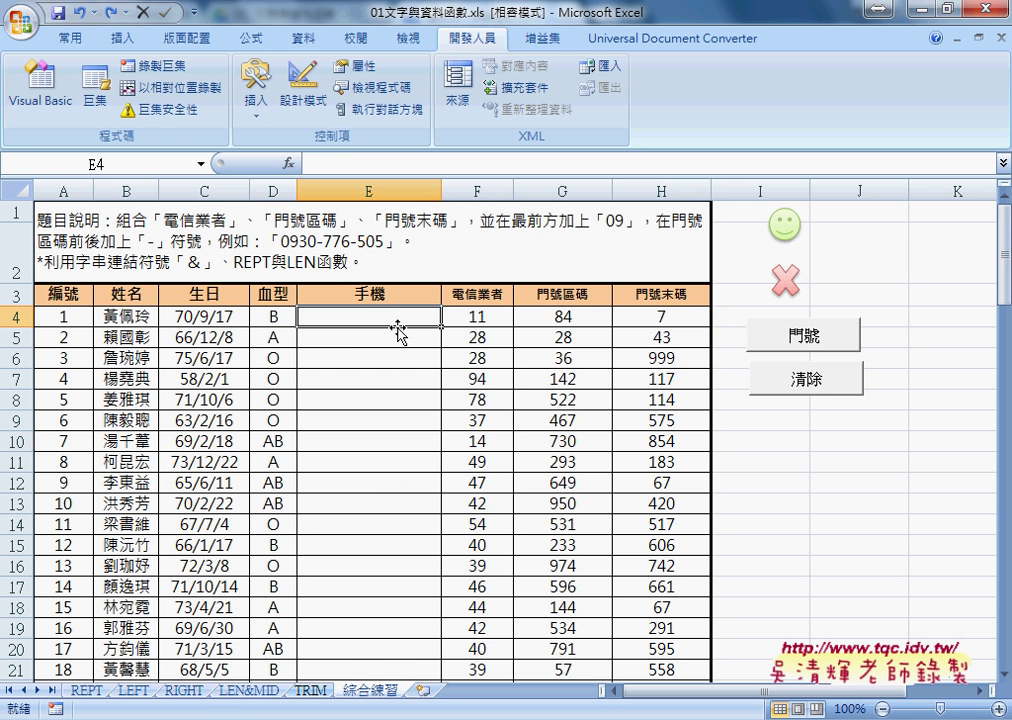
{"action": "left_click", "coordinate": [289, 163]}
{"action": "left_click", "coordinate": [705, 411]}
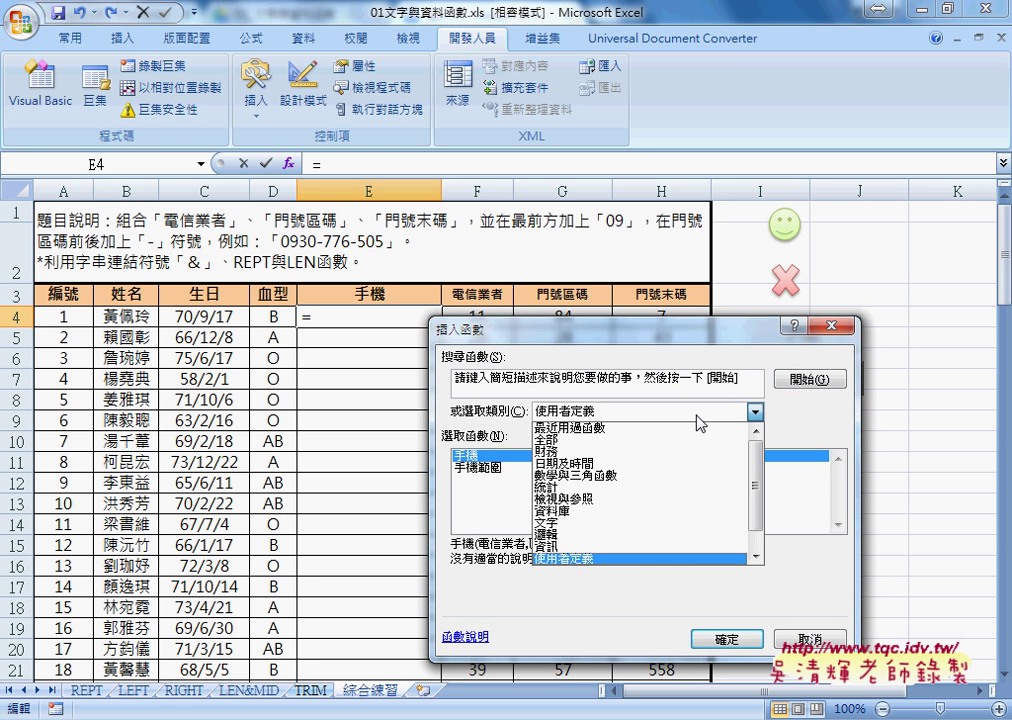
{"action": "left_click", "coordinate": [705, 411]}
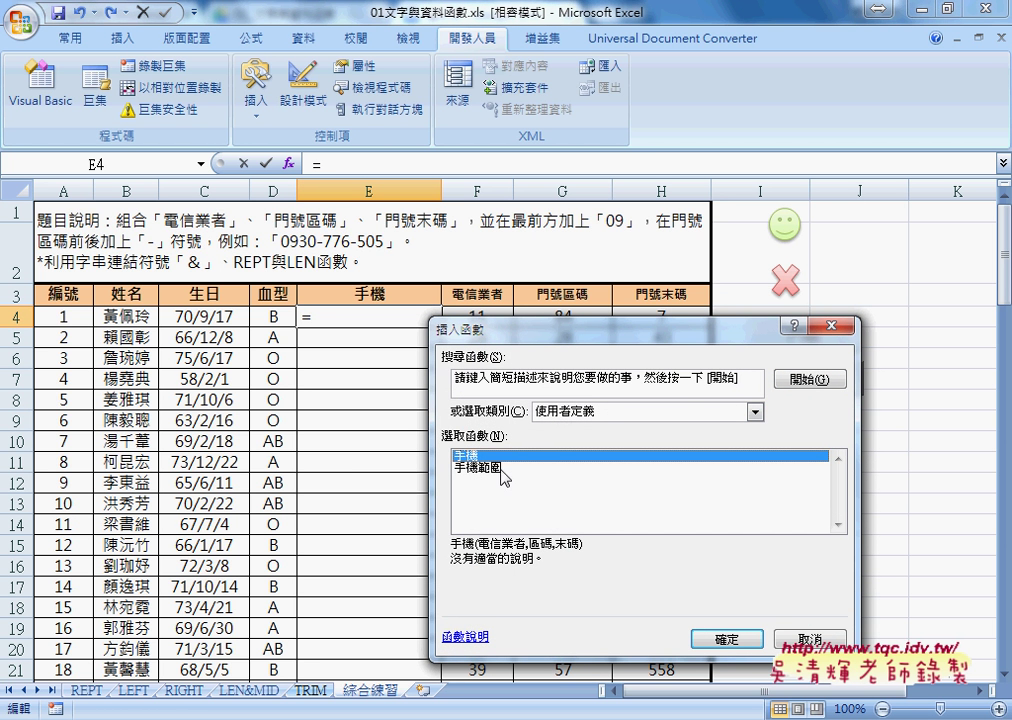
{"action": "left_click", "coordinate": [500, 467]}
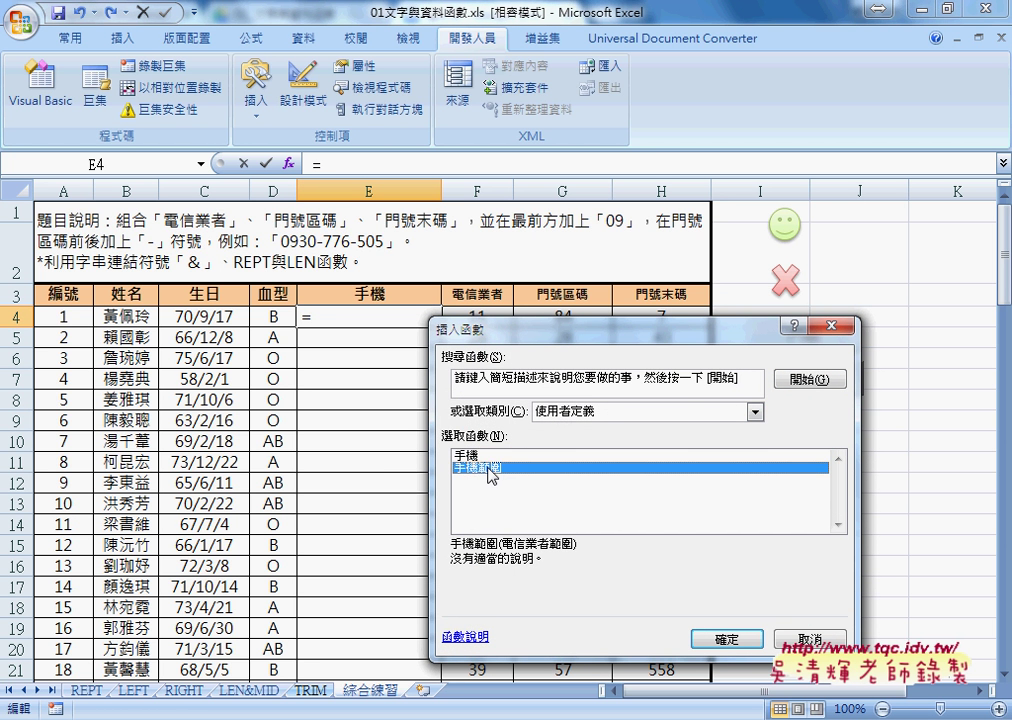
{"action": "left_click", "coordinate": [727, 638]}
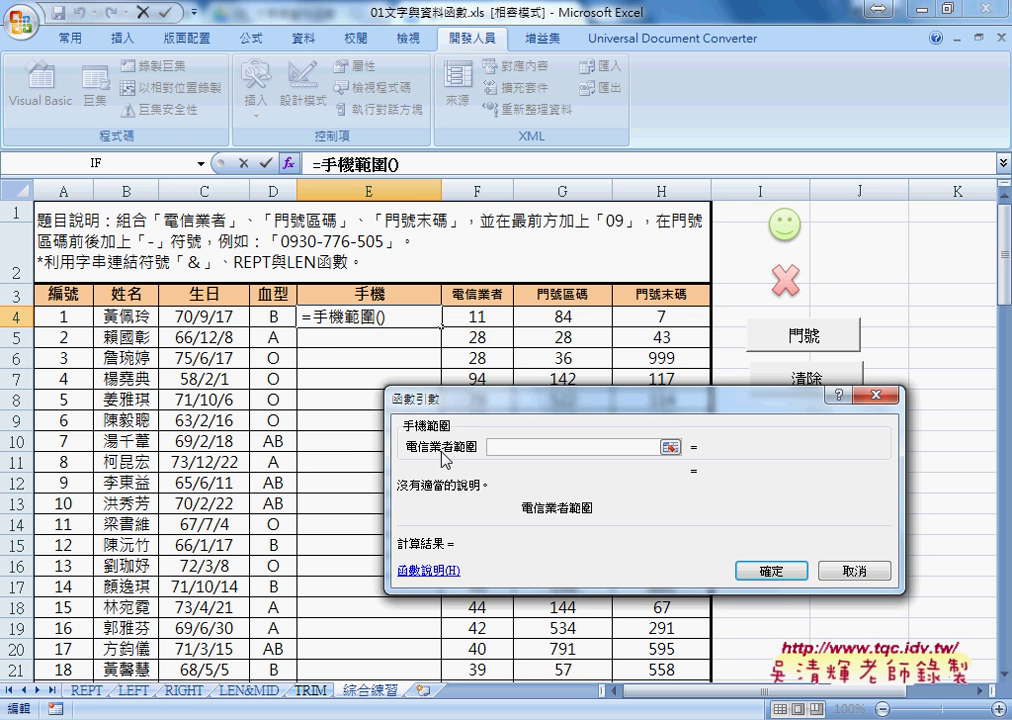
{"action": "left_click_drag", "start_coordinate": [467, 315], "coordinate": [652, 316]}
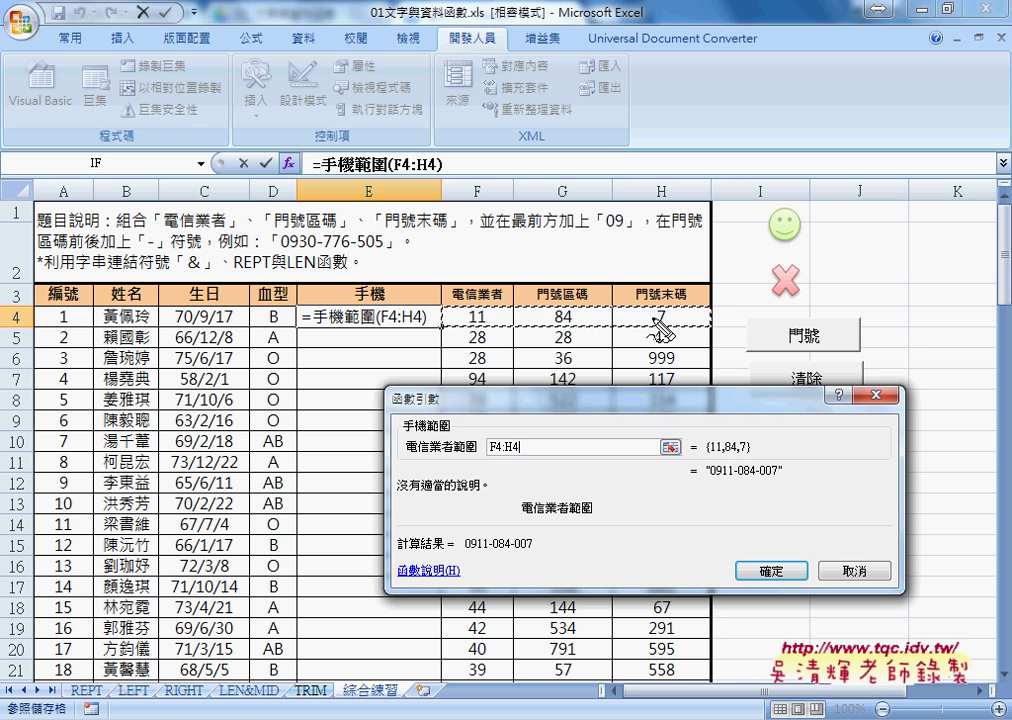
{"action": "left_click_drag", "start_coordinate": [704, 461], "coordinate": [780, 458]}
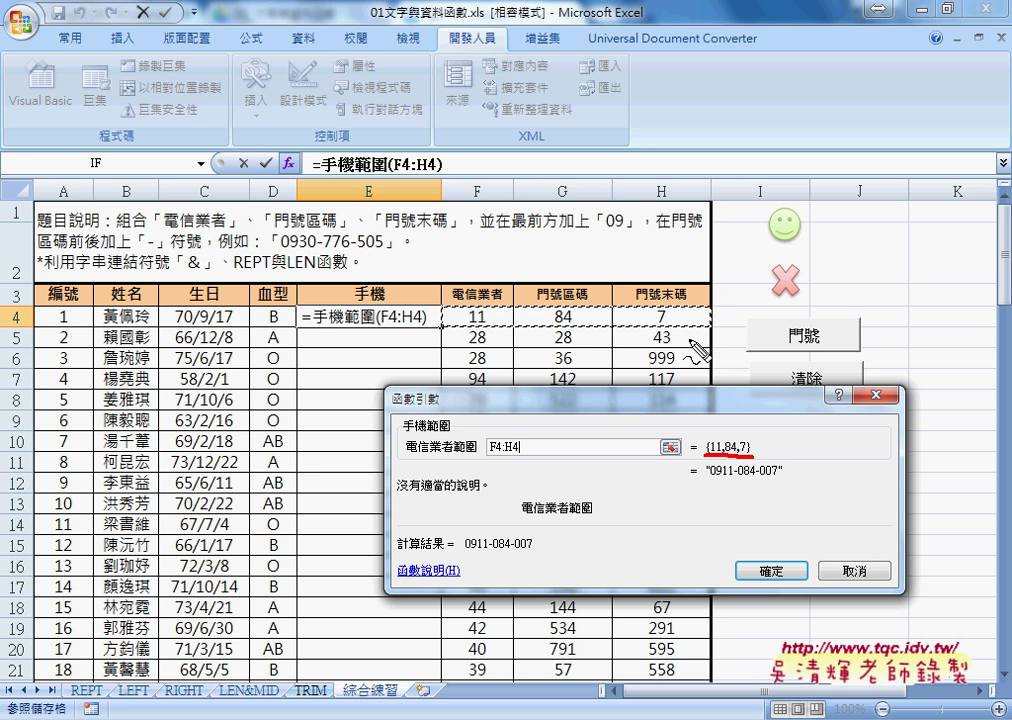
{"action": "left_click_drag", "start_coordinate": [684, 333], "coordinate": [672, 390]}
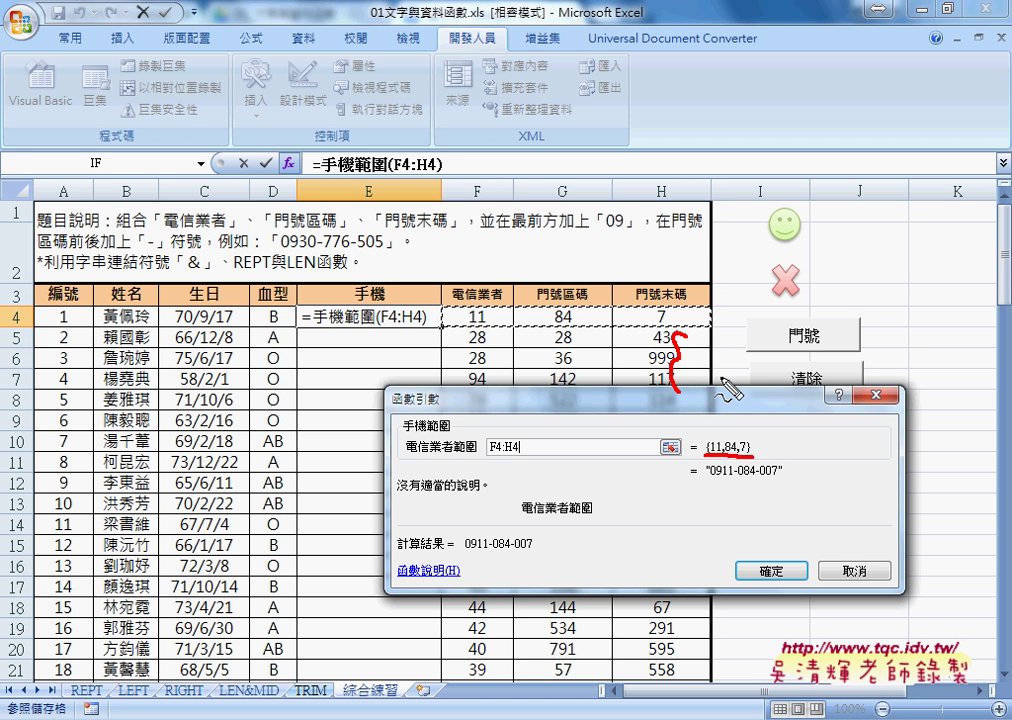
{"action": "left_click_drag", "start_coordinate": [765, 343], "coordinate": [770, 387]}
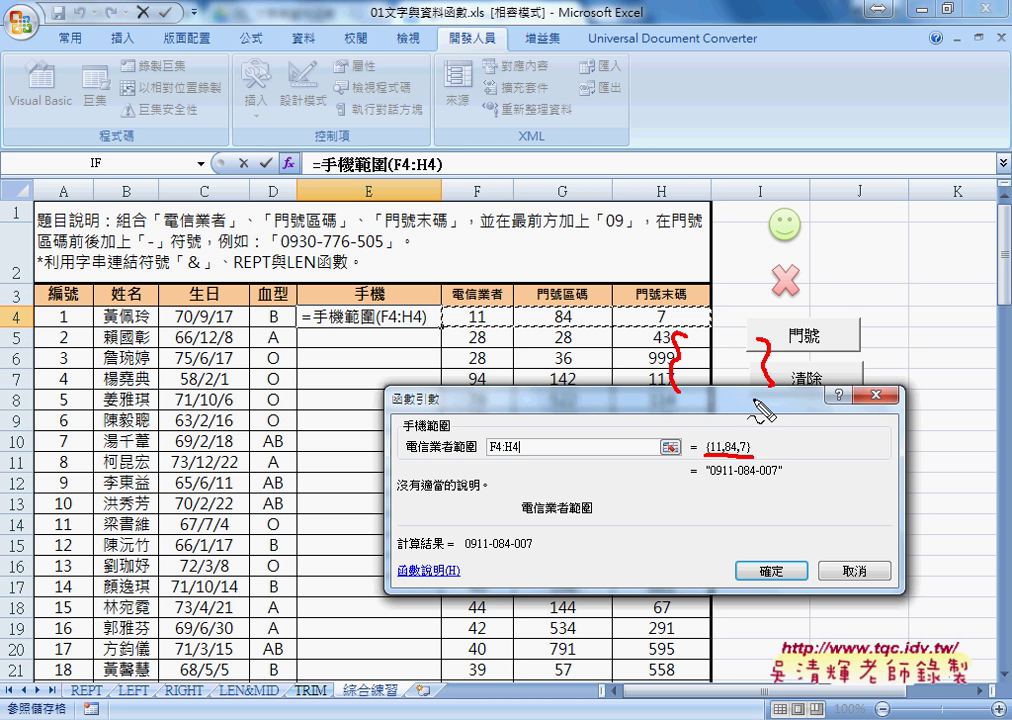
{"action": "left_click_drag", "start_coordinate": [491, 454], "coordinate": [514, 460]}
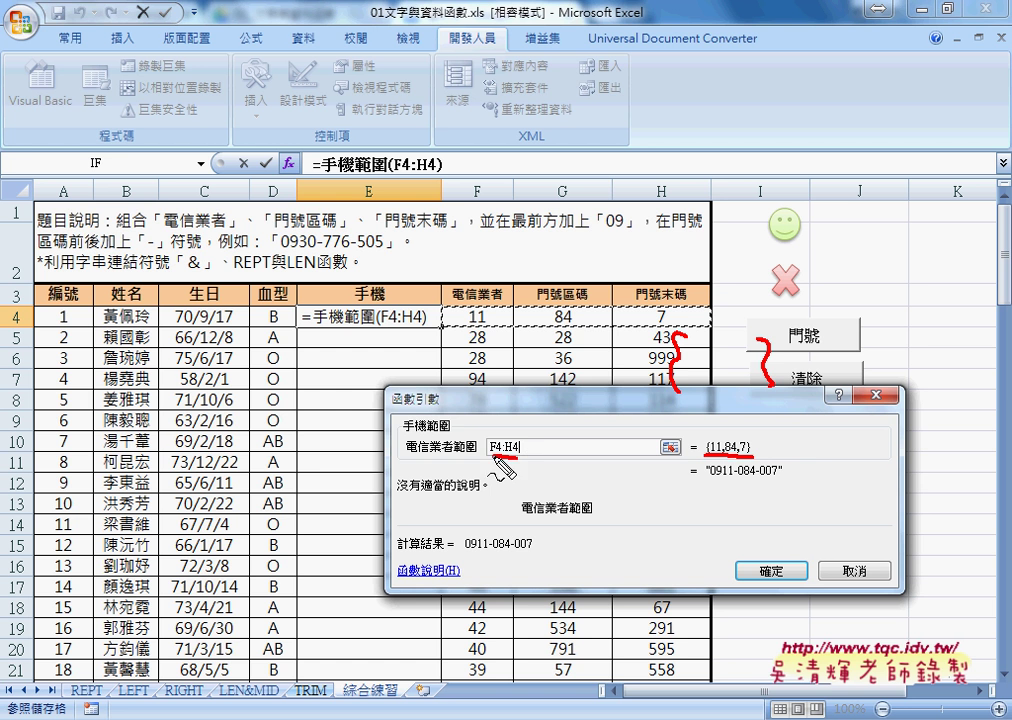
{"action": "left_click_drag", "start_coordinate": [710, 477], "coordinate": [782, 477]}
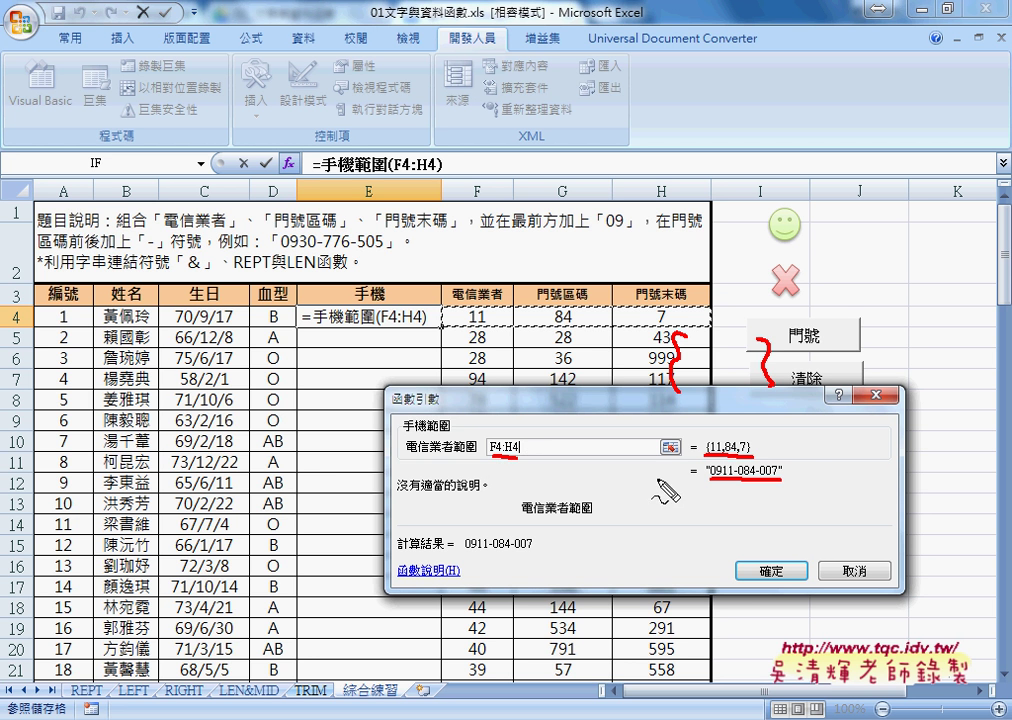
{"action": "key", "text": "Escape"}
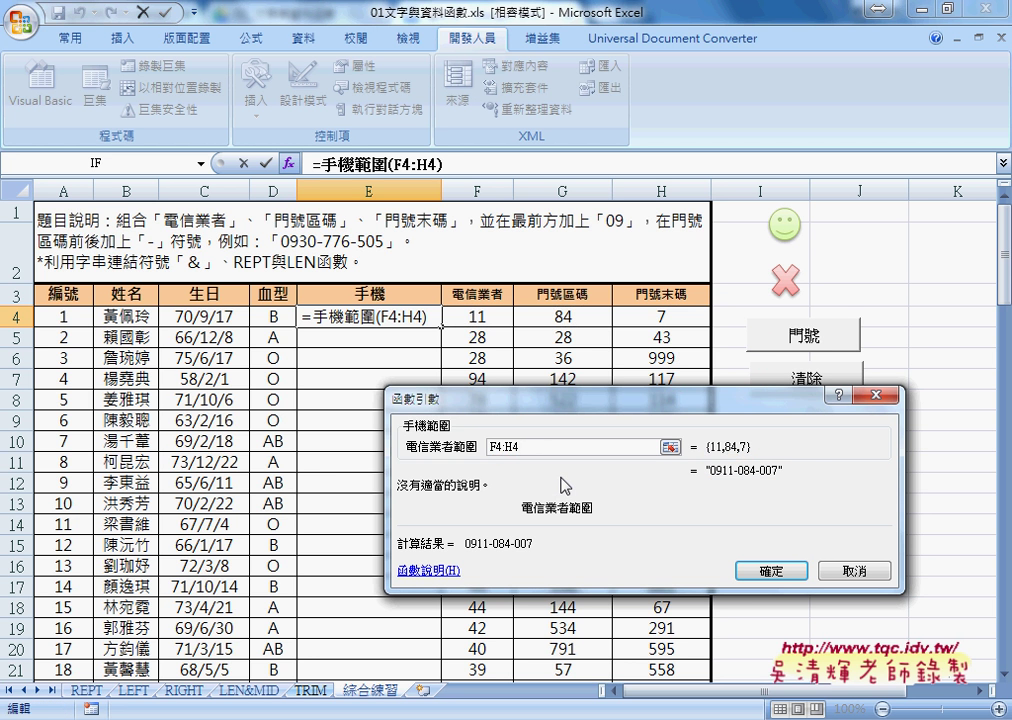
Confirm =手機範圍(F4:H4) in E4 and fill it down column E
{"action": "left_click", "coordinate": [765, 571]}
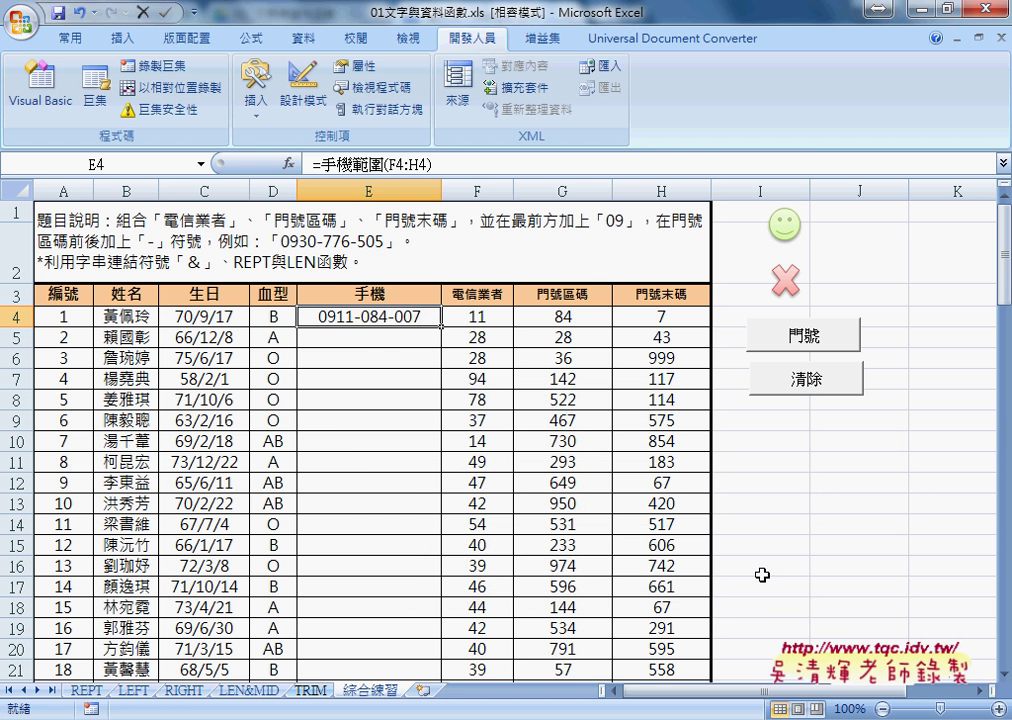
{"action": "double_click", "coordinate": [441, 326]}
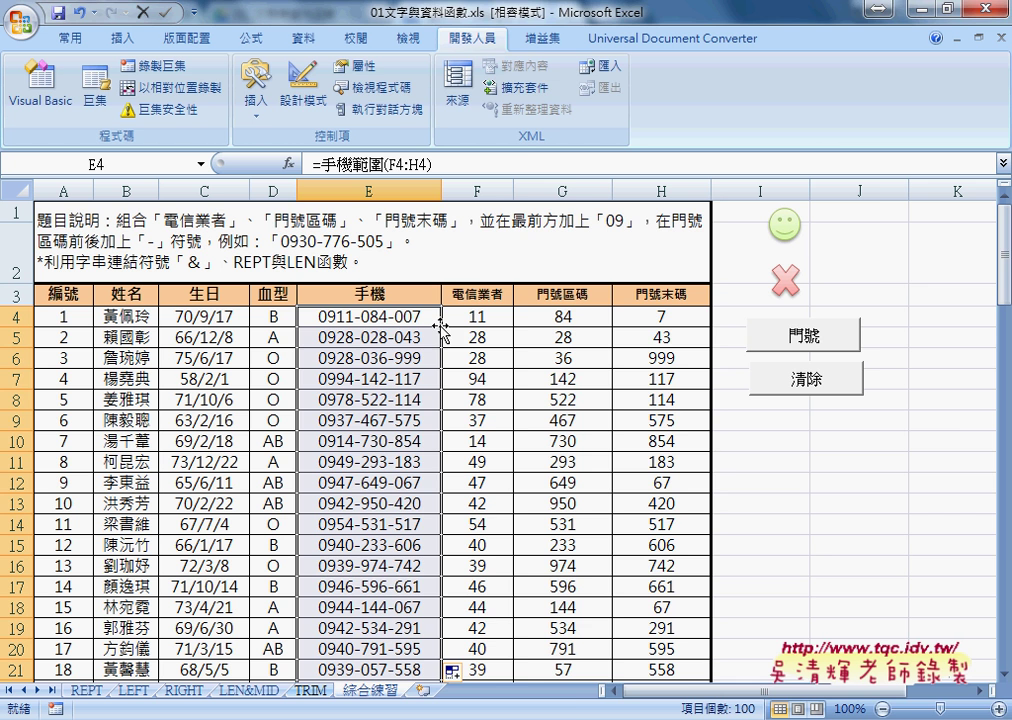
Return to Module1 and highlight the variable a and a(1, 1) in the 手機範圍 code
{"action": "left_click", "coordinate": [646, 638]}
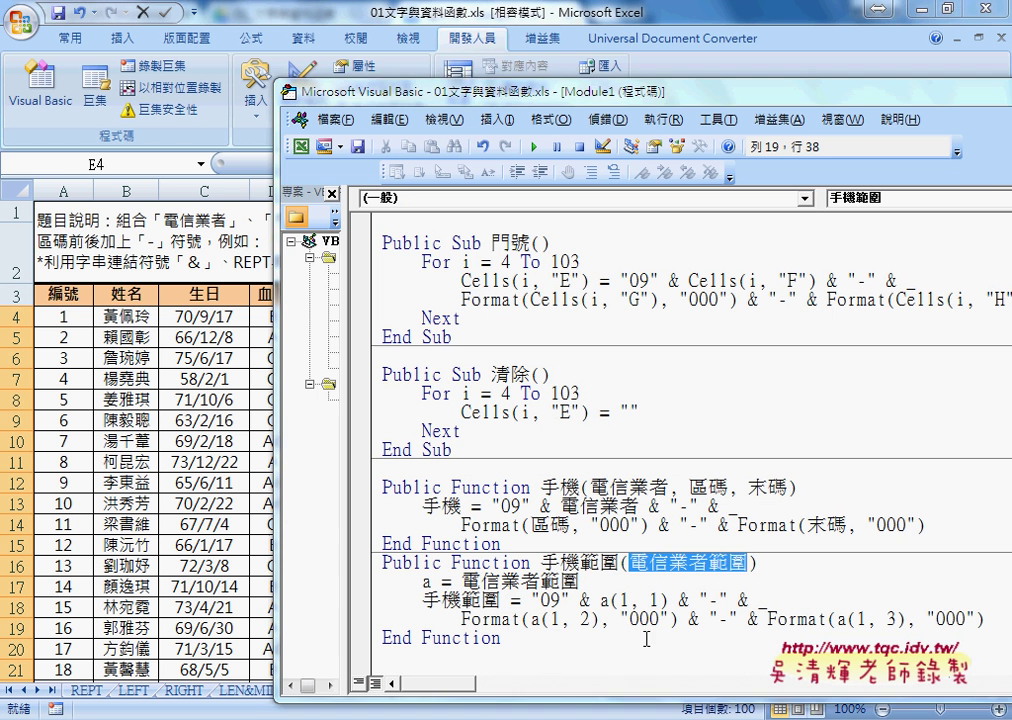
{"action": "key", "text": "Down"}
{"action": "key", "text": "Left"}
{"action": "key", "text": "Left"}
{"action": "key", "text": "Left"}
{"action": "key", "text": "shift+Left"}
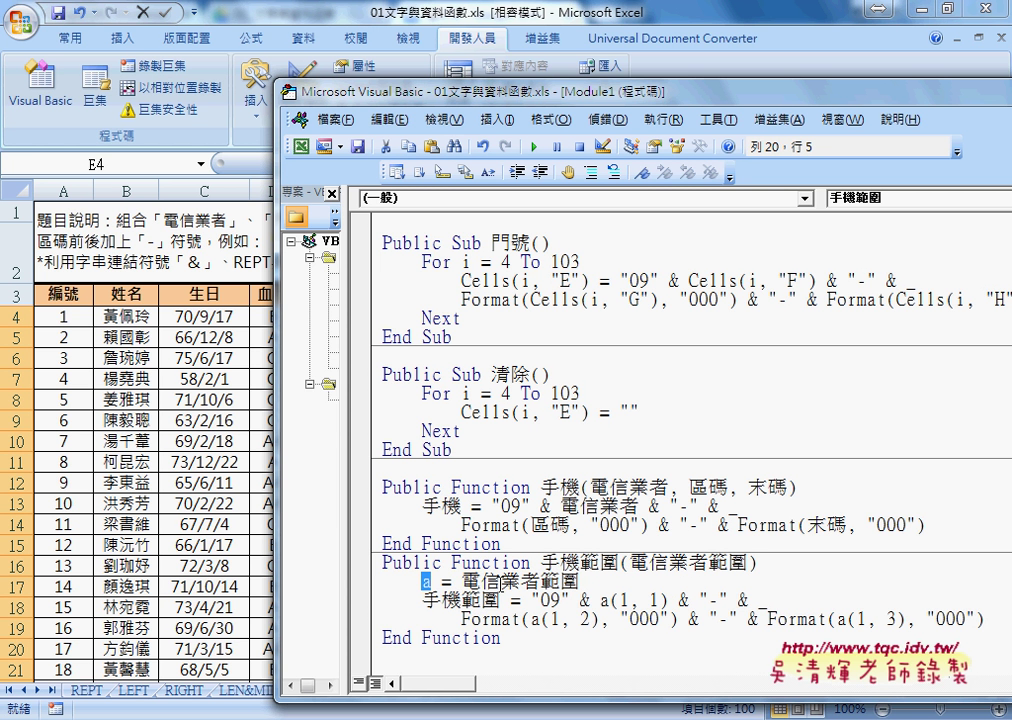
{"action": "left_click_drag", "start_coordinate": [599, 600], "coordinate": [668, 600]}
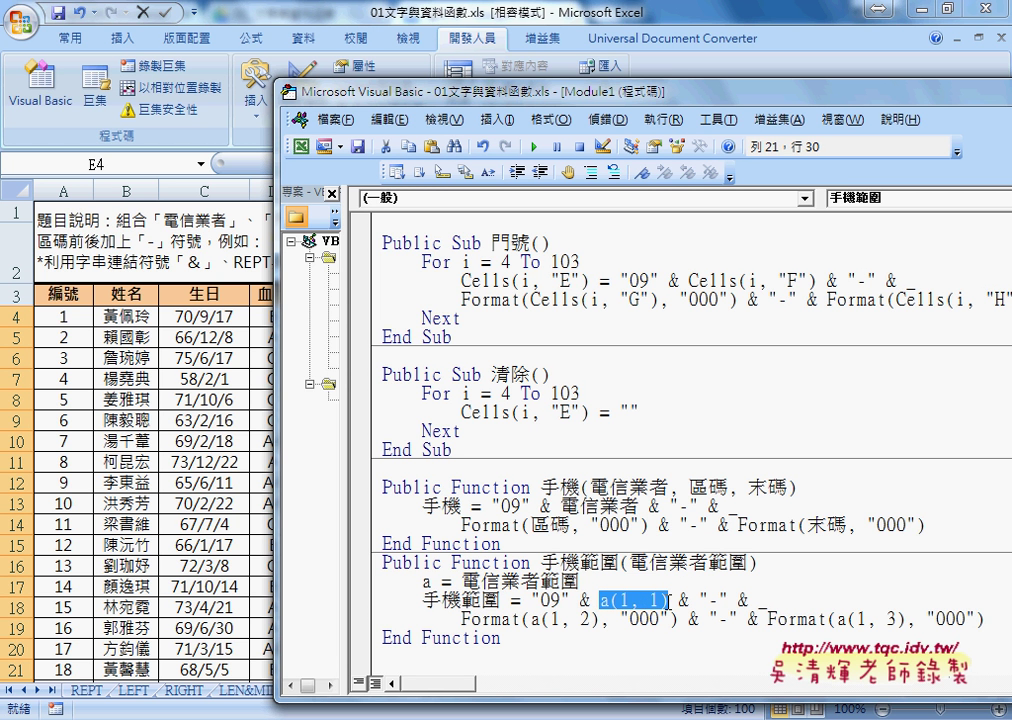